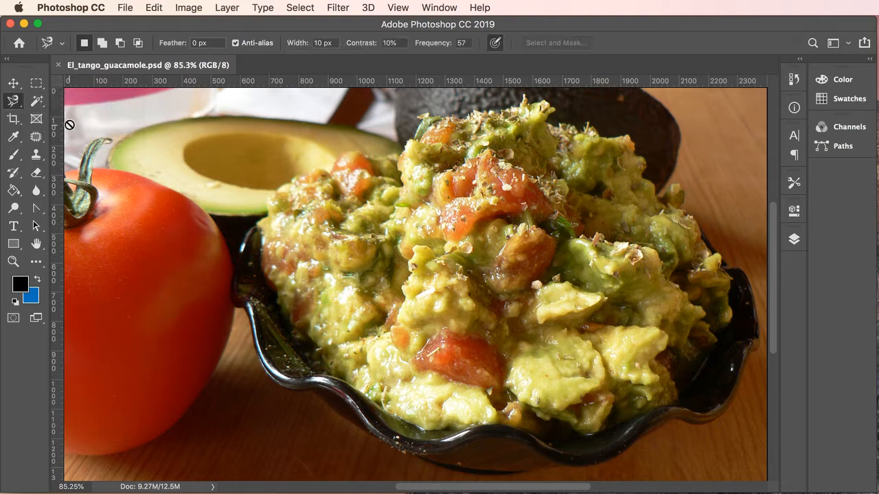
- Make the Magic Wand the active tool after viewing the Quick Selection / Magic Wand flyout
click(37, 103)
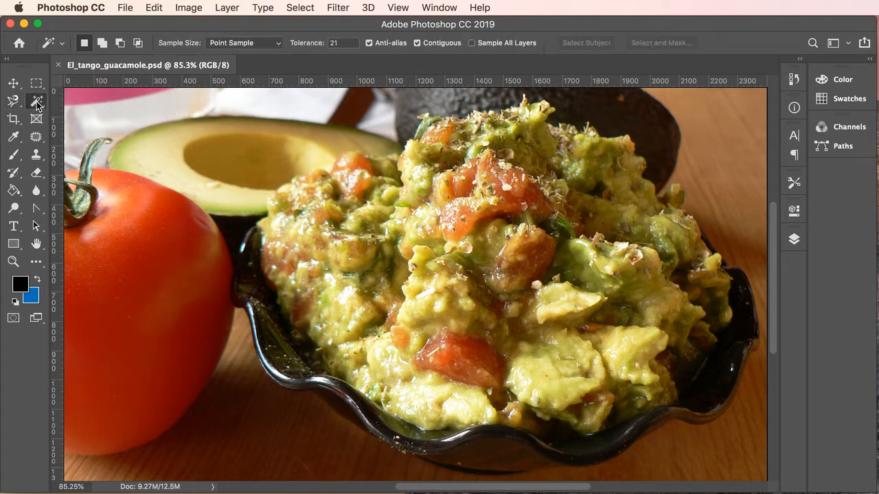
click(37, 105)
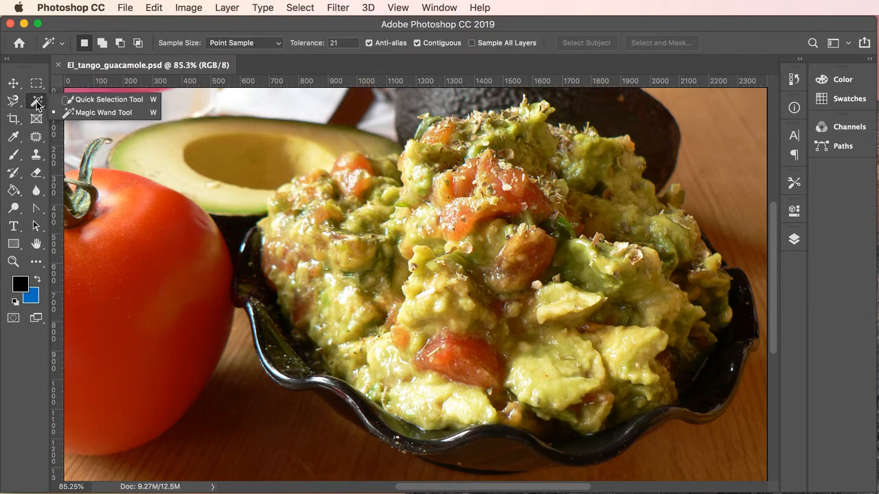
click(84, 116)
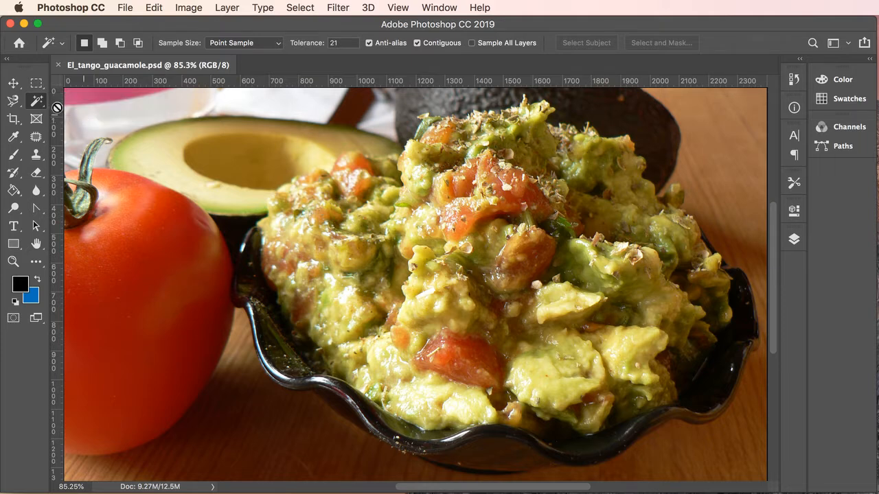
click(13, 103)
- Choose the Lasso Tool and draw a freehand outline around the top guacamole mound
drag(14, 103, 48, 102)
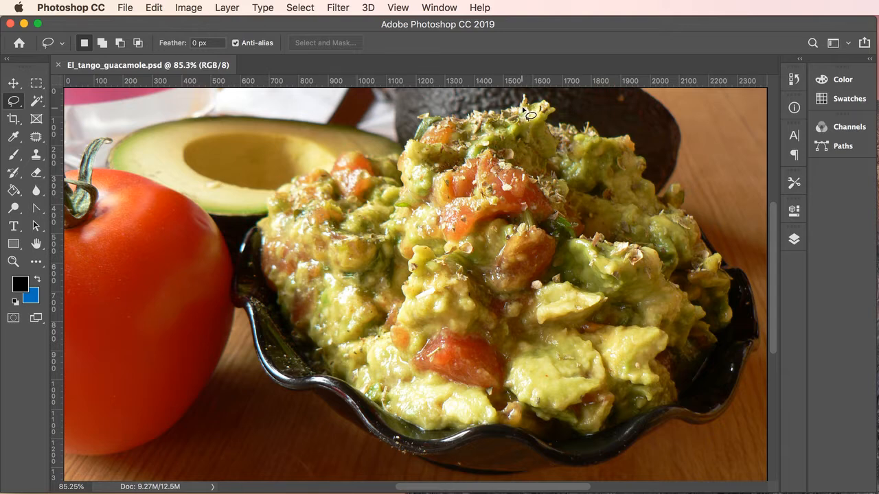
mouse_move(520, 107)
mouse_down()
mouse_move(429, 120)
mouse_move(408, 155)
mouse_move(385, 167)
mouse_move(437, 188)
mouse_move(646, 206)
mouse_move(631, 144)
mouse_move(556, 128)
mouse_move(542, 122)
mouse_move(543, 109)
mouse_move(522, 108)
mouse_up()
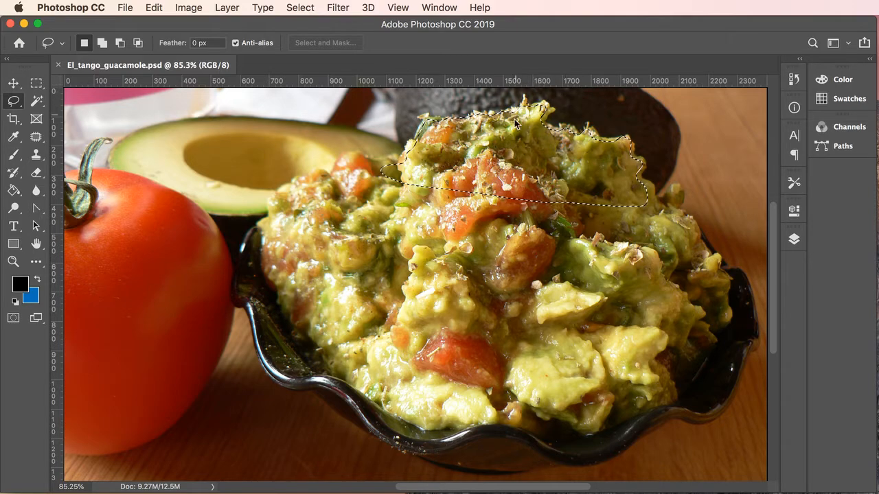
super+click(520, 144)
- Zoom to 200% and pan toward the top of the lasso selection
super+click(521, 144)
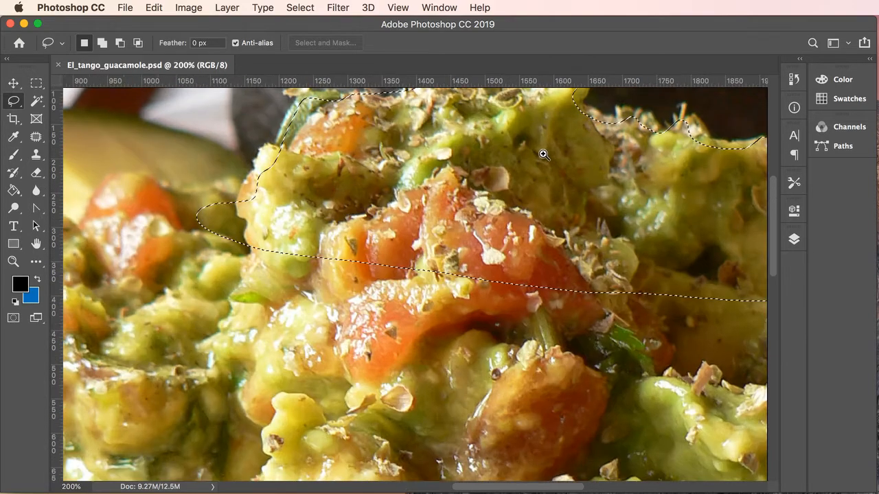
scroll(431, 274, up, 5)
scroll(432, 274, right, 3)
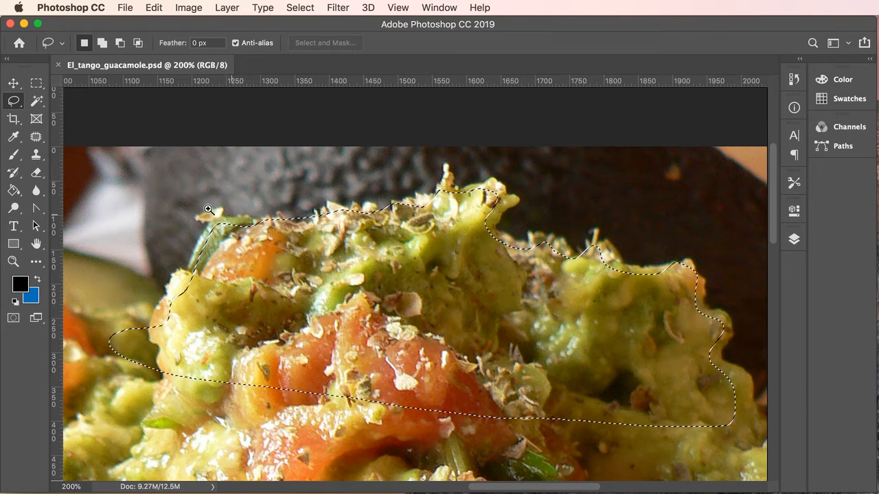
- Zoom in to 600% on the selection's top-left edge
super+click(238, 217)
super+click(257, 227)
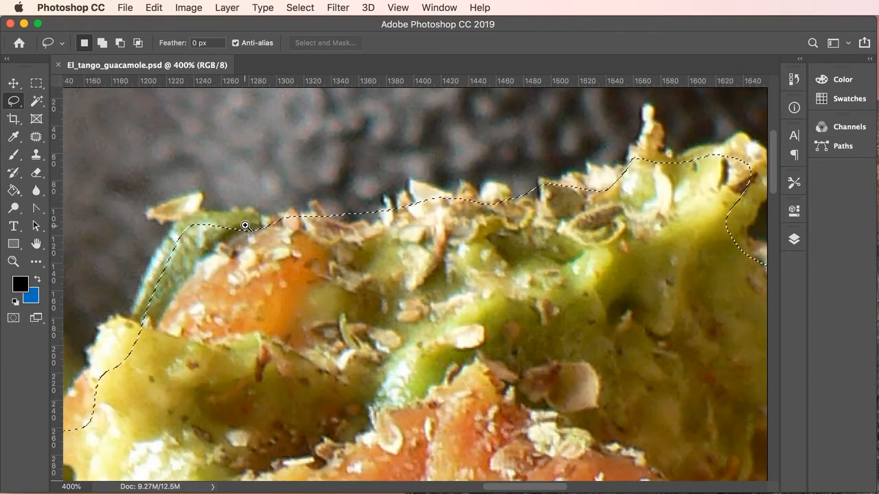
super+click(246, 225)
super+click(245, 226)
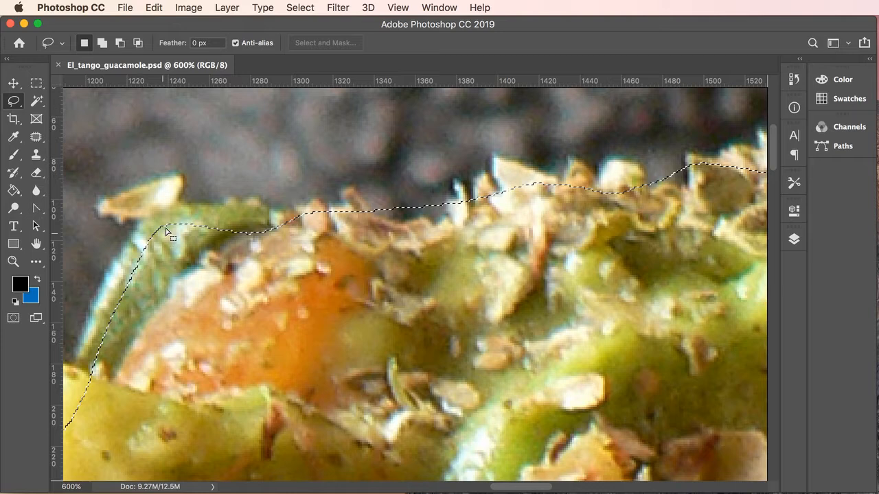
- Add the leftmost garnish flake to the selection and subtract background along the top edge
click(103, 44)
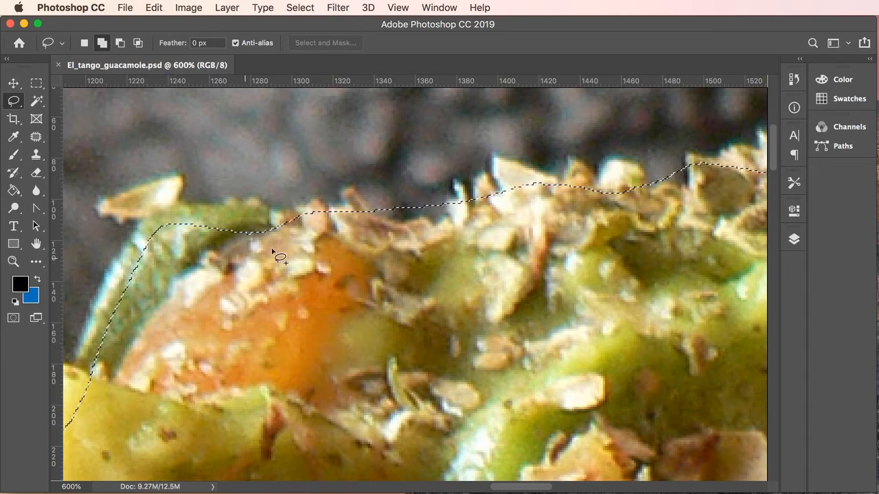
mouse_move(274, 246)
mouse_down()
mouse_move(251, 207)
mouse_move(177, 209)
mouse_move(176, 184)
mouse_move(114, 202)
mouse_move(145, 213)
mouse_move(148, 239)
mouse_move(170, 257)
mouse_move(232, 269)
mouse_move(271, 253)
mouse_up()
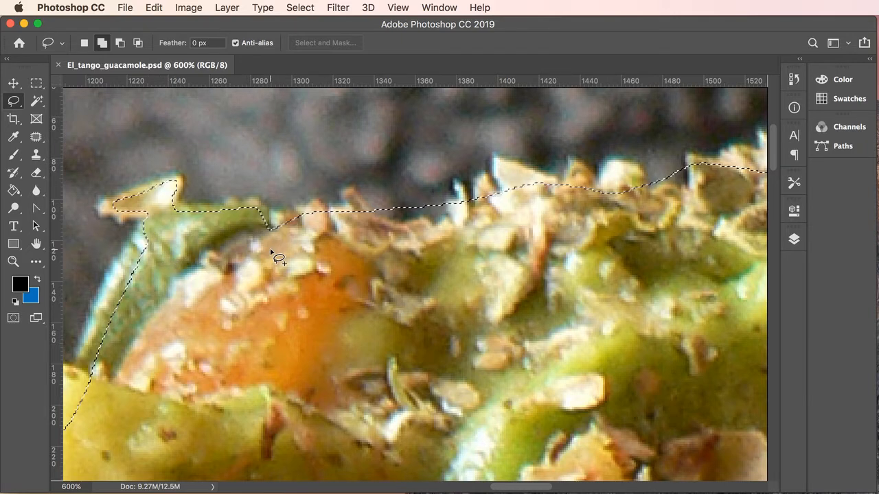
click(121, 43)
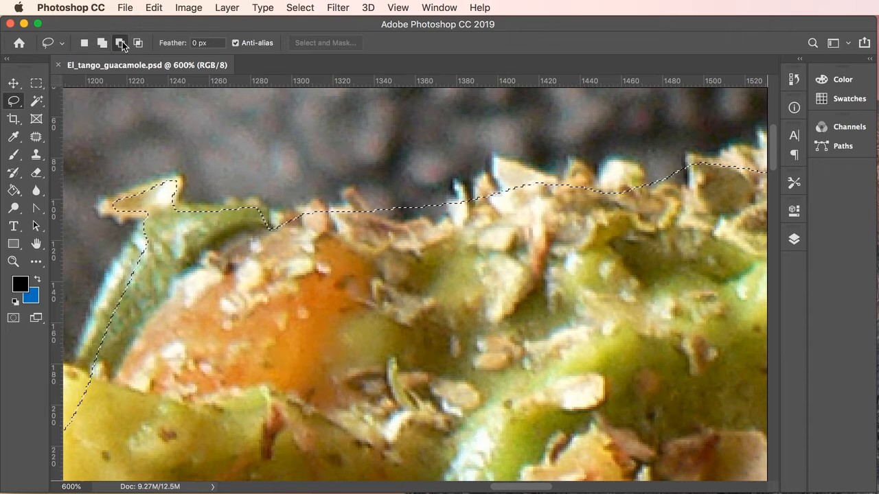
mouse_move(425, 152)
mouse_down()
mouse_move(451, 221)
mouse_move(429, 230)
mouse_move(420, 221)
mouse_move(372, 223)
mouse_move(360, 185)
mouse_move(418, 154)
mouse_up()
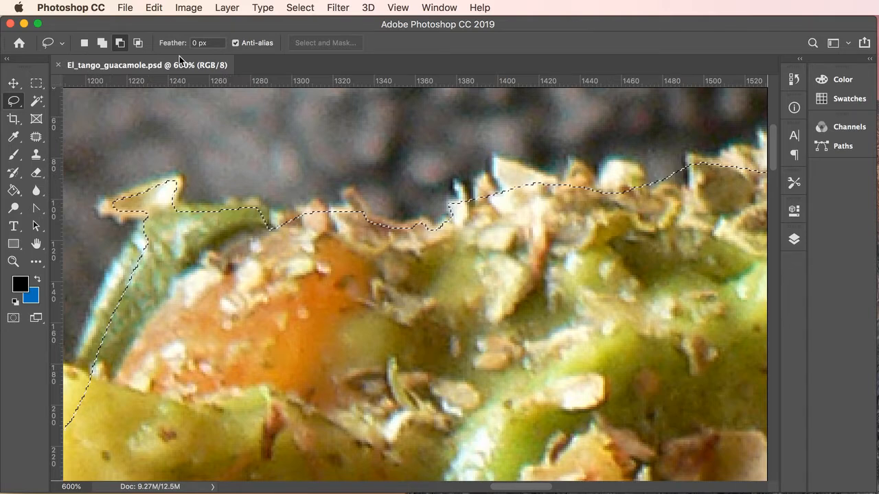
- Nudge the selection outline, then add the missed top-edge flakes and the tall garnish peak
click(84, 43)
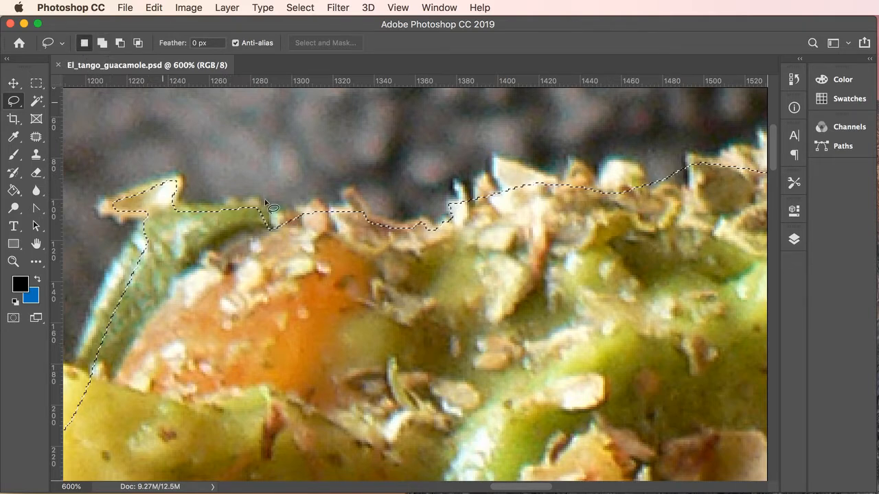
mouse_move(352, 229)
mouse_down()
mouse_move(364, 210)
mouse_move(351, 227)
mouse_up()
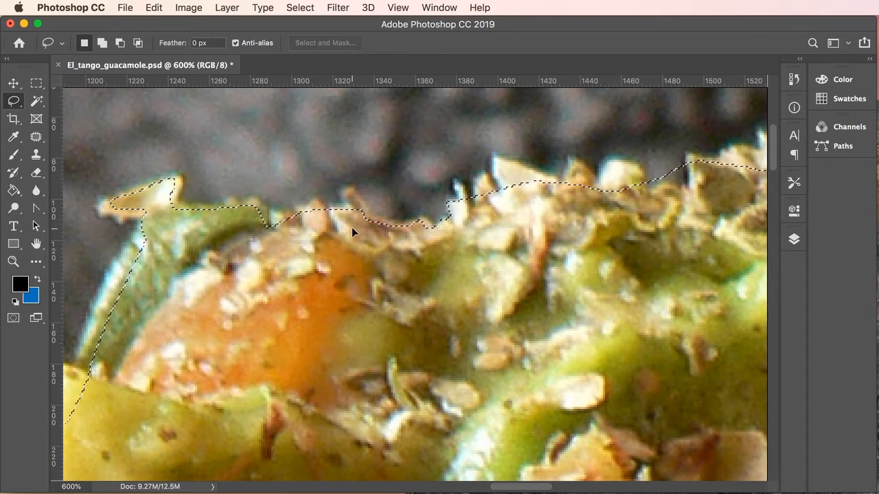
click(102, 43)
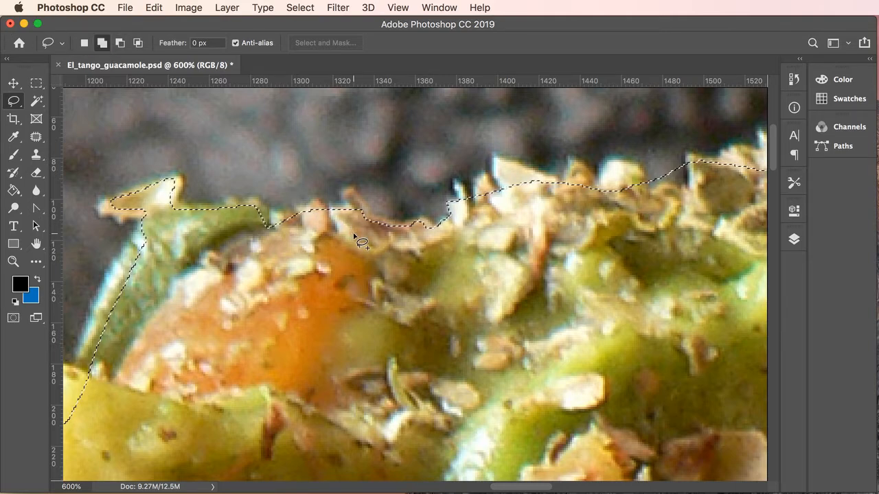
mouse_move(354, 234)
mouse_down()
mouse_move(362, 208)
mouse_move(347, 192)
mouse_move(350, 238)
mouse_up()
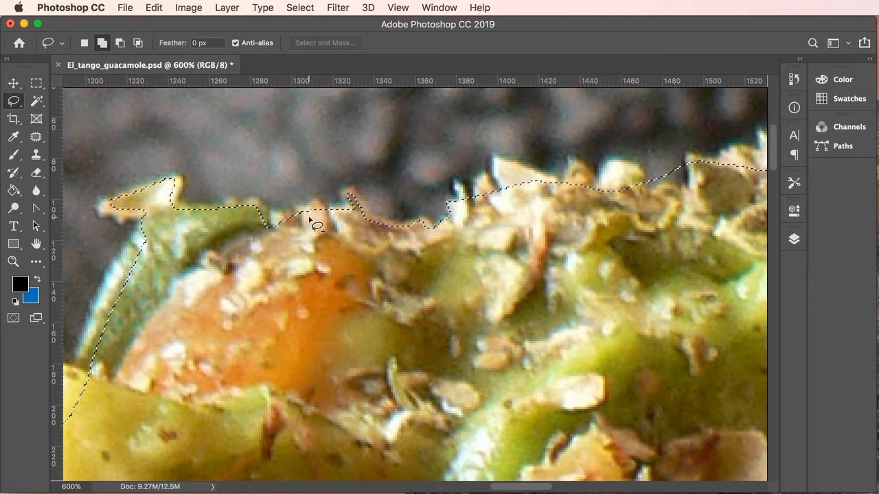
mouse_move(309, 218)
mouse_down()
mouse_move(244, 210)
mouse_move(270, 245)
mouse_move(301, 254)
mouse_up()
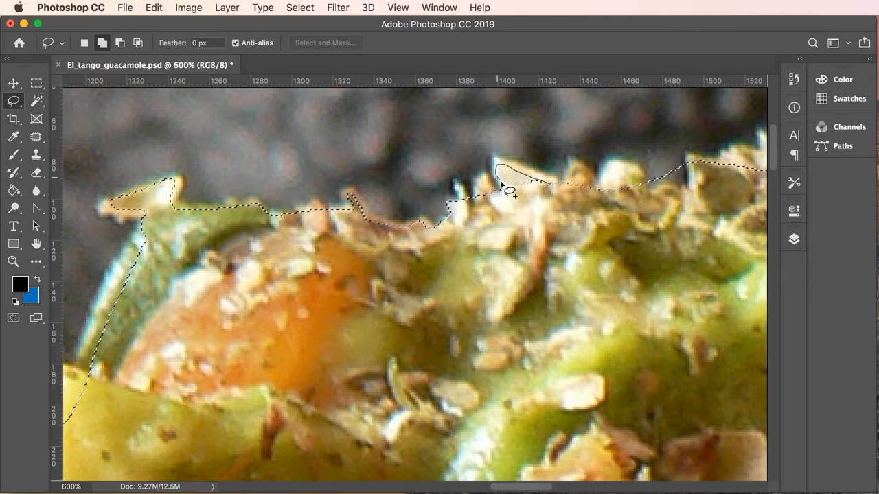
mouse_move(501, 182)
mouse_down()
mouse_move(501, 196)
mouse_move(545, 217)
mouse_up()
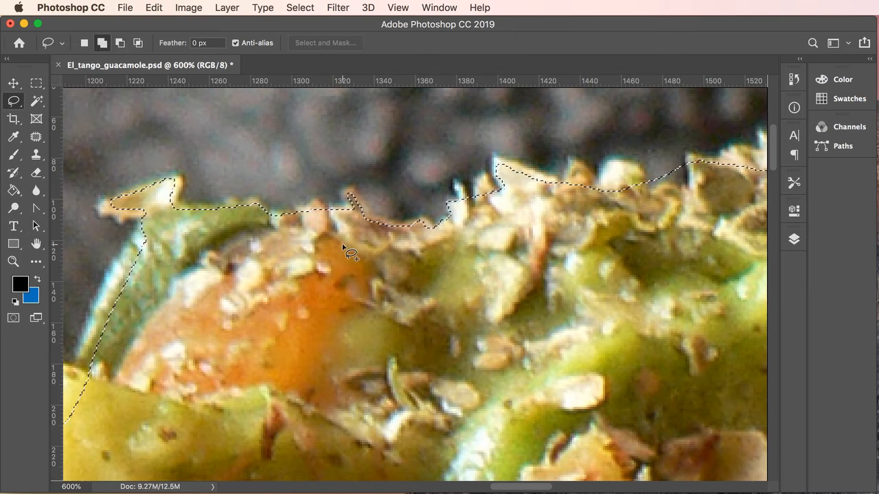
- Zoom out to fit the whole photo on screen and deselect
key(super+minus)
key(super+minus)
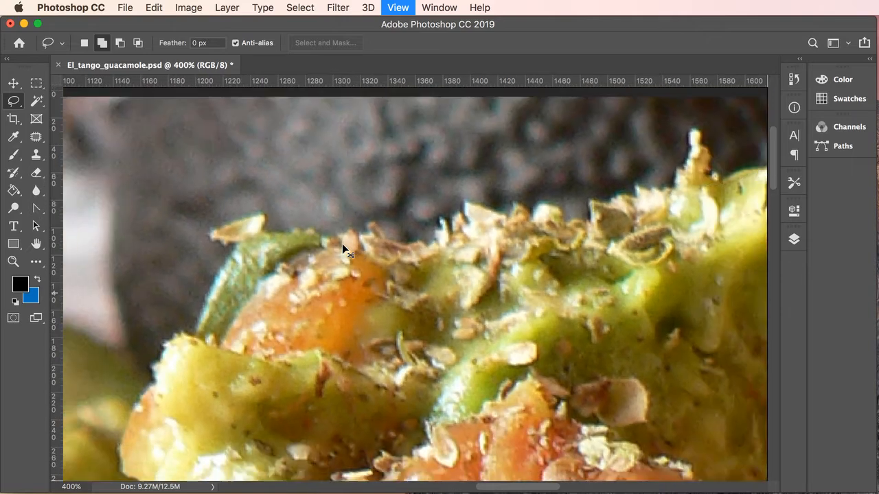
key(super+minus)
key(super+minus)
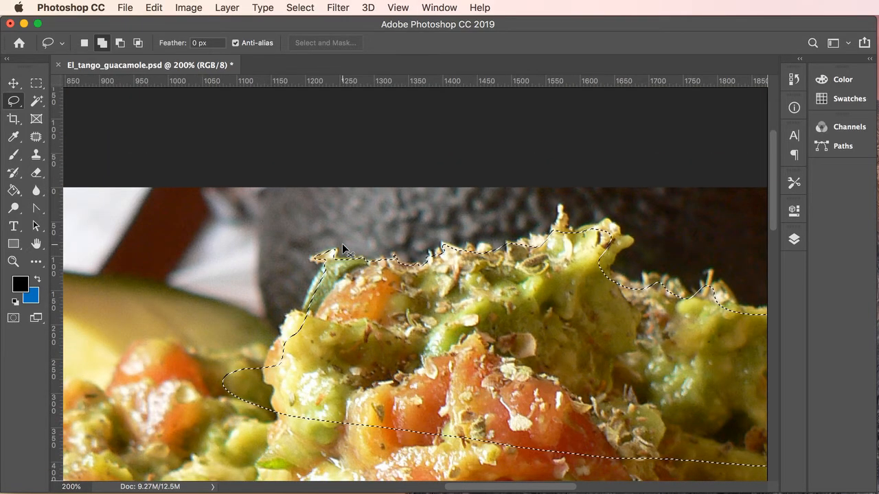
key(super+0)
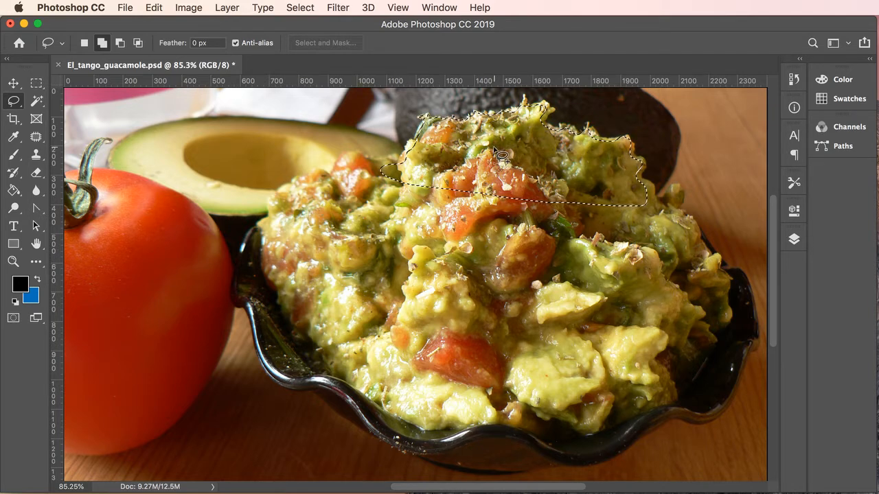
key(super+d)
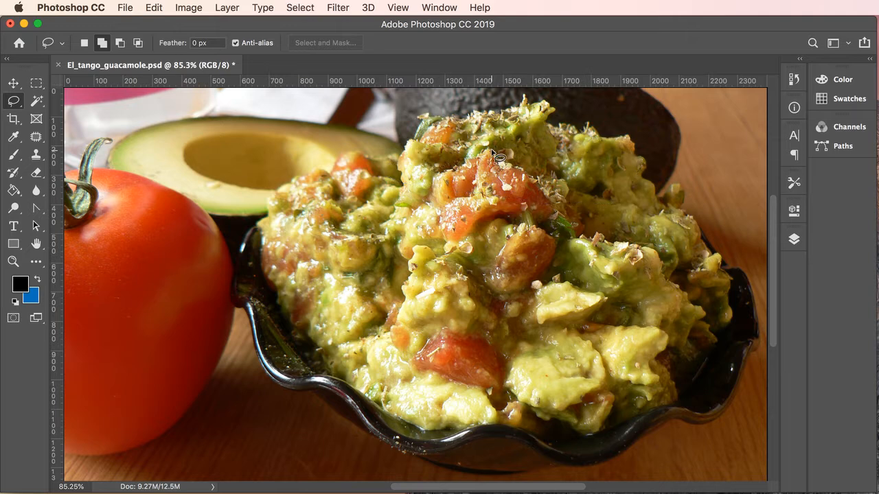
right_click(12, 104)
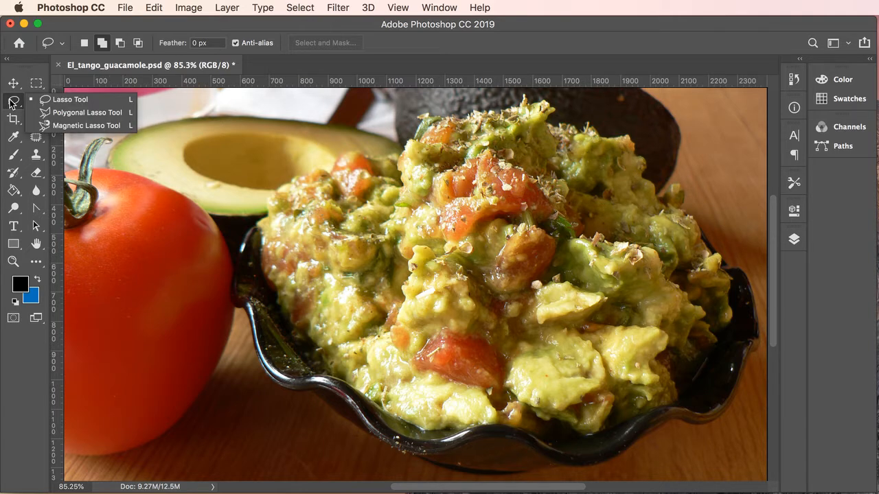
click(67, 114)
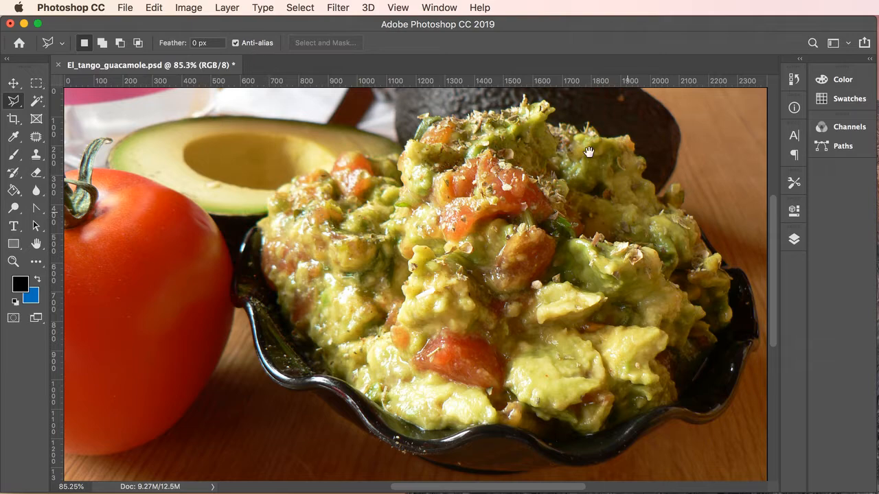
super+click(540, 130)
super+click(541, 133)
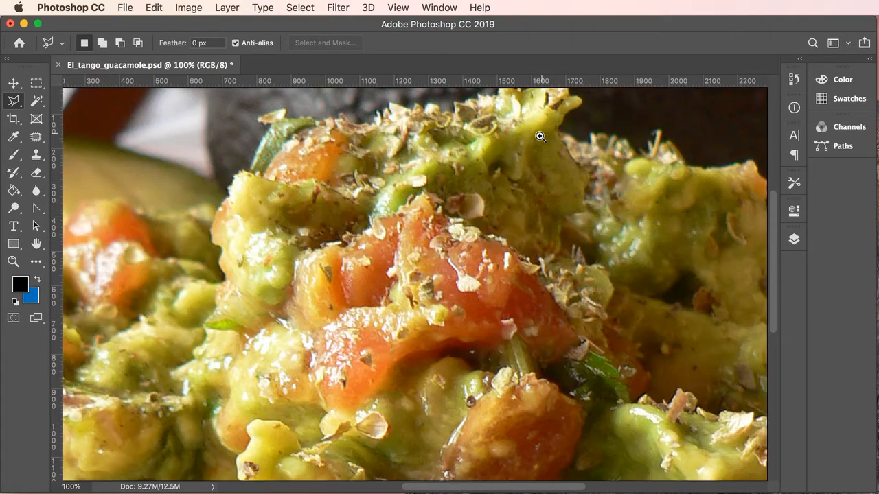
super+click(535, 123)
drag(522, 120, 544, 257)
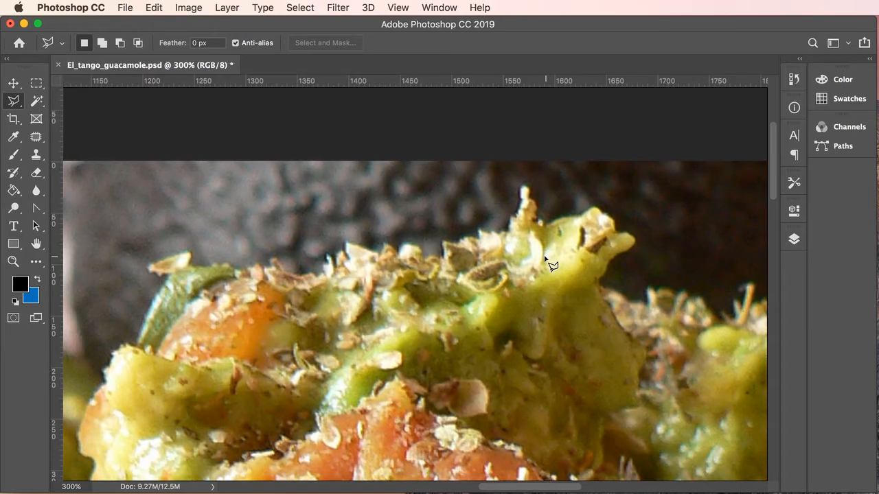
click(594, 212)
click(561, 220)
click(525, 199)
click(431, 269)
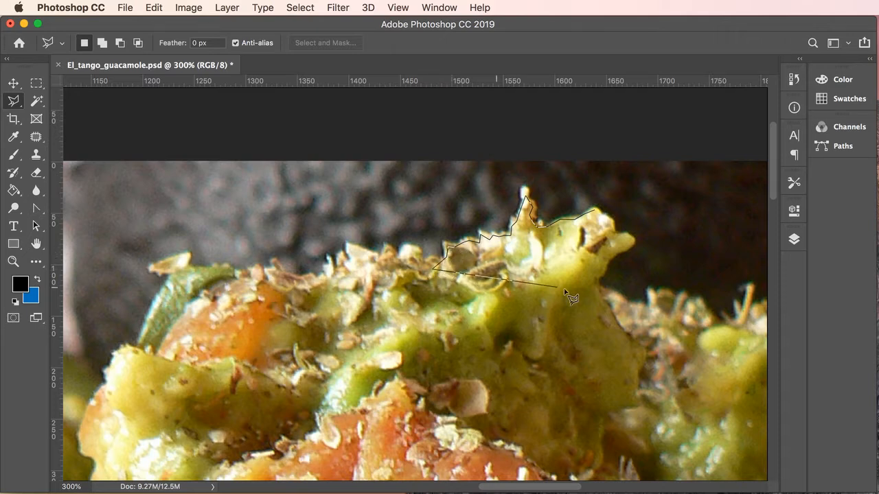
click(594, 280)
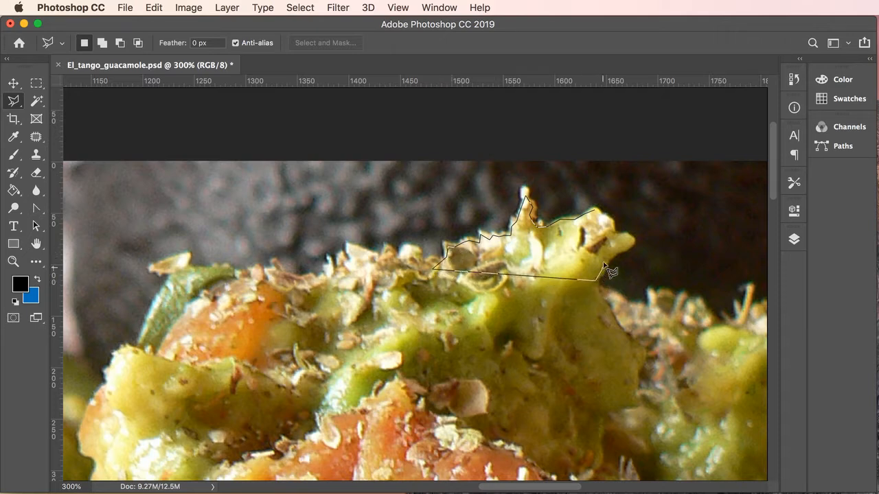
click(609, 254)
click(630, 238)
click(595, 213)
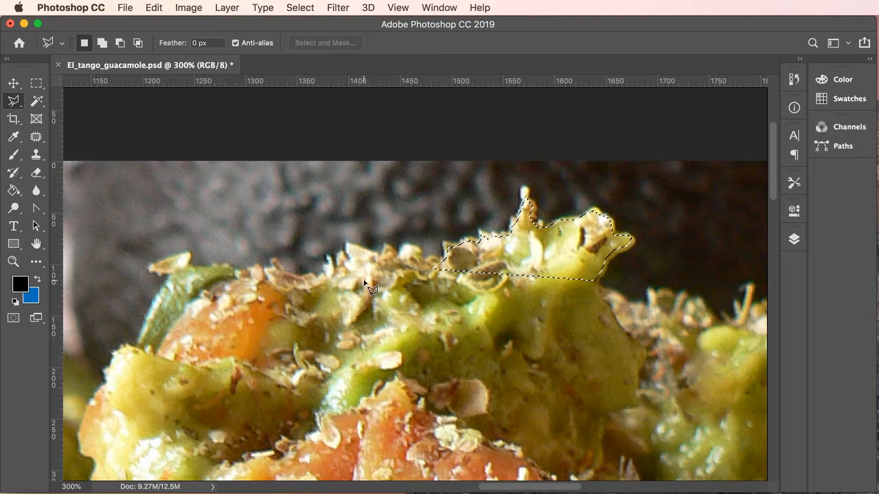
click(434, 266)
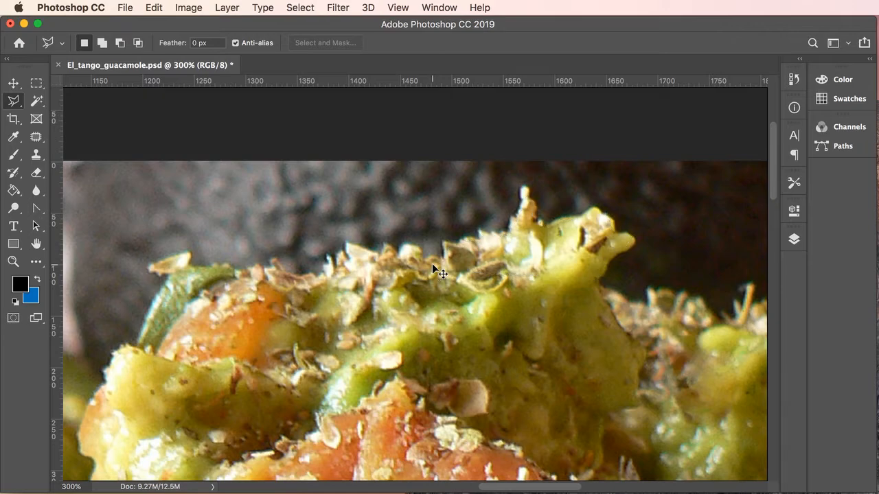
- Fit the photo on screen and switch to the Magnetic Lasso Tool
key(super+0)
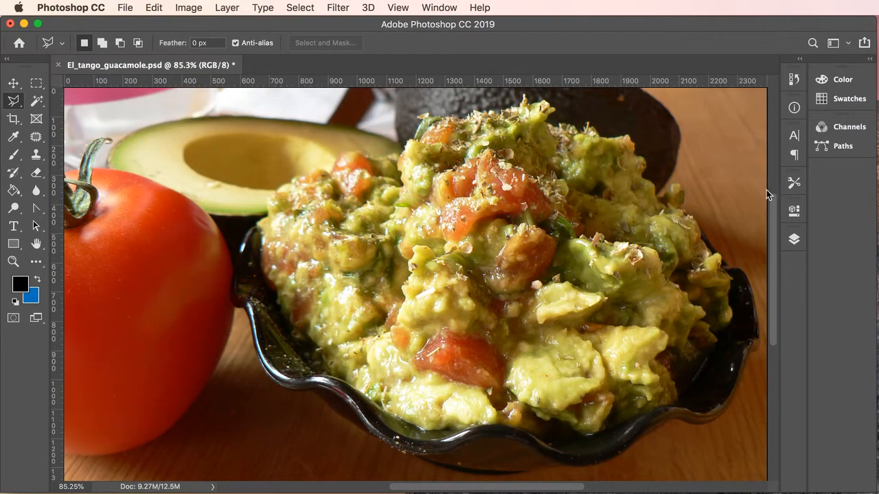
click(11, 102)
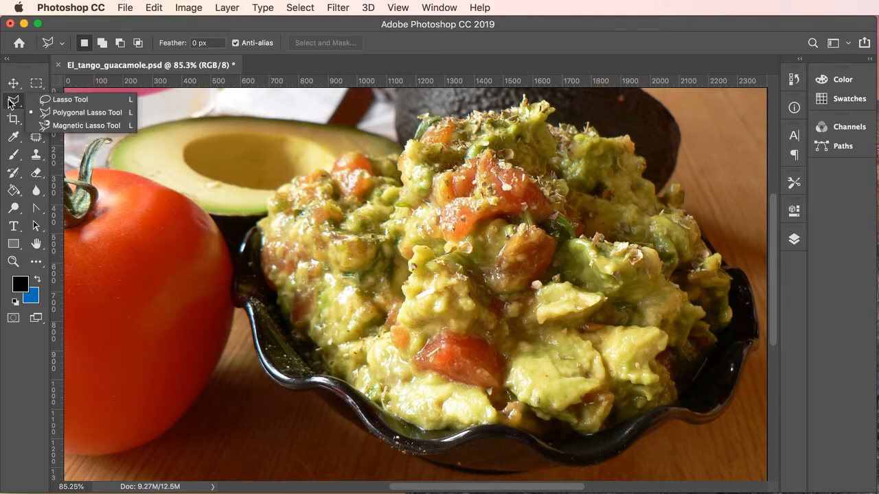
click(75, 126)
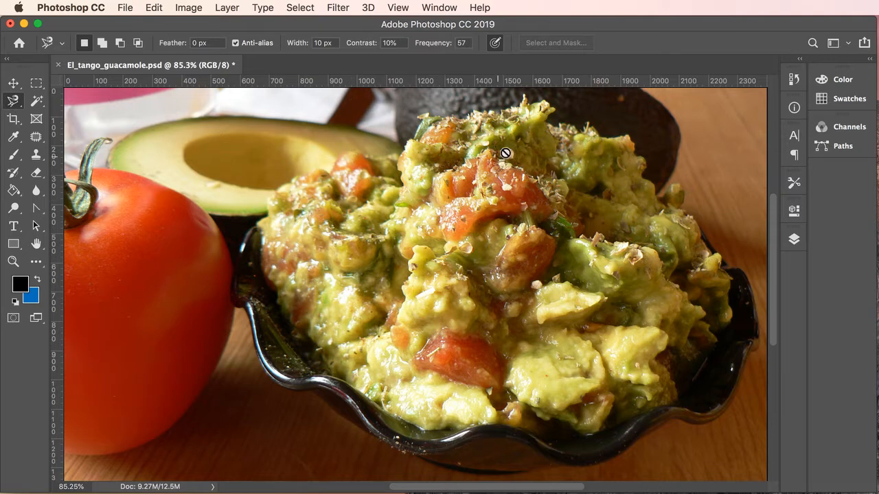
- Make Layer 0 the active layer in the Layers panel
click(794, 239)
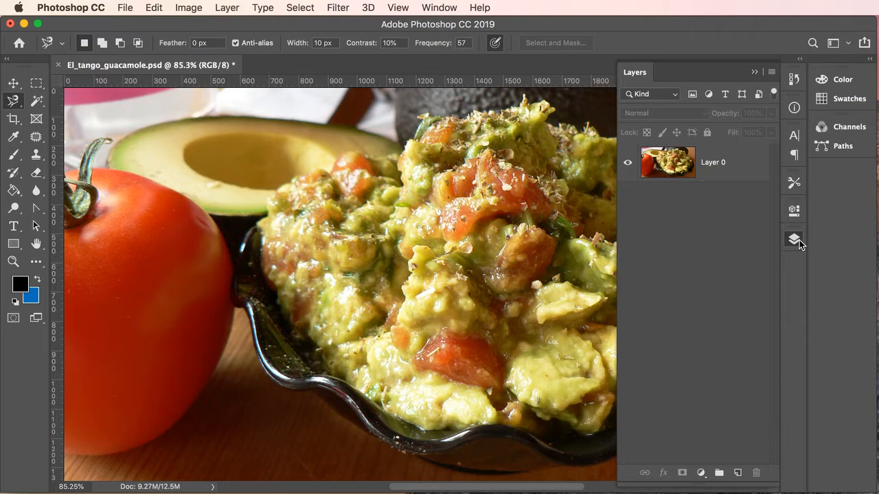
click(673, 159)
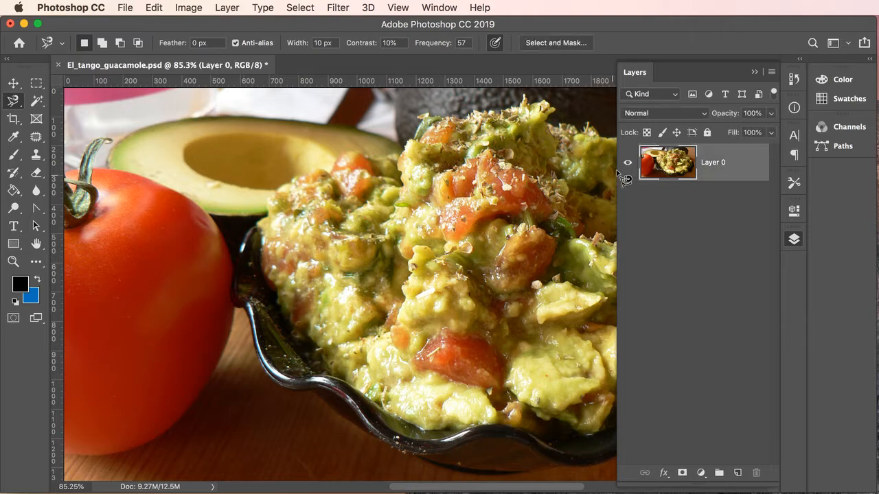
click(754, 72)
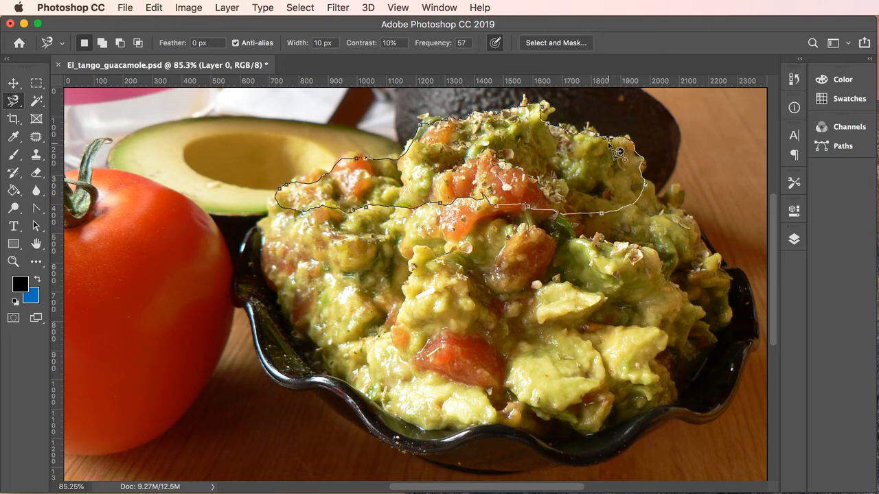
- Test a Magnetic Lasso outline on the guacamole top, then deselect and cancel the retry
click(616, 146)
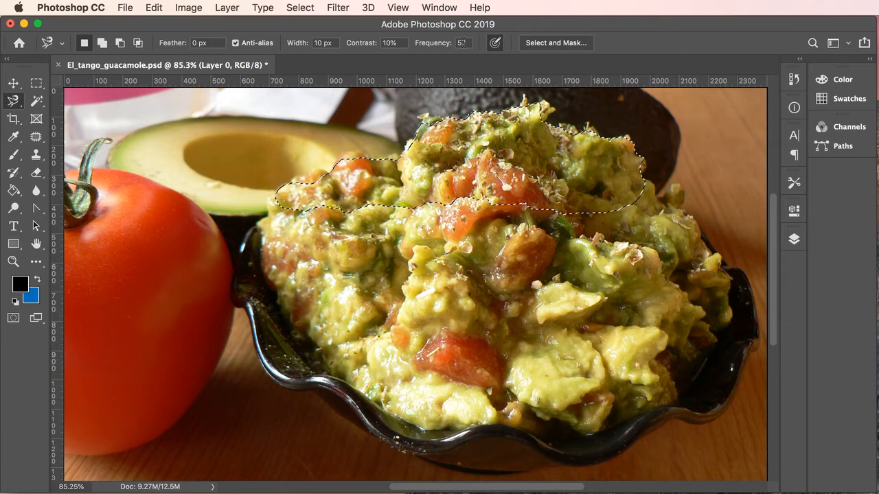
key(super+d)
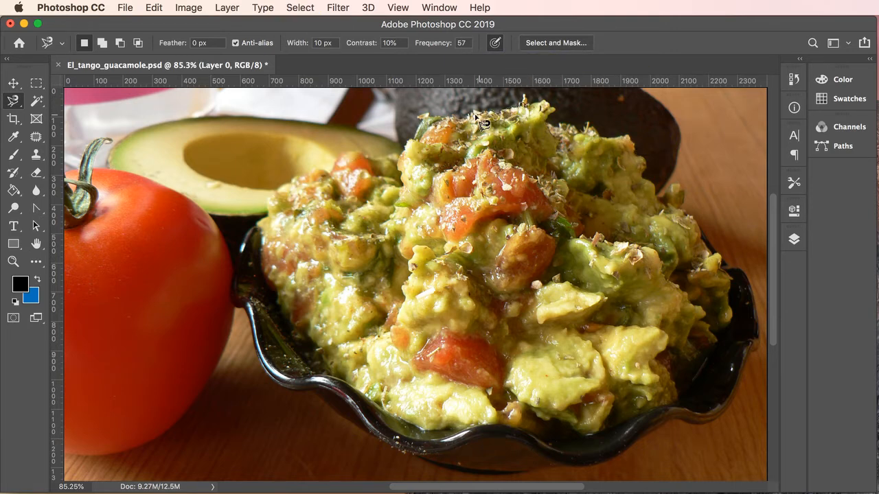
click(443, 121)
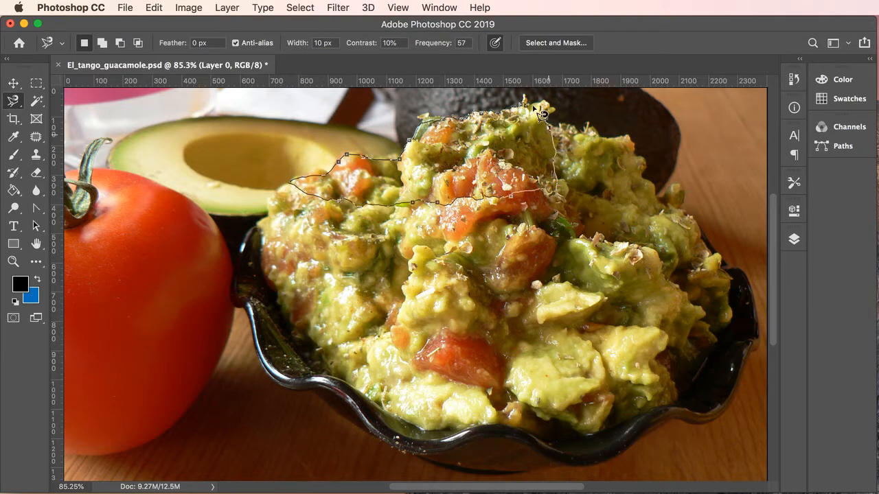
key(Escape)
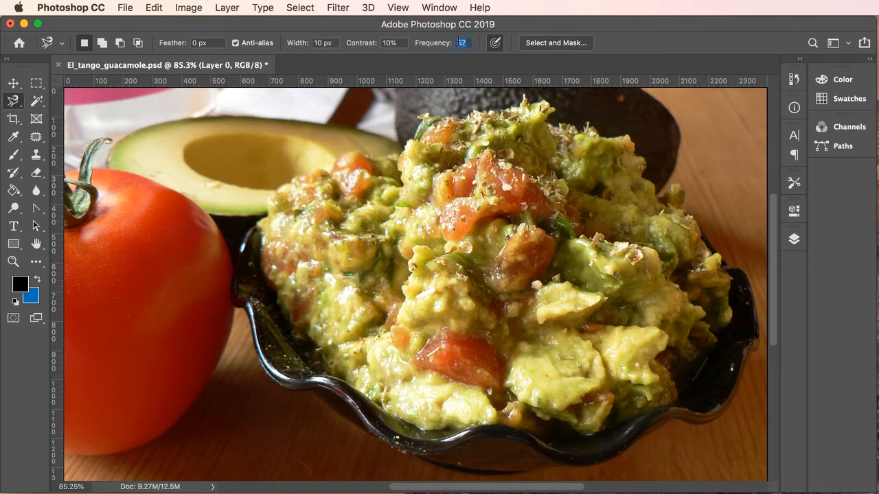
- Trace the Magnetic Lasso around the entire guacamole mound and bowl, closing at the start point
click(502, 112)
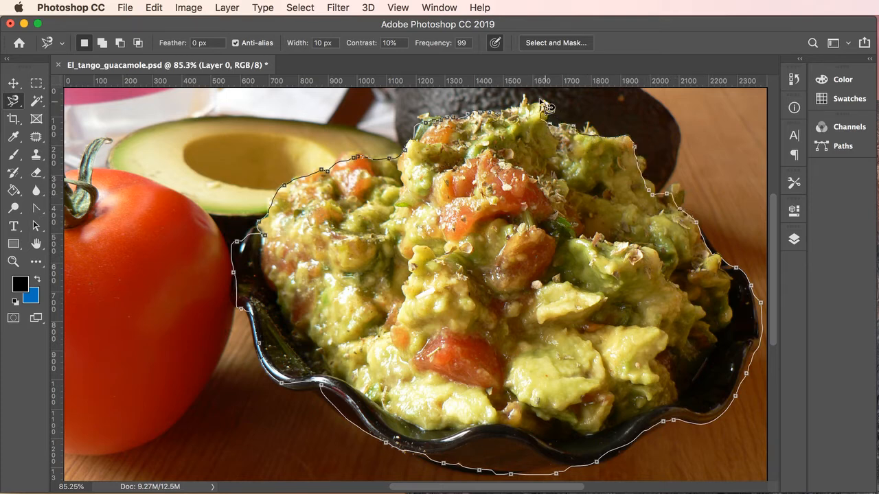
click(500, 114)
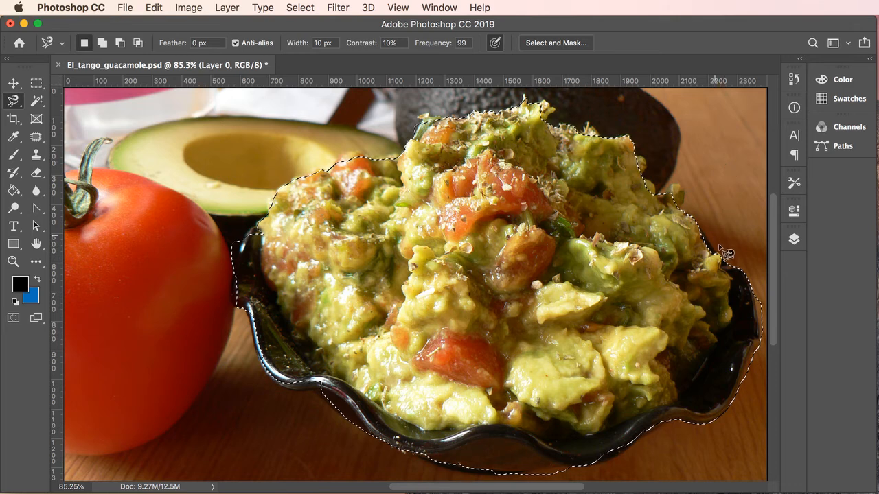
click(13, 102)
- Switch to the Lasso Tool and zoom in on the bowl's right rim
click(55, 102)
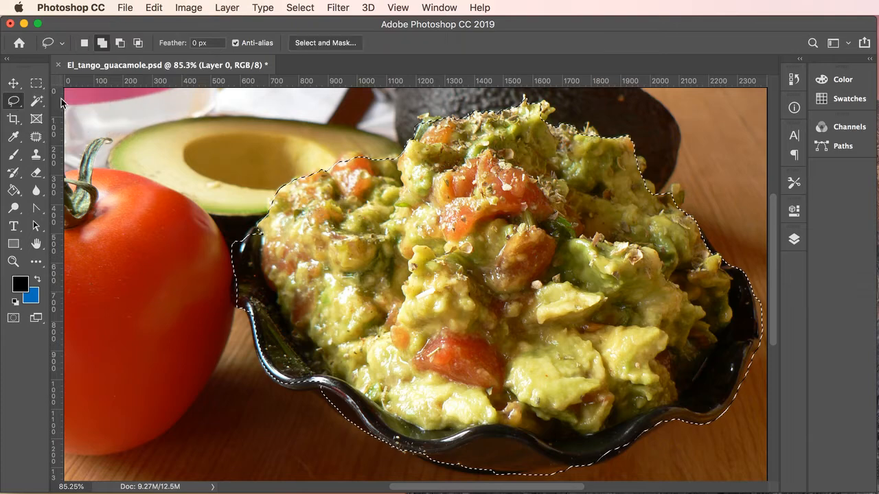
click(755, 331)
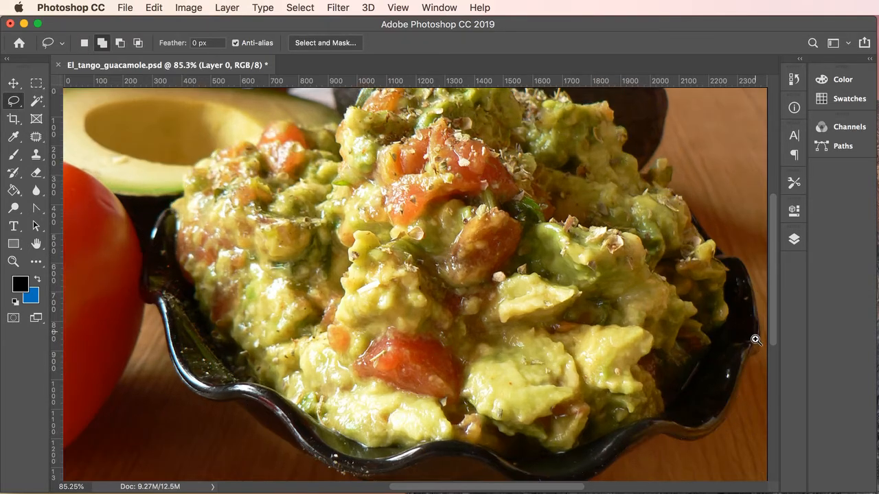
click(754, 337)
click(755, 353)
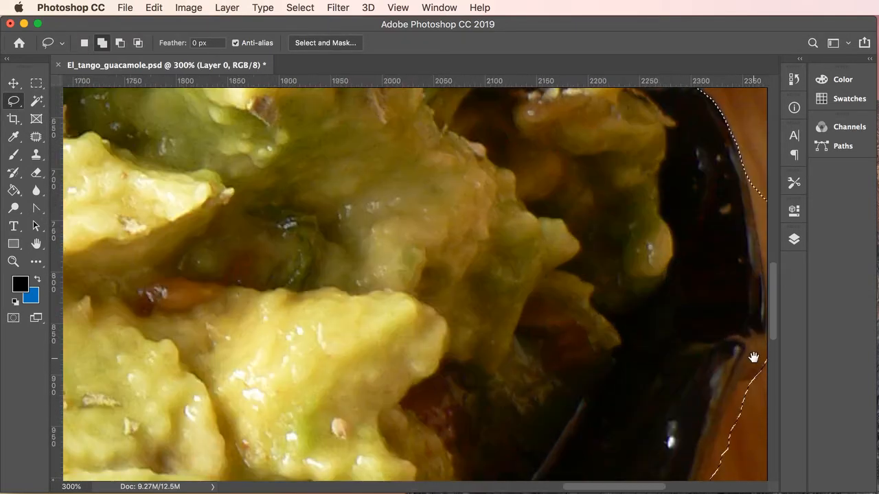
mouse_move(735, 349)
mouse_down()
mouse_move(490, 263)
mouse_move(556, 323)
mouse_move(558, 385)
mouse_up()
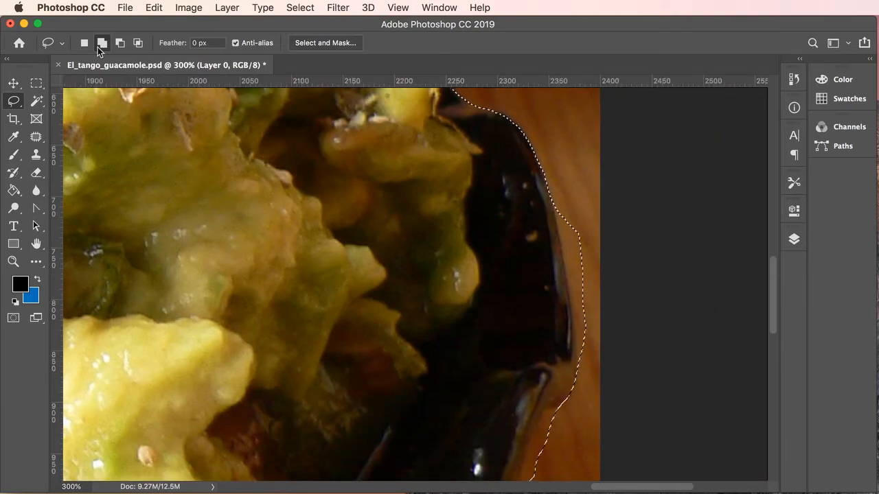
- Subtract the wooden table along the right rim from the selection, then zoom back out
click(120, 43)
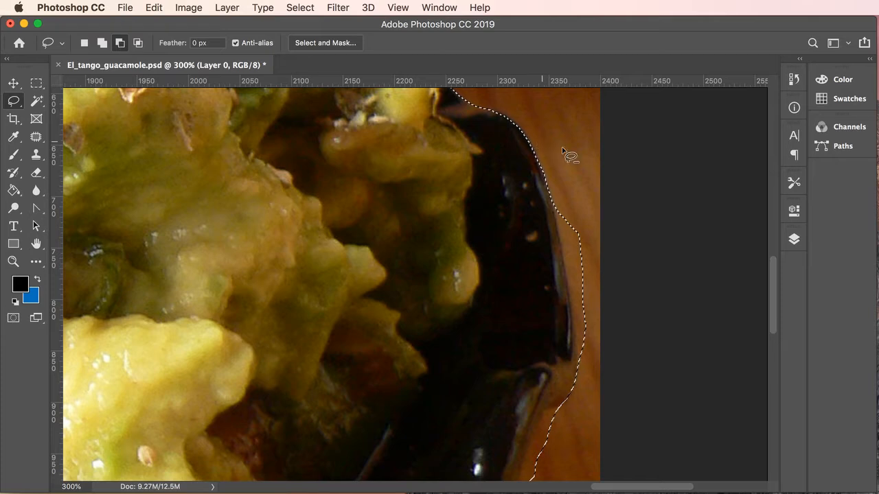
mouse_move(591, 164)
mouse_down()
mouse_move(556, 229)
mouse_move(572, 372)
mouse_move(536, 412)
mouse_move(555, 419)
mouse_move(589, 414)
mouse_move(615, 371)
mouse_move(647, 235)
mouse_move(638, 173)
mouse_up()
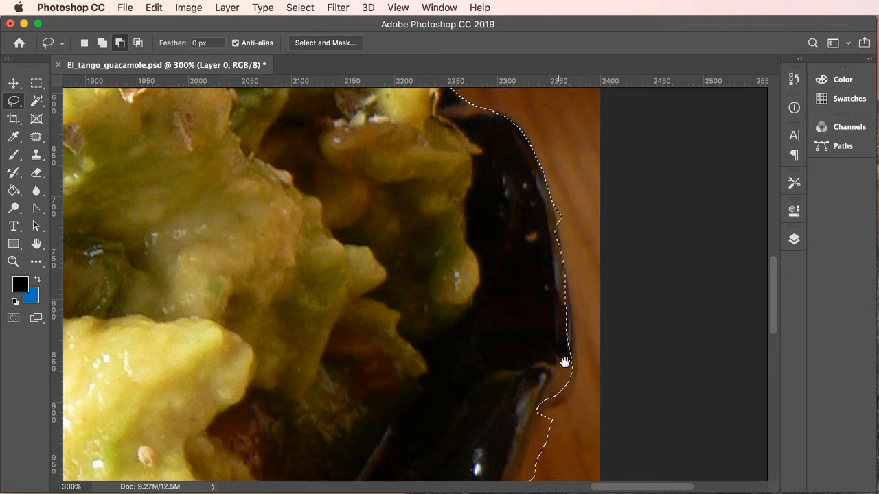
drag(565, 362, 577, 297)
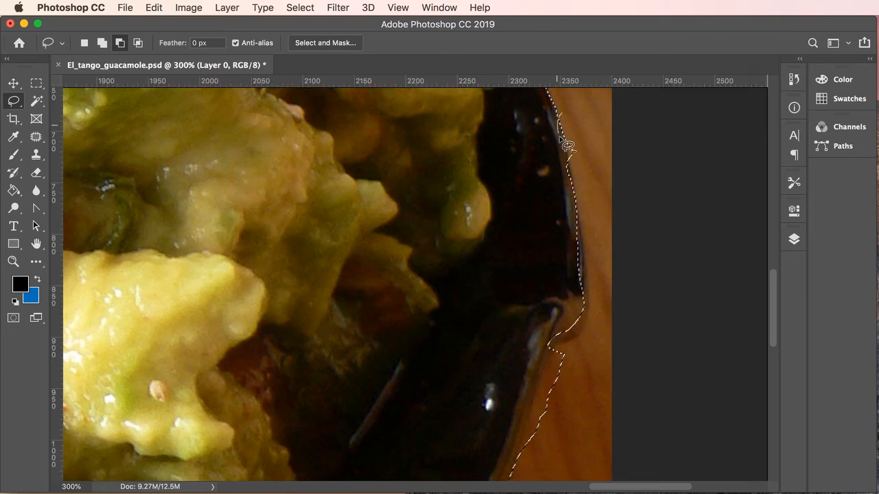
mouse_move(561, 139)
mouse_down()
mouse_move(576, 175)
mouse_move(585, 168)
mouse_move(583, 118)
mouse_up()
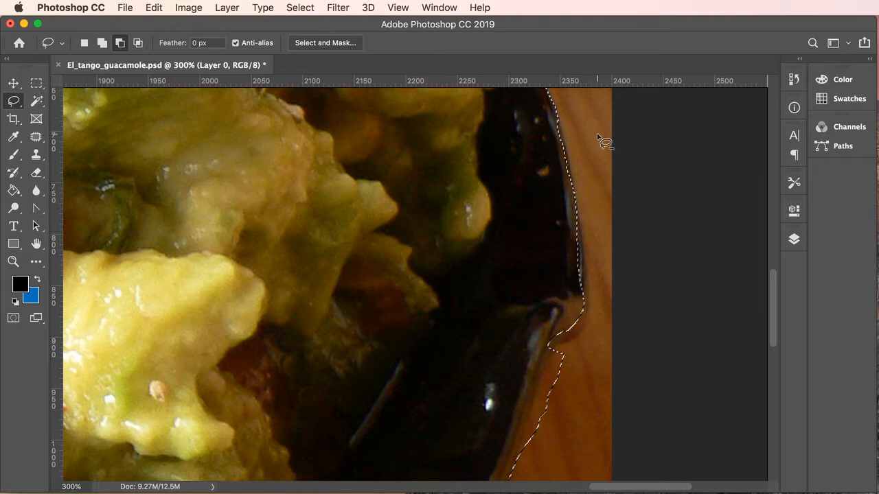
alt+click(526, 204)
alt+click(526, 203)
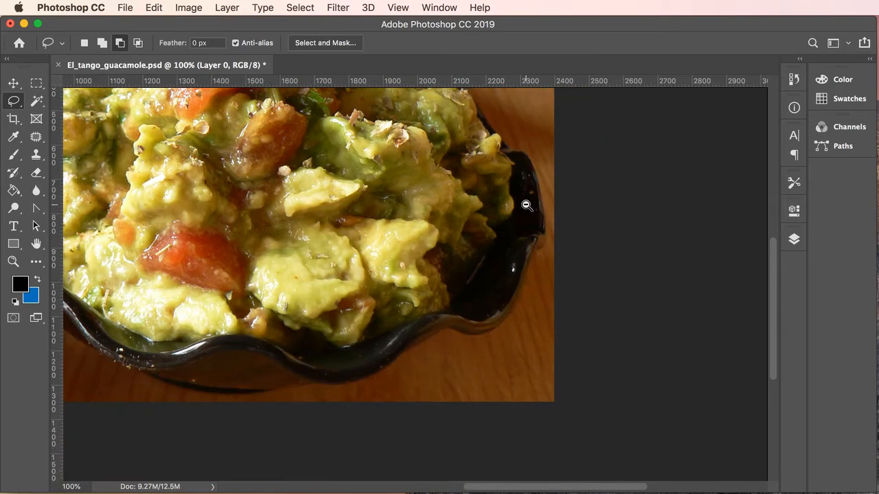
alt+click(526, 203)
drag(487, 274, 589, 302)
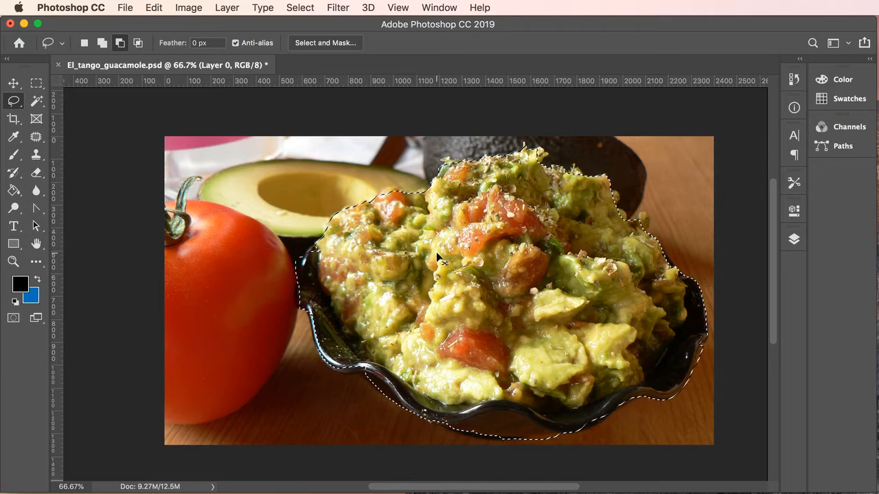
- Deselect the bowl, enlarge the photo, and pick the Magic Wand Tool from the Quick Selection flyout
key(super+d)
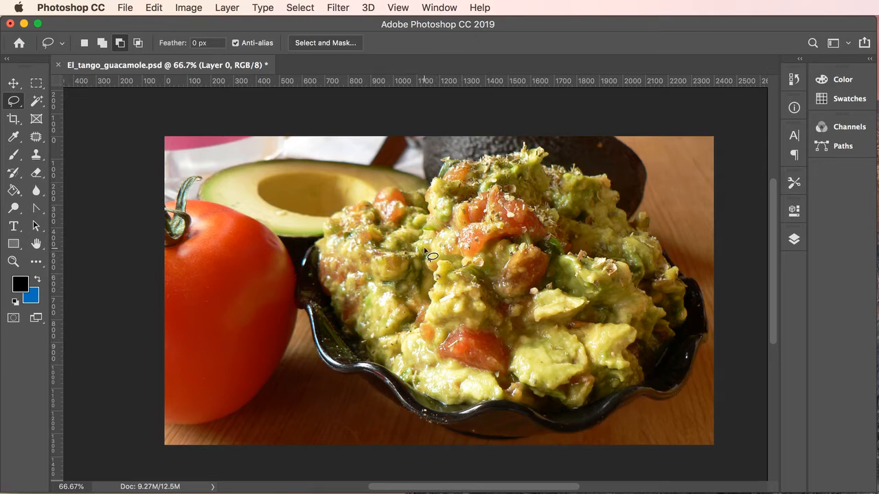
key(super+plus)
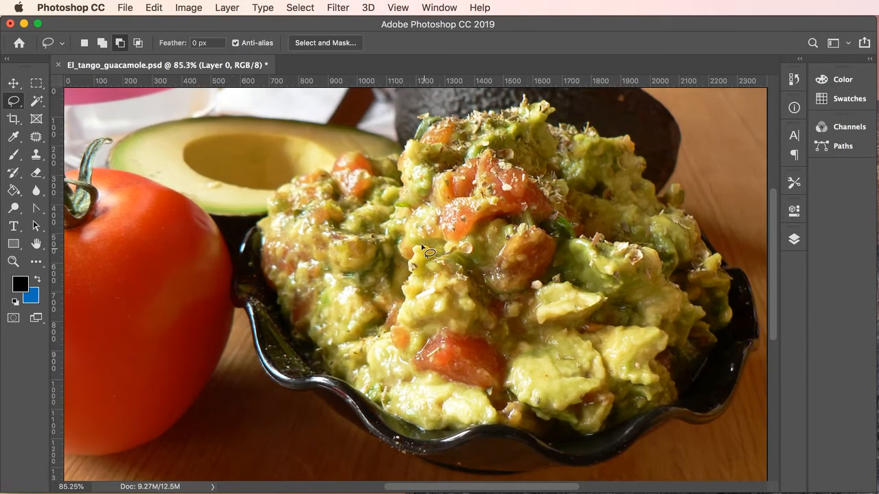
click(38, 103)
right_click(38, 103)
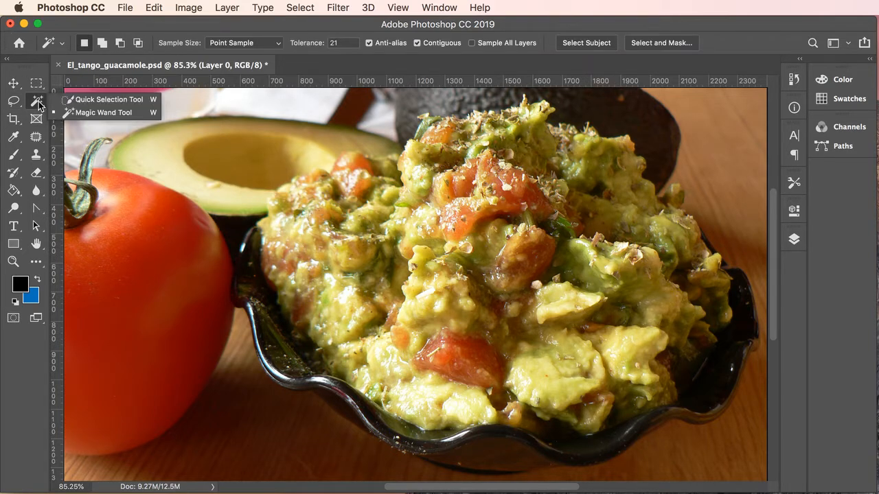
click(92, 112)
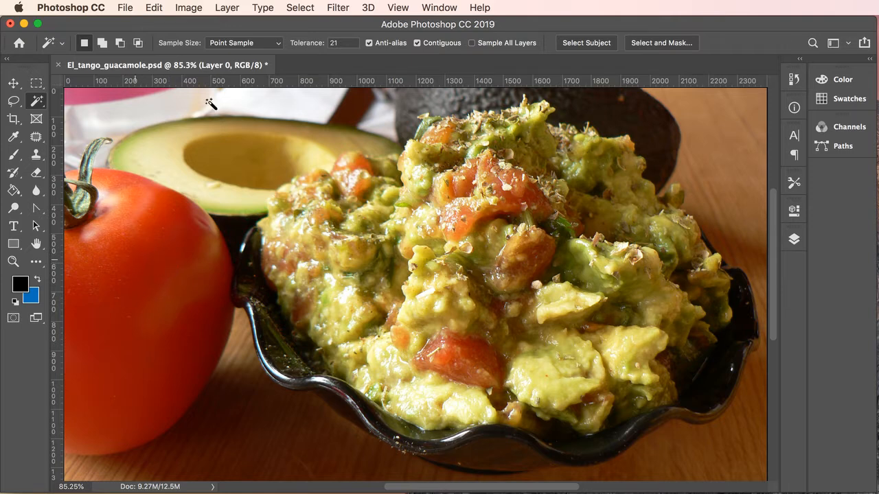
- Test Magic Wand tolerance 100 on the tomato, deselect, and set tolerance to 50
click(121, 277)
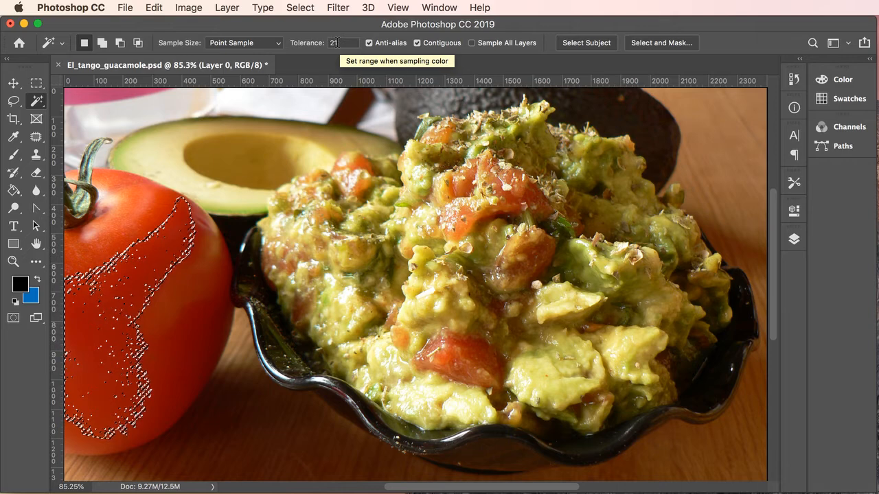
key(super+d)
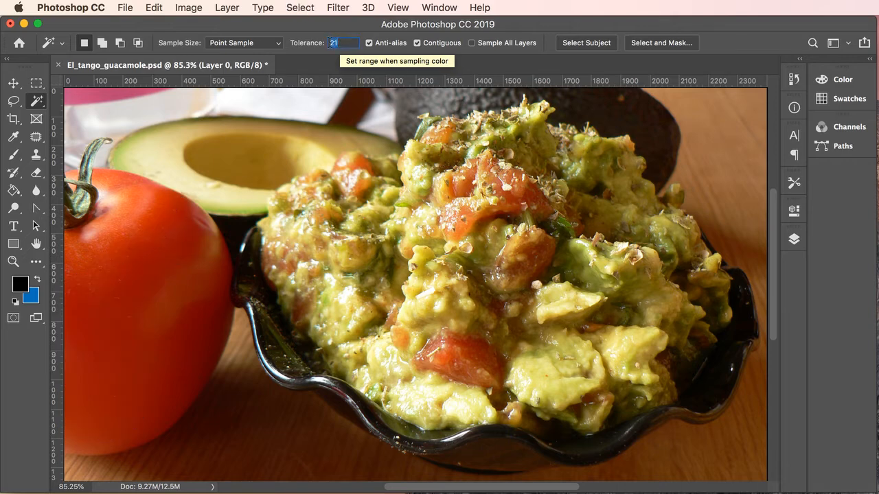
text(1)
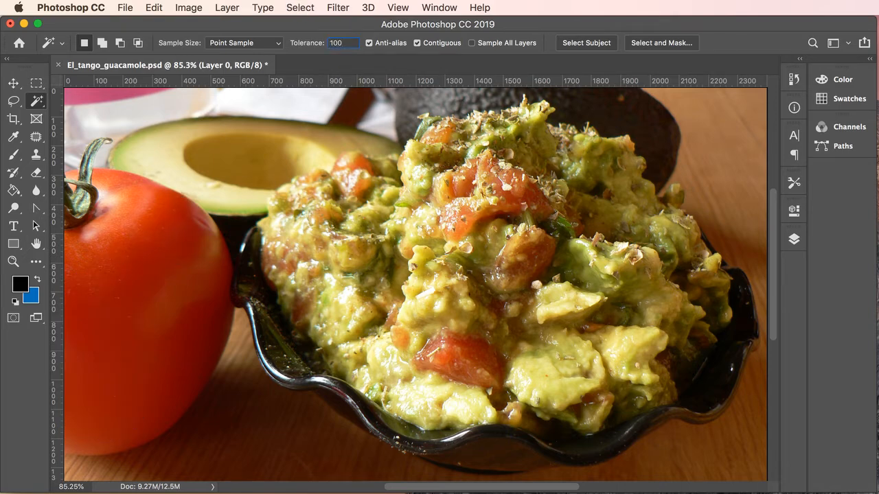
click(134, 294)
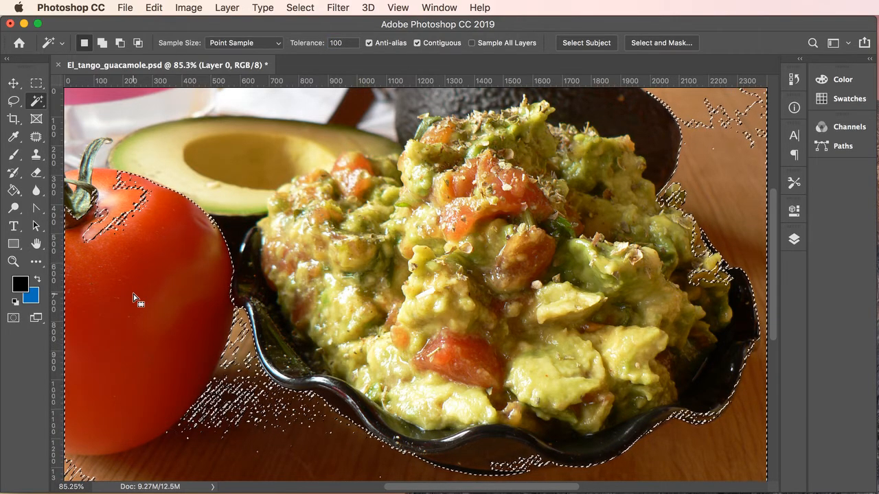
key(super+shift+i)
key(super+d)
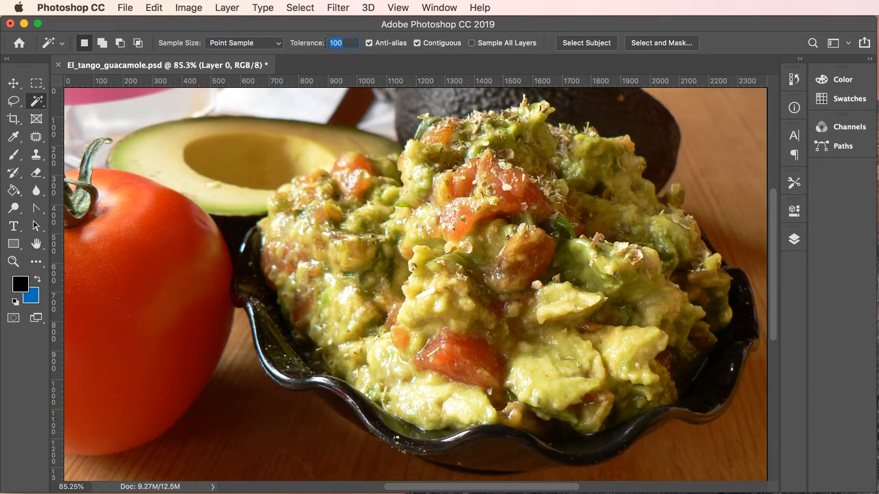
text(50)
- Select the tomato at tolerance 50, add its stem area, right-edge notches and holes, then deselect
click(134, 297)
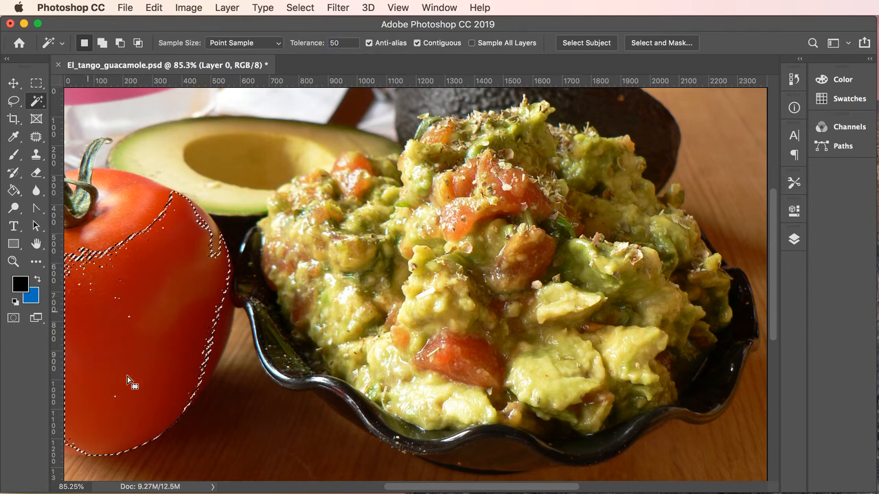
click(101, 44)
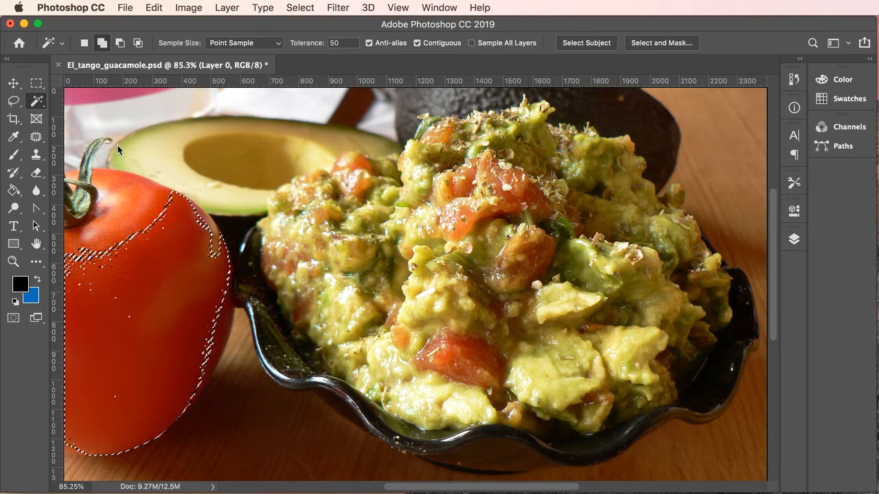
click(127, 226)
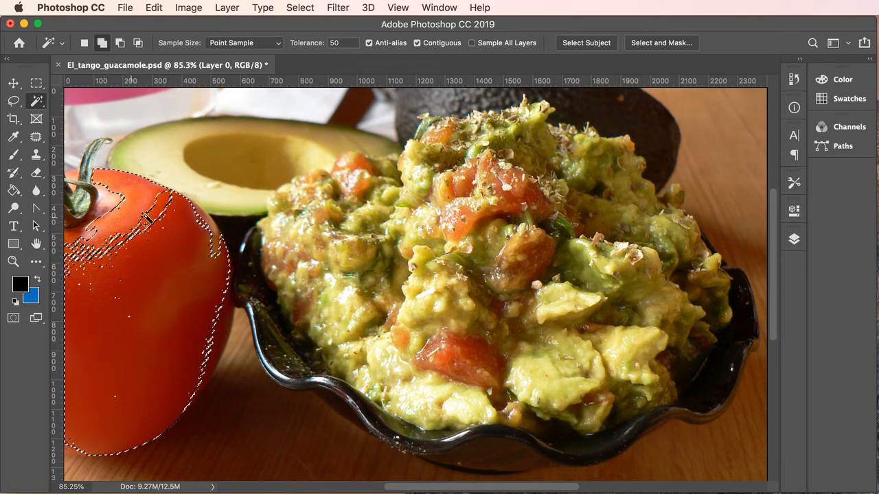
click(154, 215)
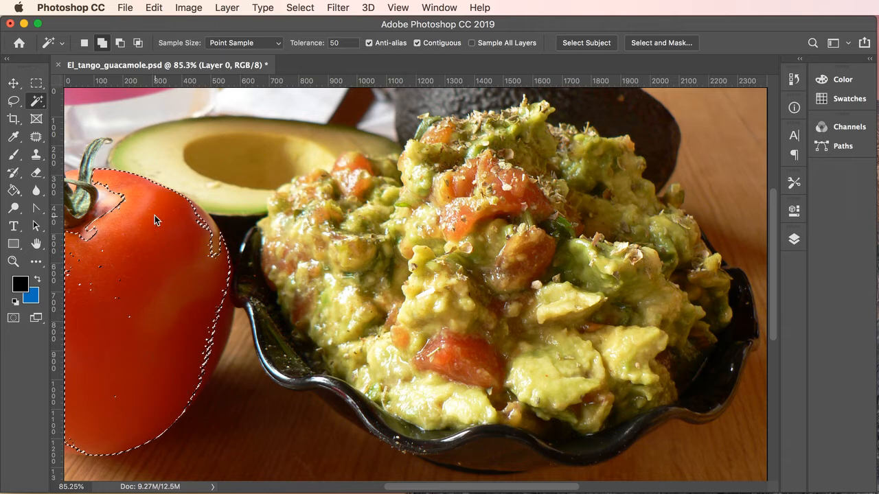
click(213, 232)
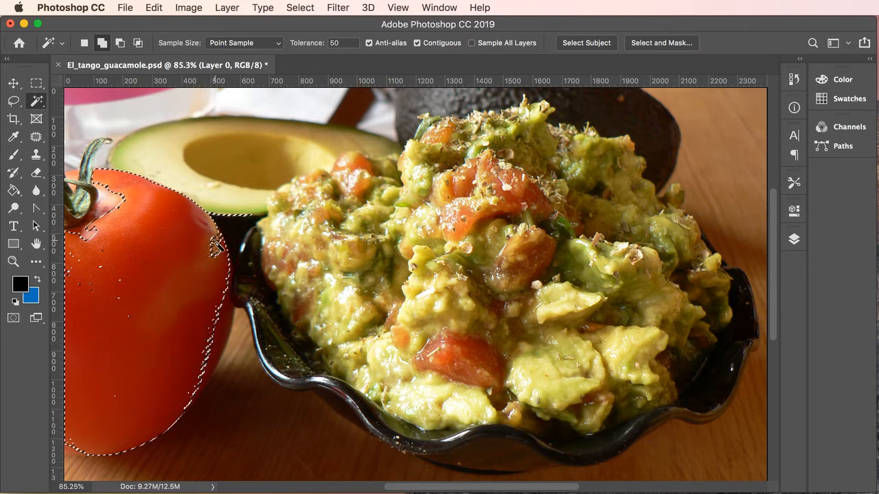
click(219, 249)
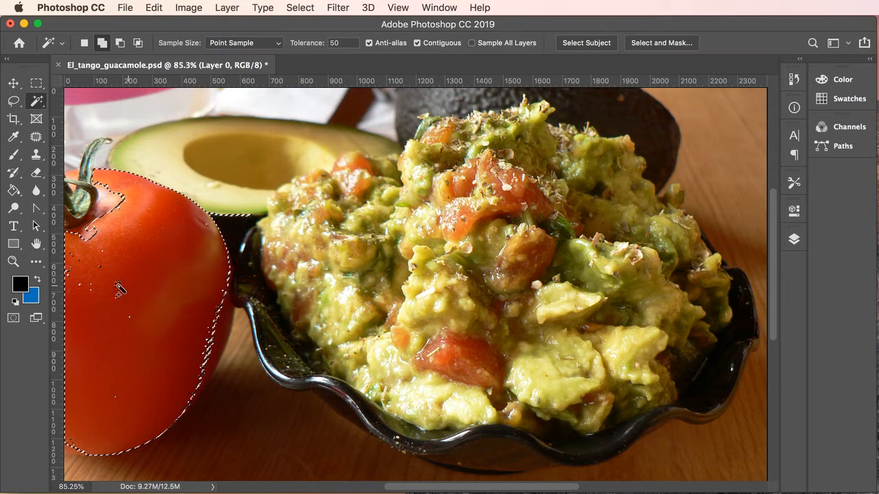
click(102, 298)
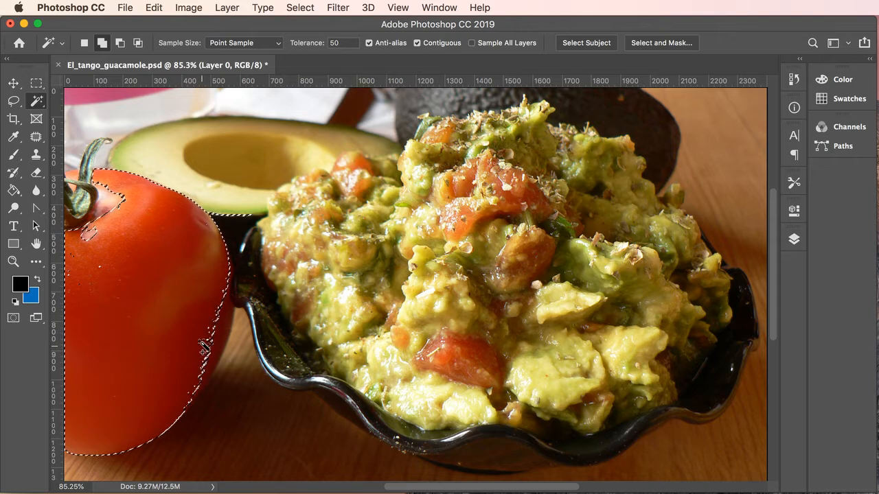
key(super+d)
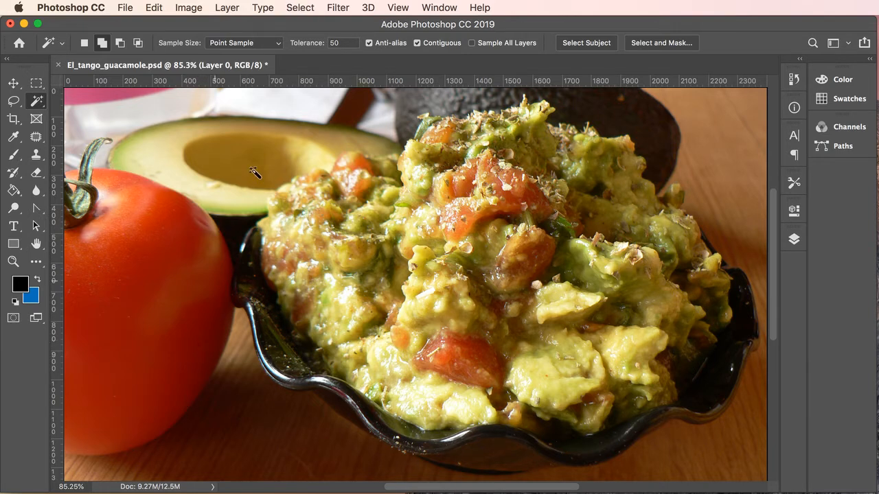
click(274, 106)
click(142, 108)
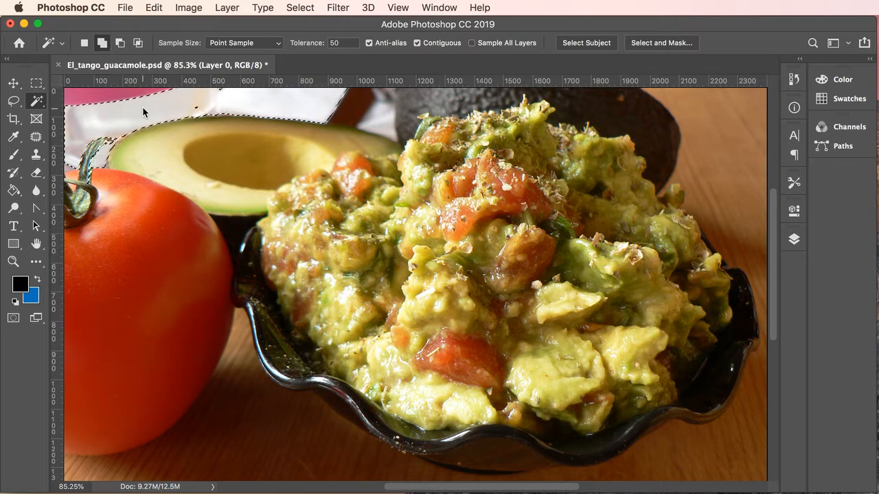
click(380, 120)
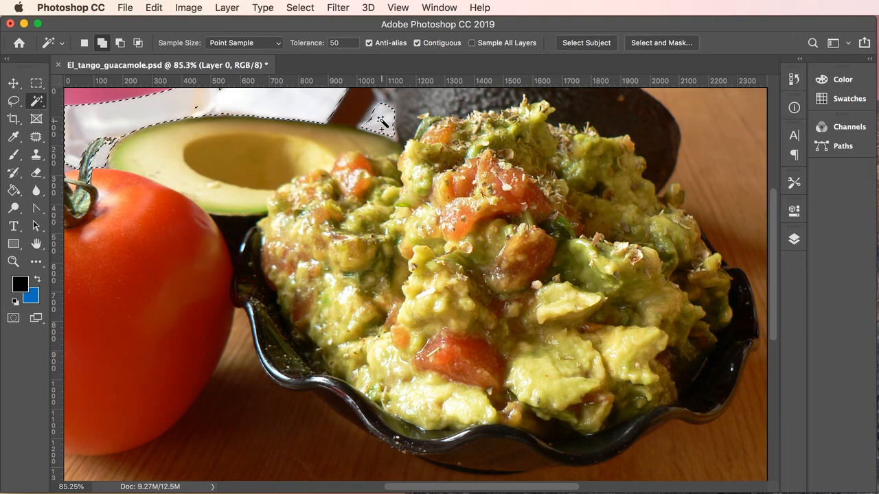
key(super+d)
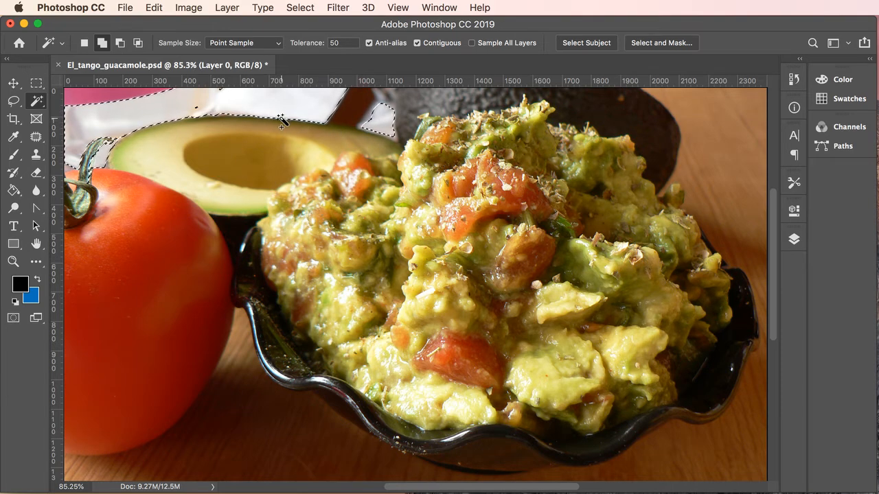
click(183, 139)
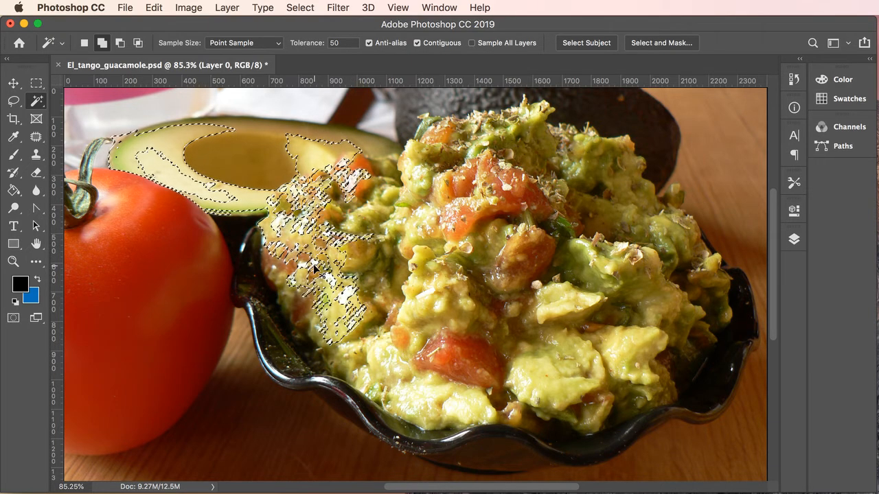
key(super+d)
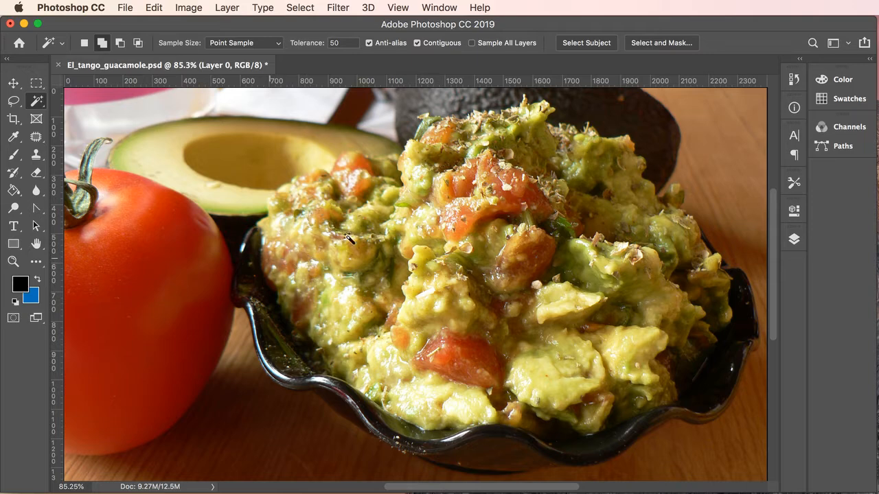
click(731, 137)
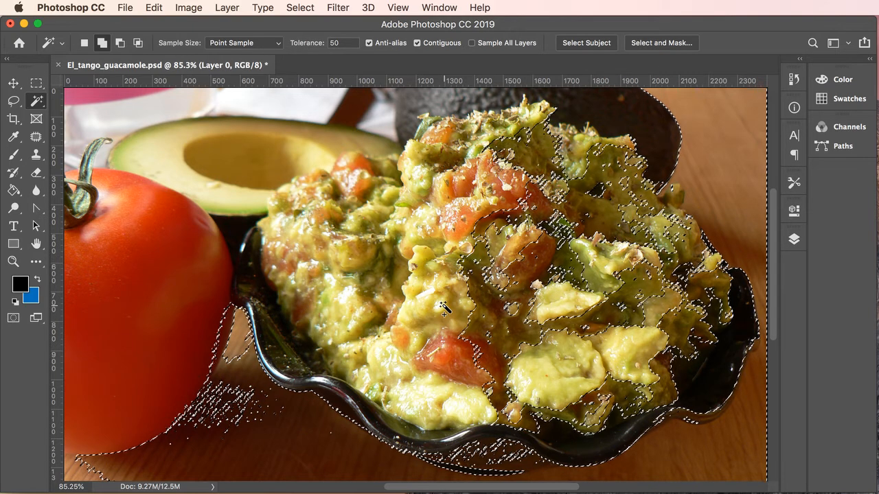
key(super+d)
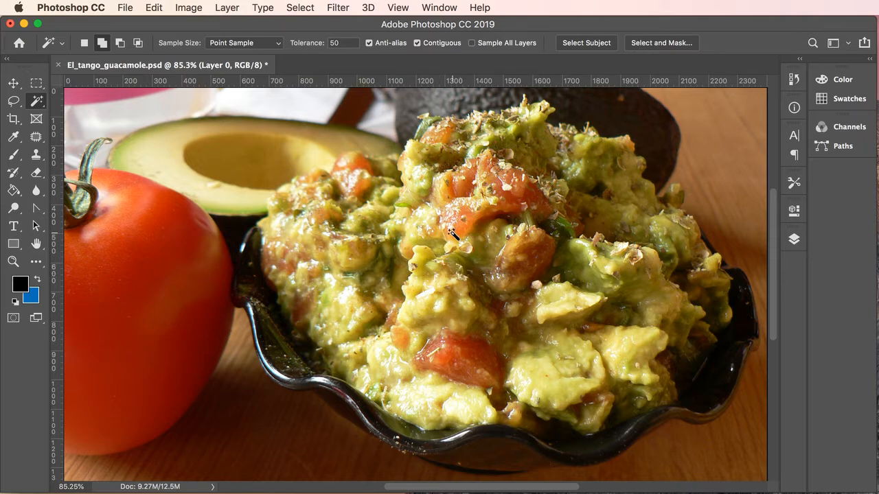
- Choose the Quick Selection Tool from the Magic Wand flyout
click(38, 102)
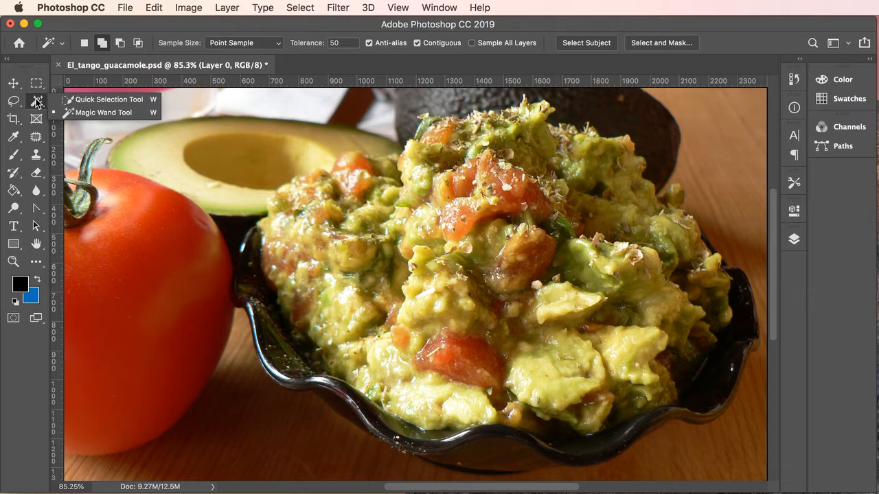
click(94, 98)
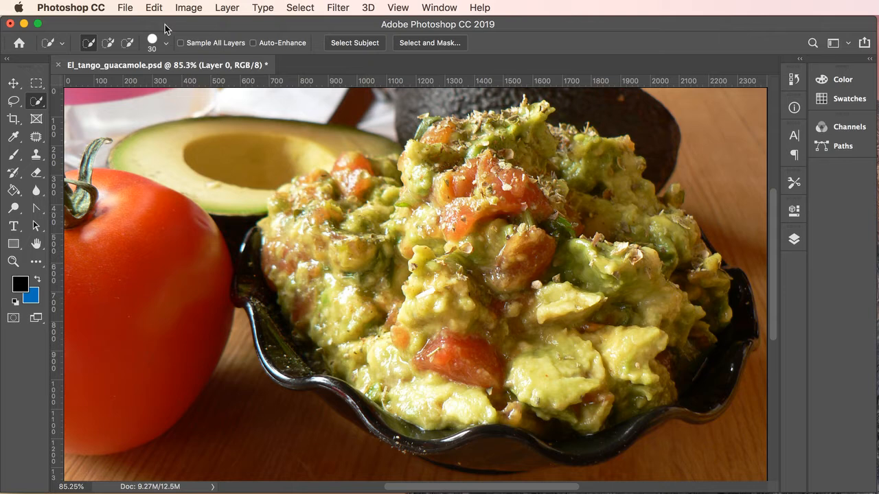
- Set the Quick Selection brush to 106 px, 80% hardness, 1% spacing, and paint across the guacamole
click(162, 46)
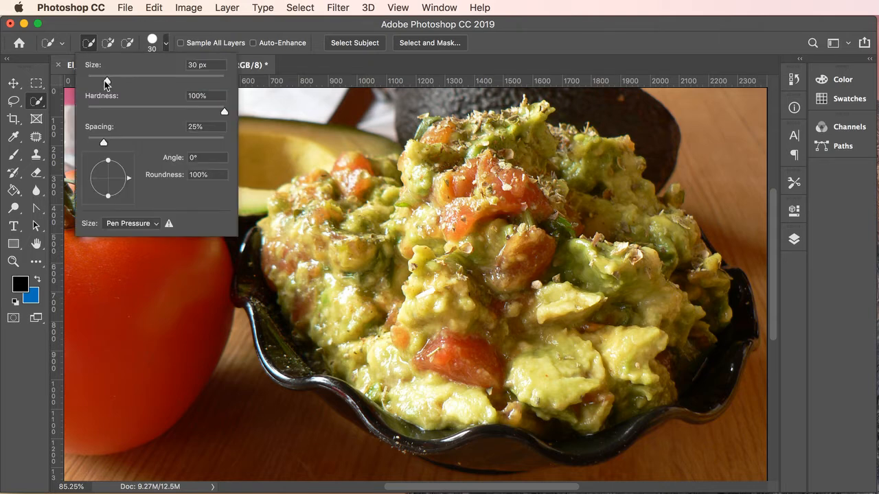
drag(107, 81, 139, 79)
drag(138, 80, 158, 80)
drag(227, 108, 200, 110)
drag(104, 142, 67, 143)
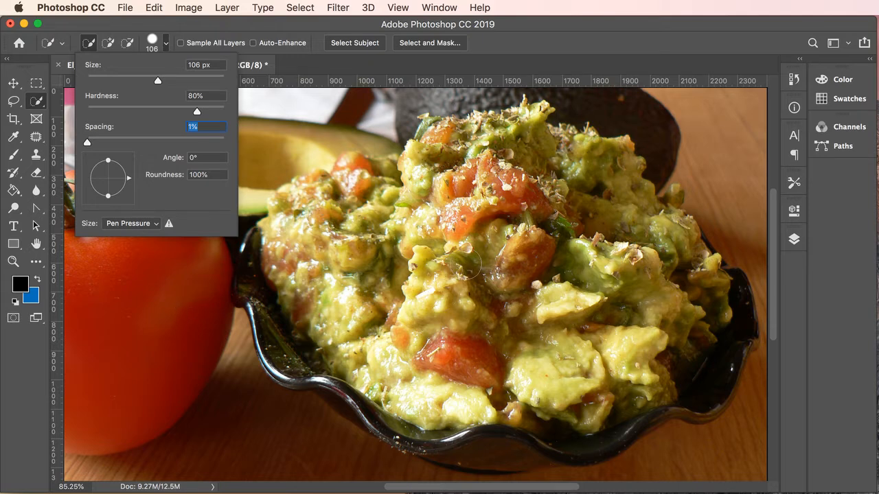
mouse_move(466, 265)
mouse_down()
mouse_move(428, 259)
mouse_move(422, 288)
mouse_move(474, 302)
mouse_move(508, 330)
mouse_move(570, 312)
mouse_move(604, 267)
mouse_move(596, 234)
mouse_move(559, 202)
mouse_move(494, 180)
mouse_move(443, 186)
mouse_move(396, 221)
mouse_move(374, 272)
mouse_move(322, 281)
mouse_move(333, 312)
mouse_move(396, 370)
mouse_move(508, 401)
mouse_move(659, 309)
mouse_move(666, 295)
mouse_move(645, 247)
mouse_move(584, 199)
mouse_move(570, 137)
mouse_move(522, 144)
mouse_move(508, 185)
mouse_move(480, 161)
mouse_move(439, 151)
mouse_move(449, 180)
mouse_up()
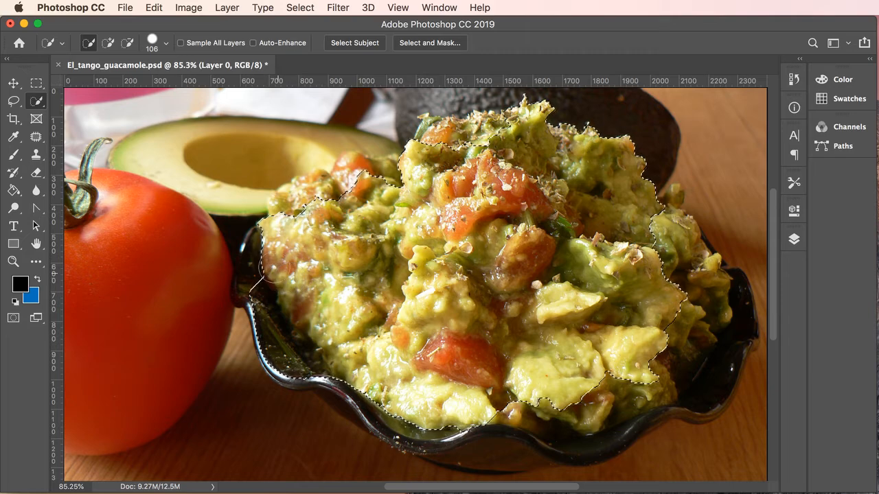
- Shrink the brush to 63 px and add the bowl's bottom rim and right side
key(shift)
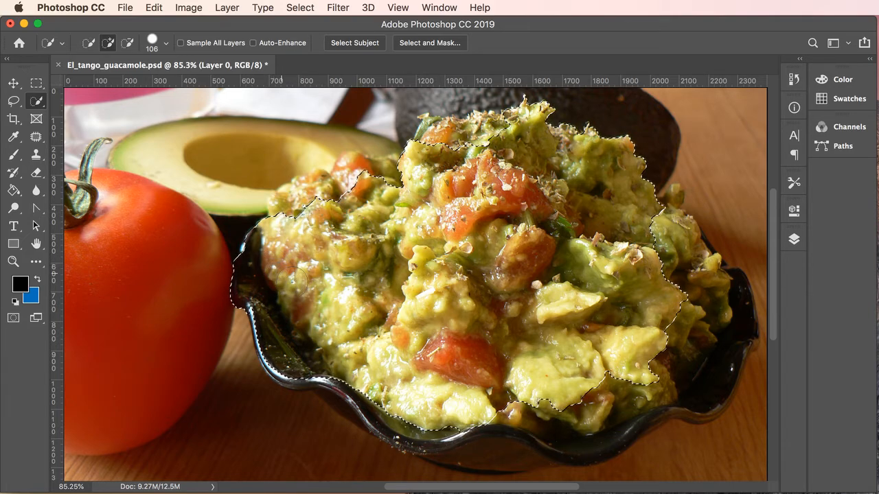
click(167, 45)
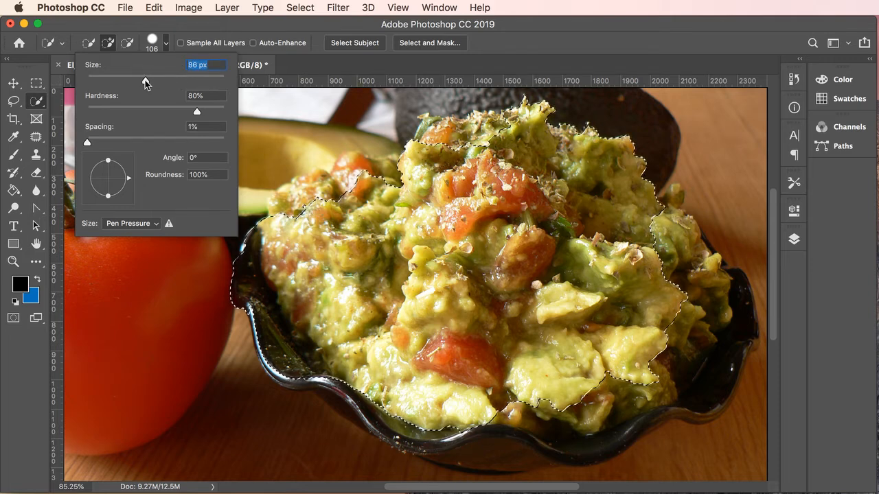
drag(137, 81, 130, 81)
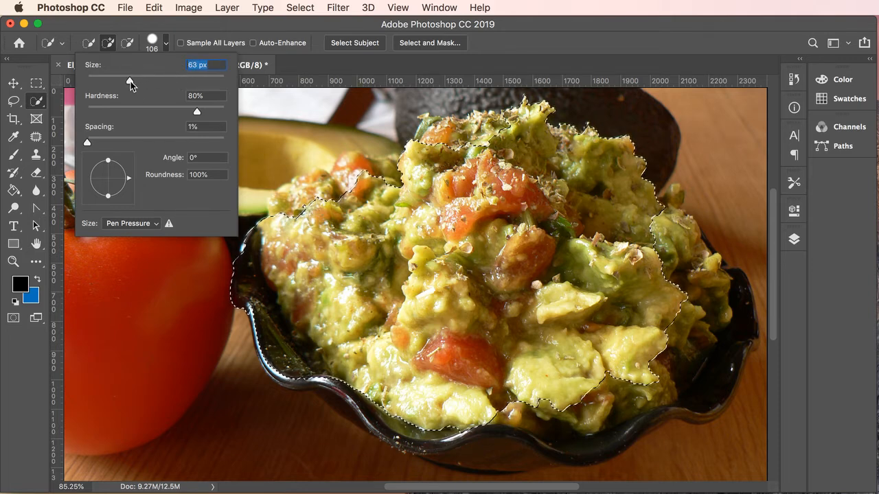
click(198, 112)
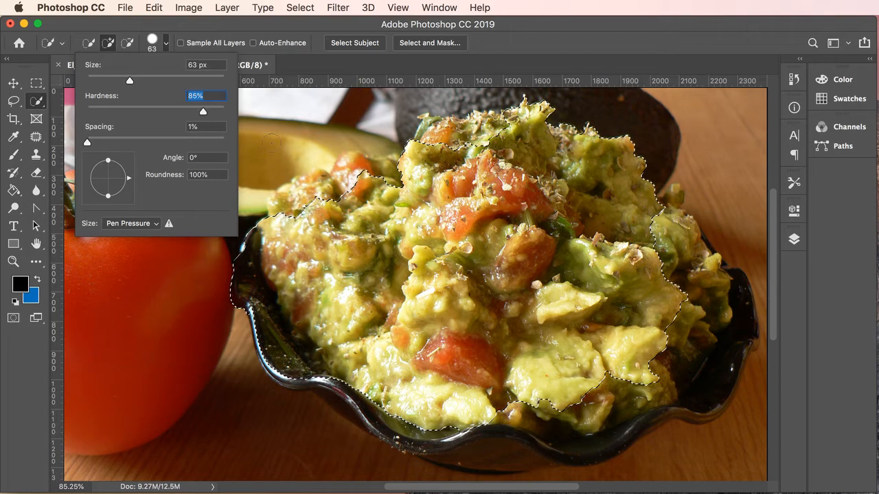
key(Return)
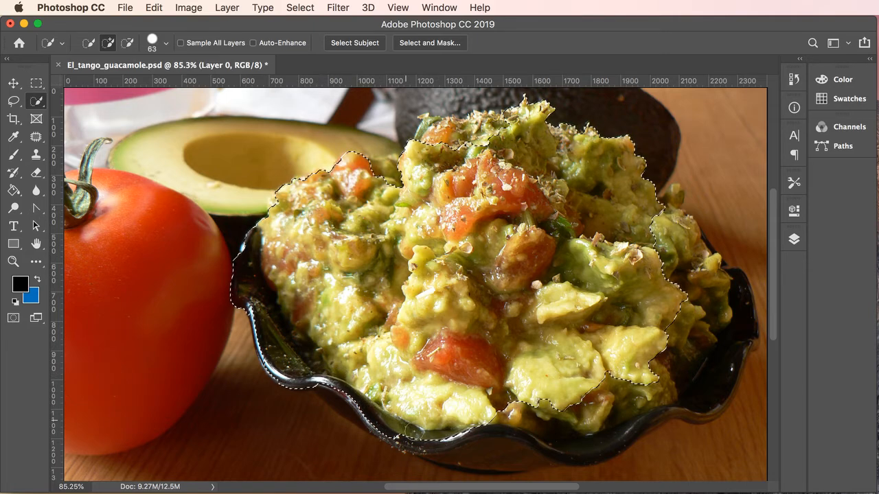
mouse_move(428, 438)
mouse_down()
mouse_move(498, 450)
mouse_move(546, 443)
mouse_move(549, 425)
mouse_up()
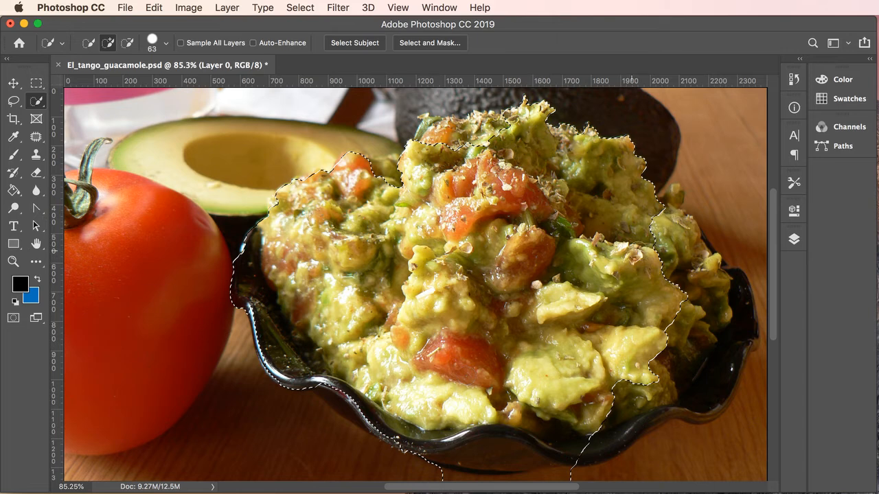
drag(632, 251, 667, 251)
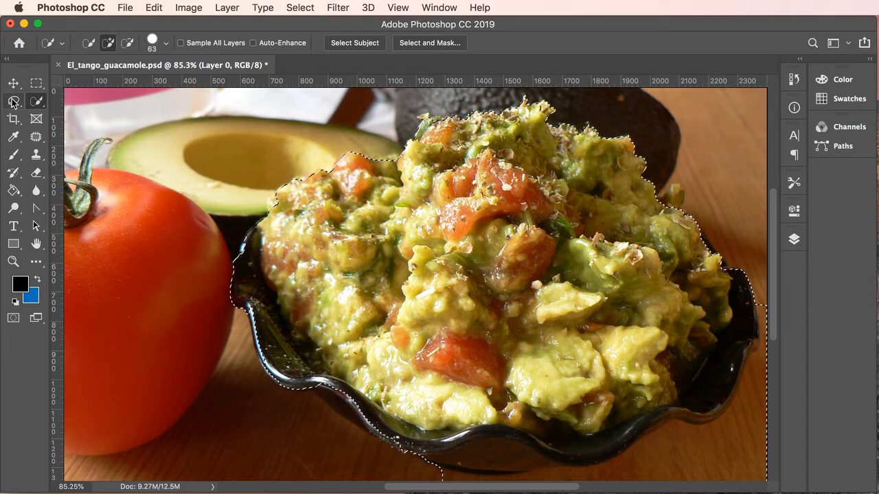
- Make the brush 26 px in Subtract mode, undo a stray colour inversion, and zoom out
click(165, 46)
drag(130, 82, 105, 81)
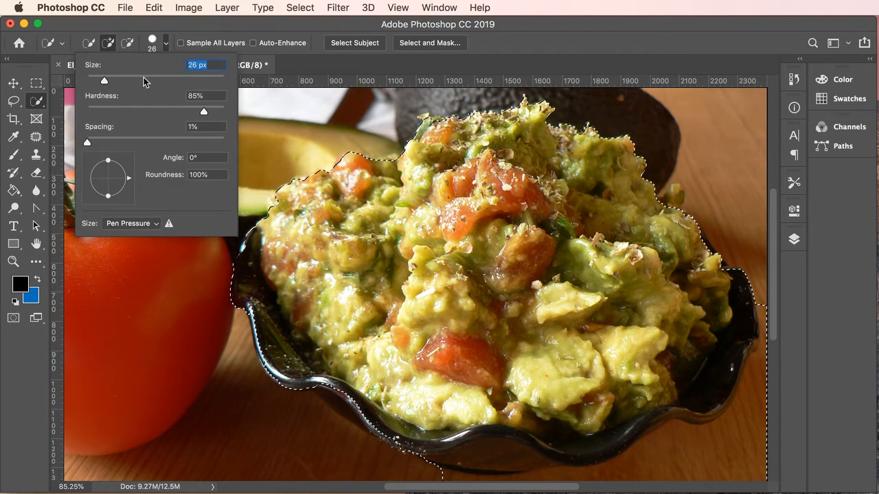
click(129, 43)
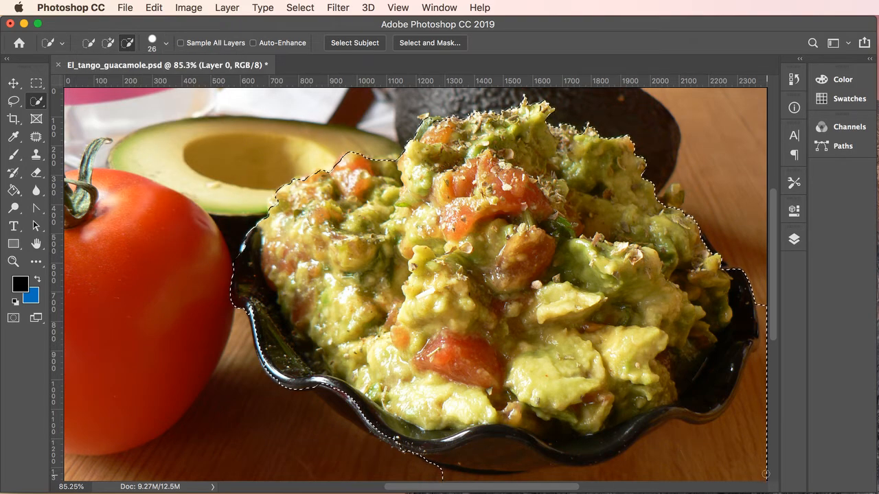
key(super+i)
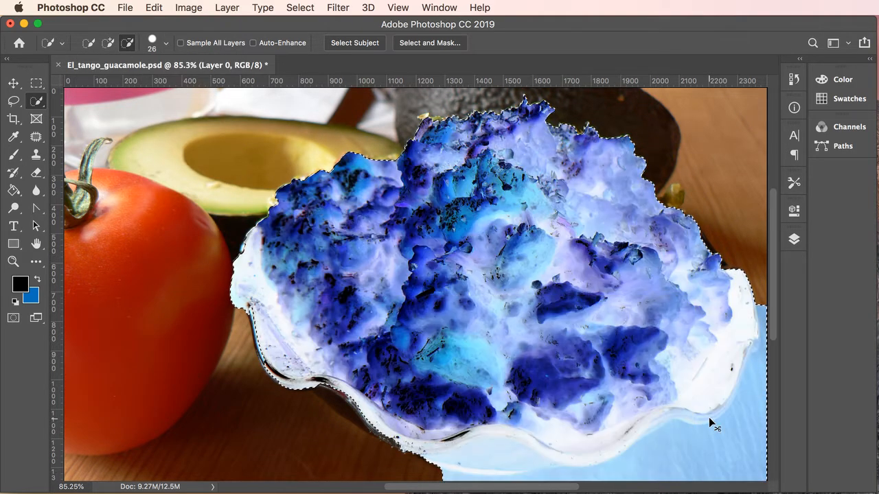
key(super+z)
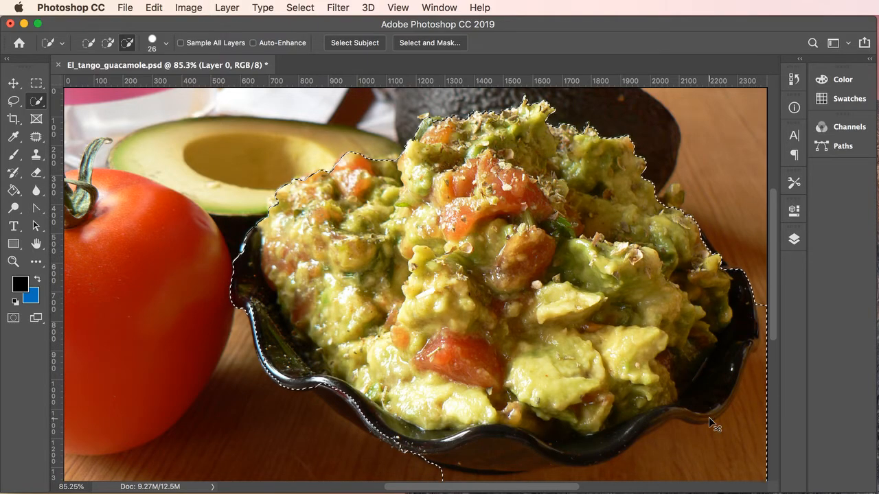
key(super+minus)
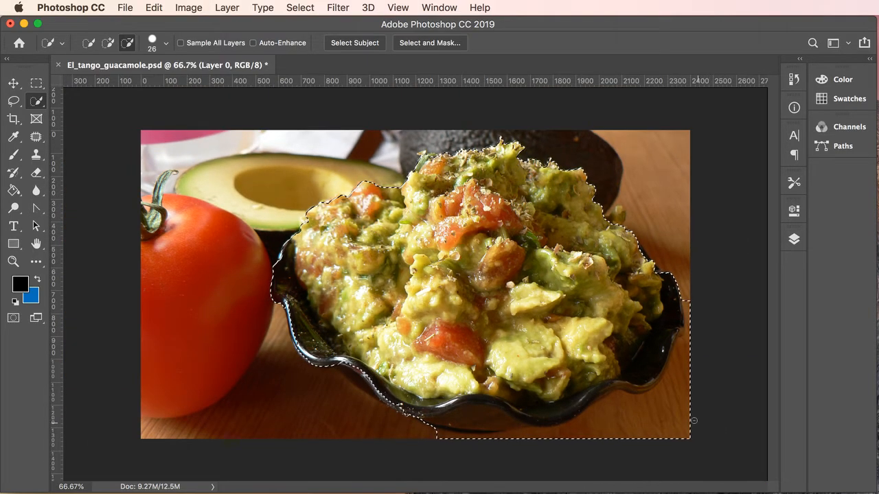
- Brush table areas off the selection's lower right, then add back the bowl's front edge
mouse_move(682, 418)
mouse_down()
mouse_move(653, 403)
mouse_move(627, 405)
mouse_move(582, 425)
mouse_up()
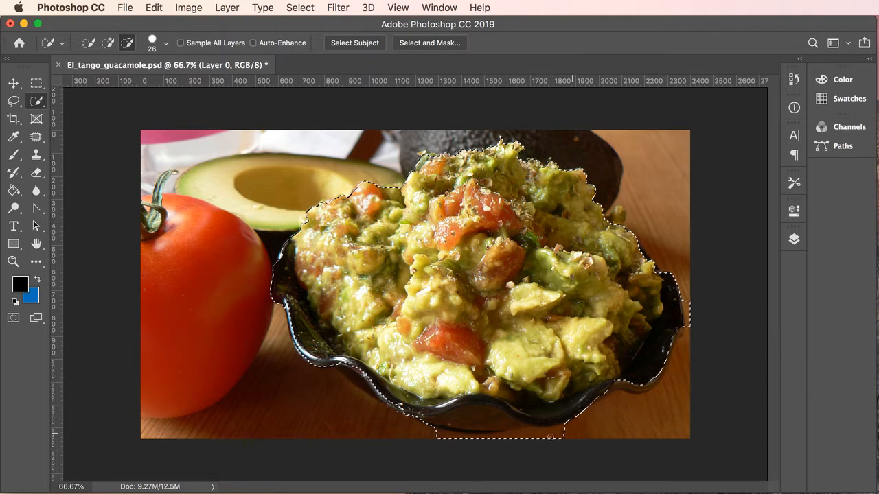
drag(469, 439, 428, 436)
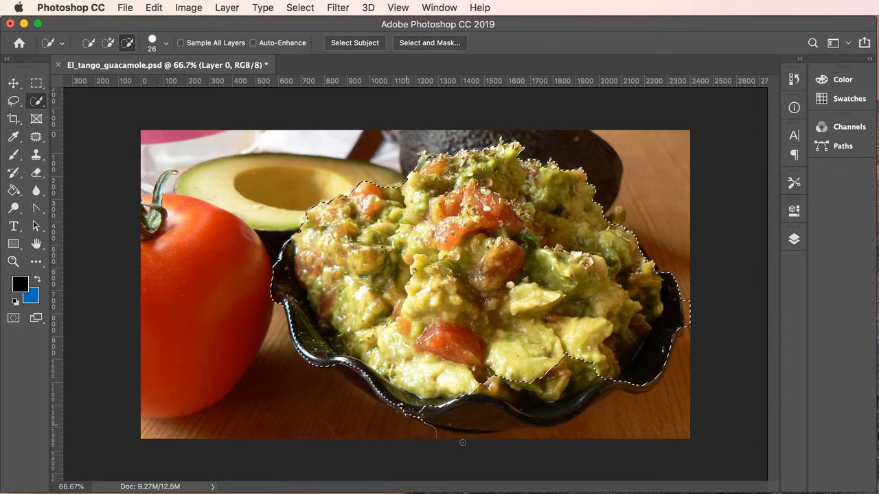
click(108, 43)
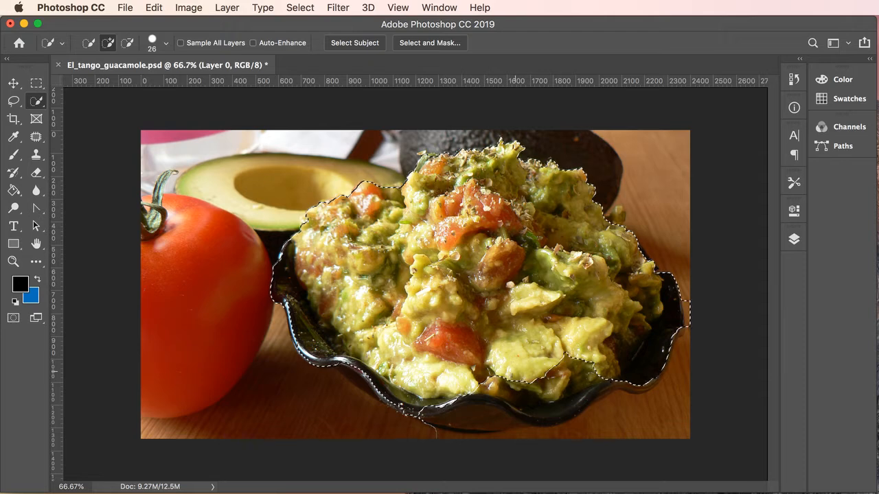
drag(568, 394, 583, 385)
drag(565, 408, 518, 396)
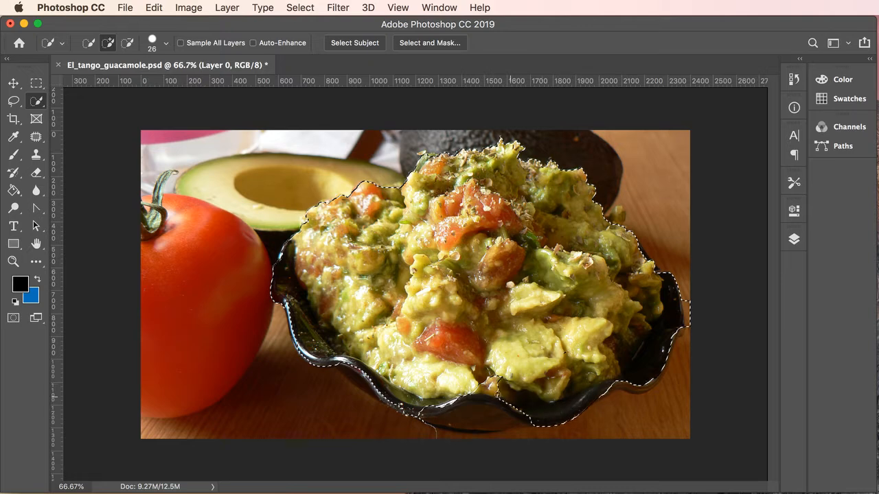
drag(425, 406, 423, 410)
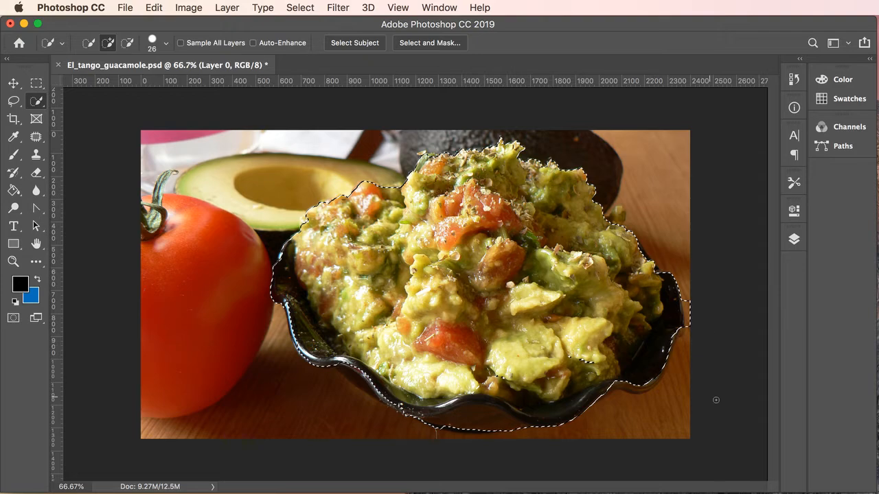
click(692, 339)
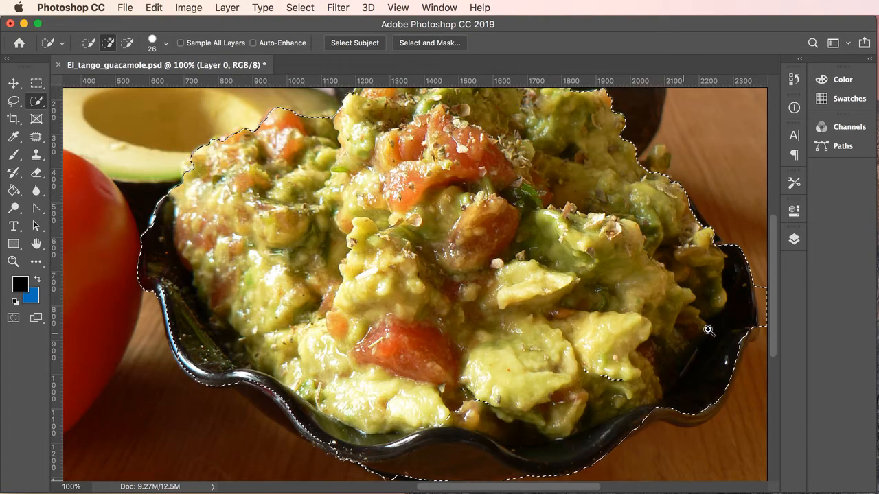
- Zoom to the right rim and set the Polygonal Lasso Tool to Subtract from selection
click(752, 335)
drag(729, 338, 489, 339)
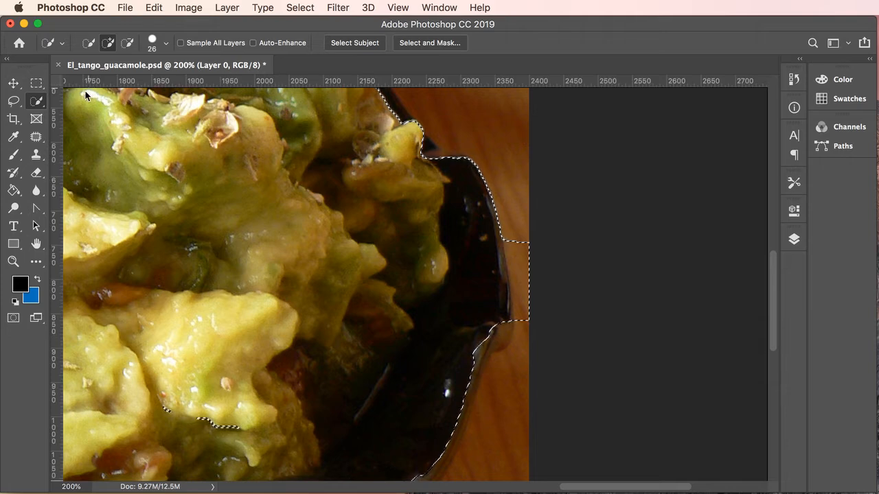
click(14, 102)
click(14, 103)
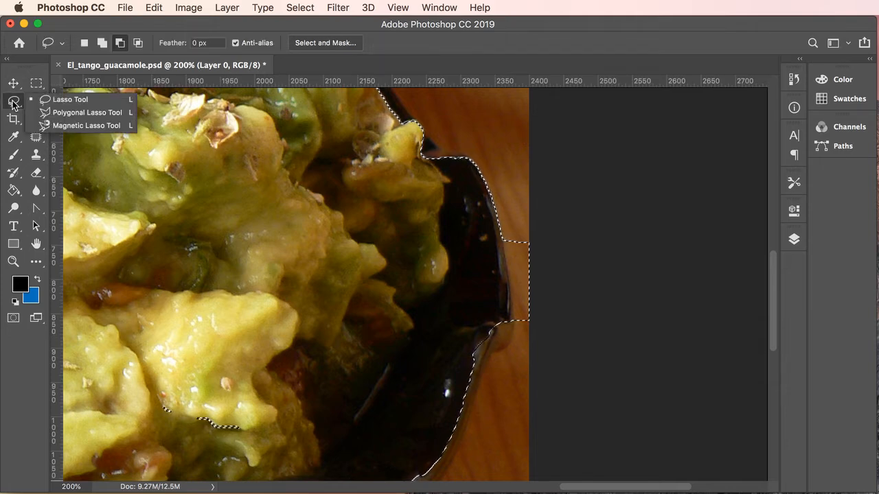
click(79, 112)
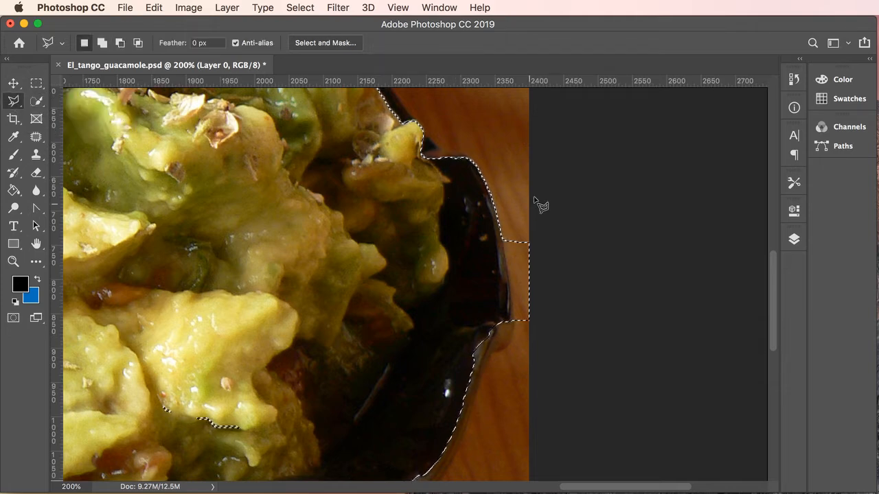
click(121, 44)
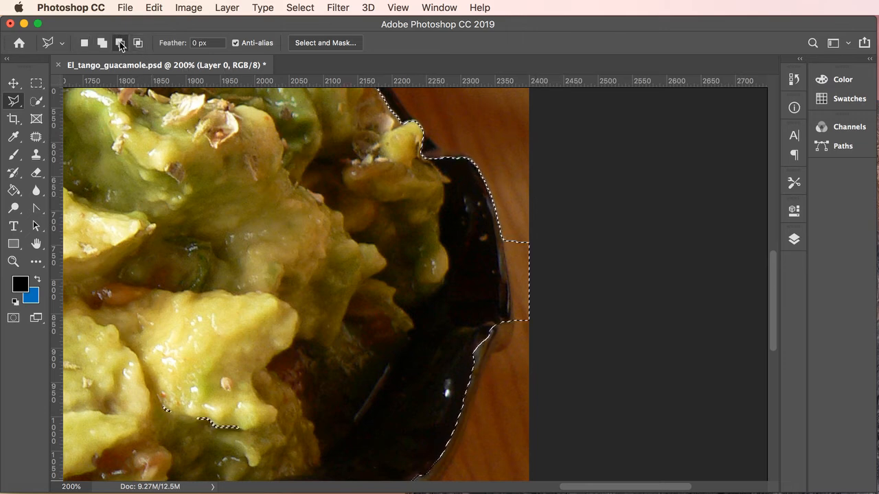
- Outline the table strip beside the right rim to cut it from the selection
click(520, 207)
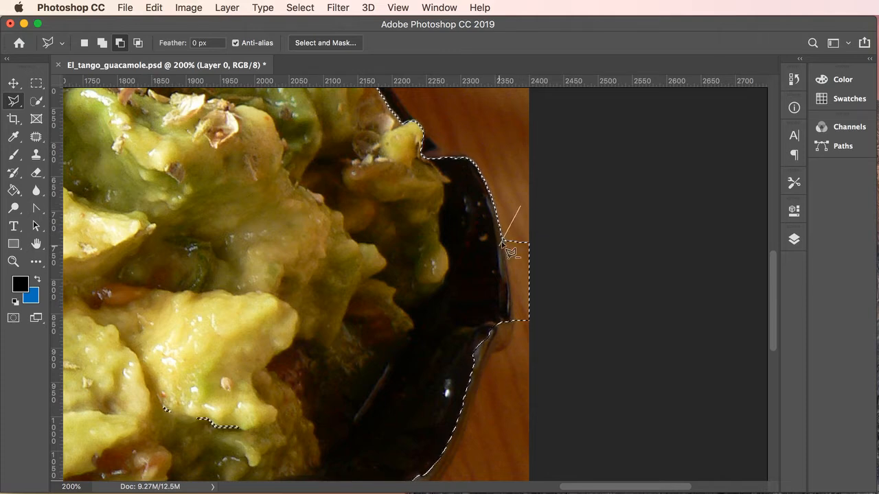
click(508, 292)
click(509, 326)
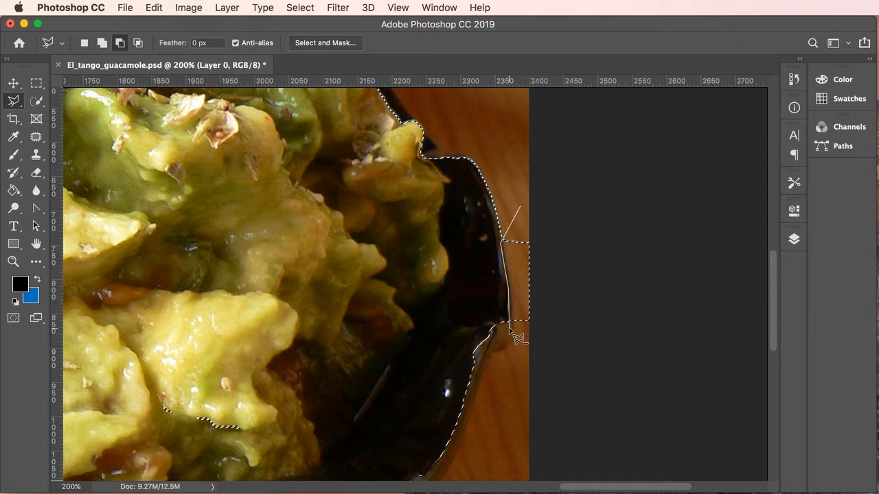
click(554, 344)
click(573, 275)
double_click(546, 221)
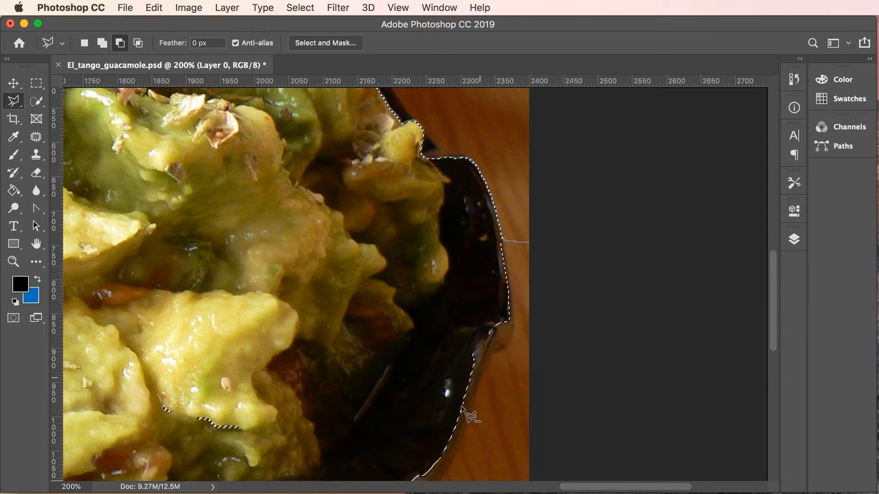
drag(487, 418, 467, 327)
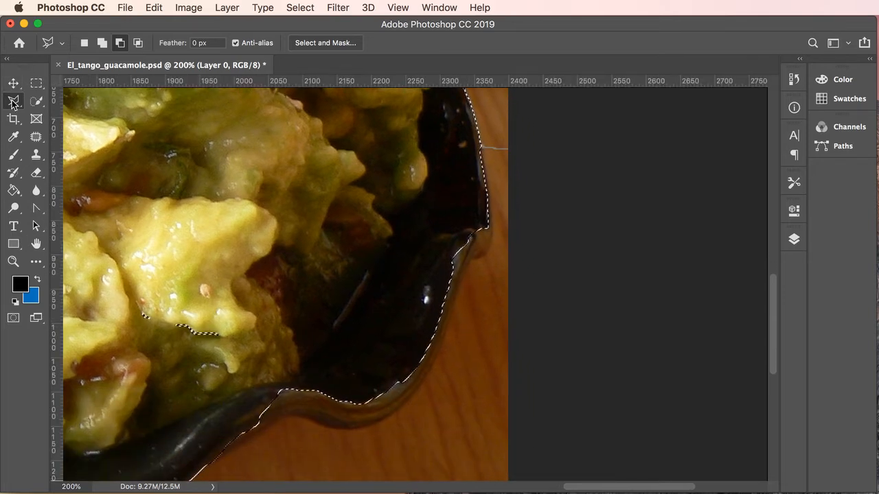
- With the Polygonal Lasso in Add mode, outline the bowl's right and lower rim to refine the selection there
drag(12, 103, 83, 114)
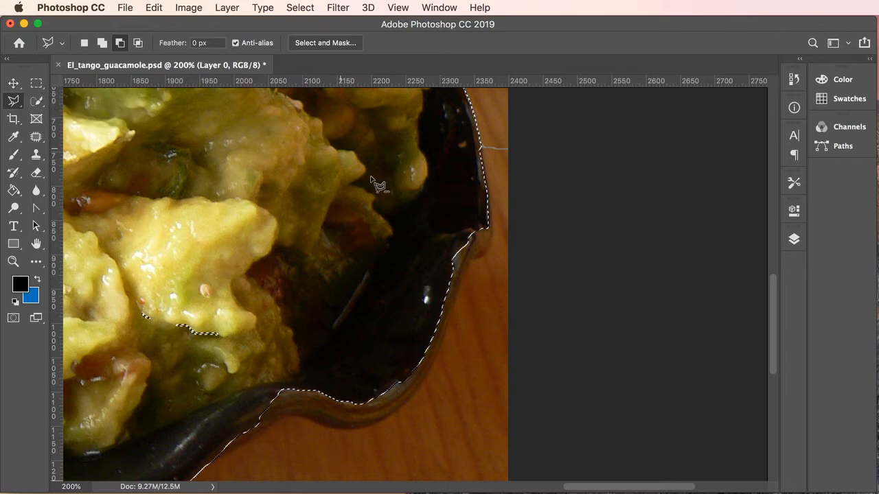
click(103, 43)
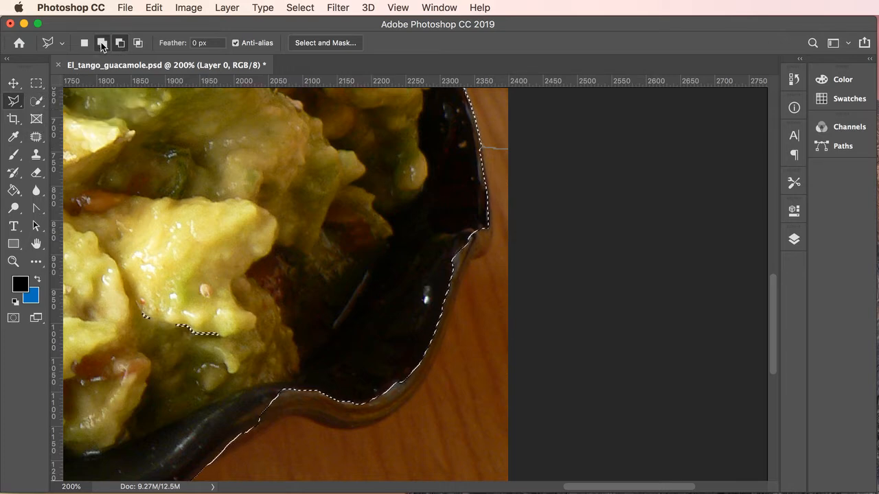
click(454, 197)
click(486, 227)
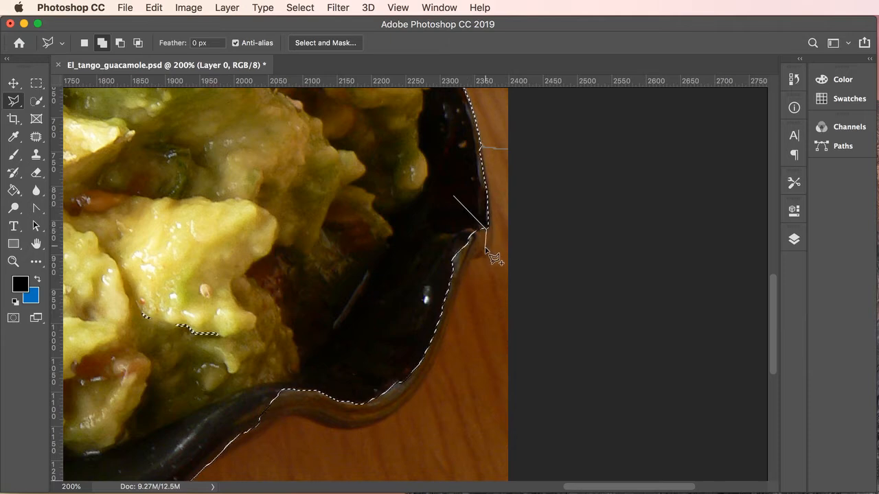
click(486, 246)
click(462, 260)
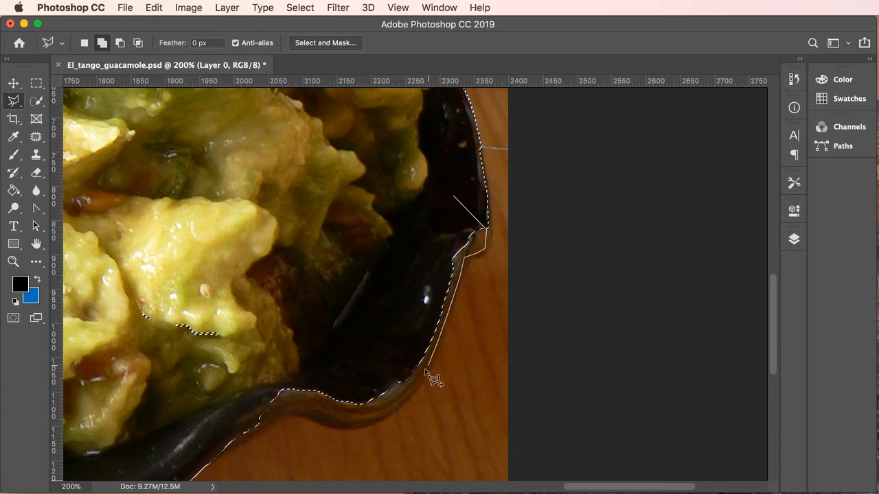
click(379, 416)
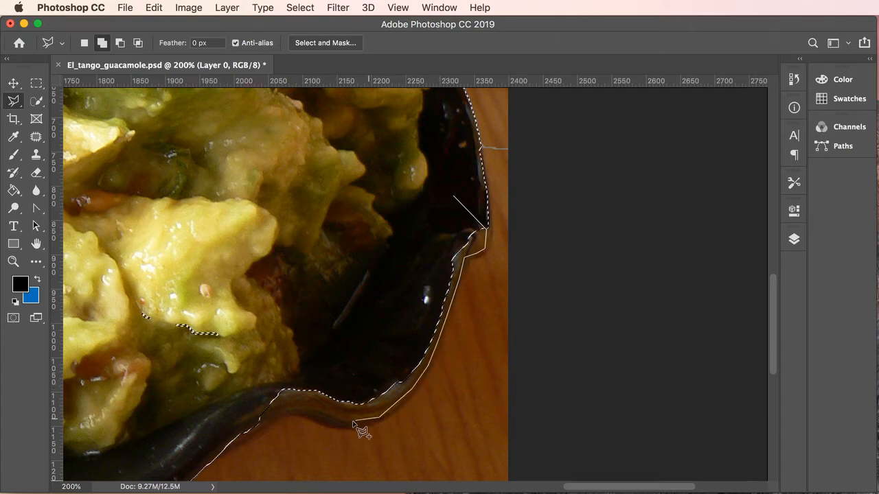
click(339, 426)
click(277, 409)
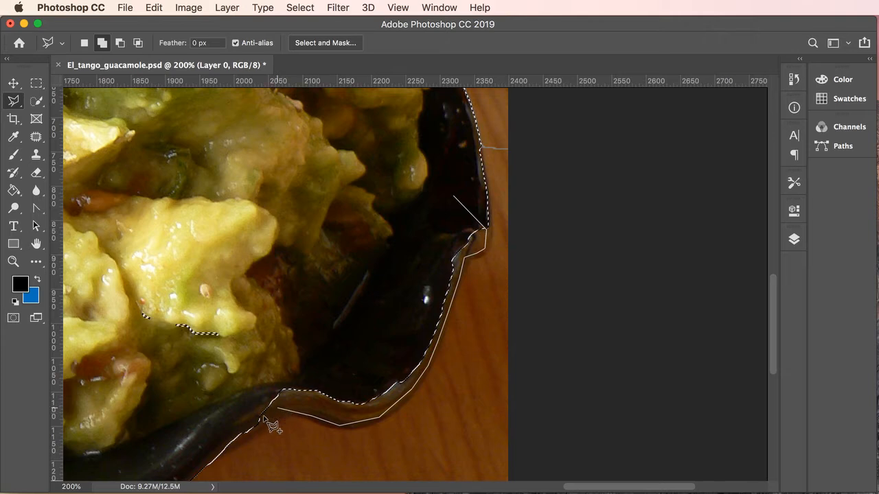
click(255, 425)
click(201, 385)
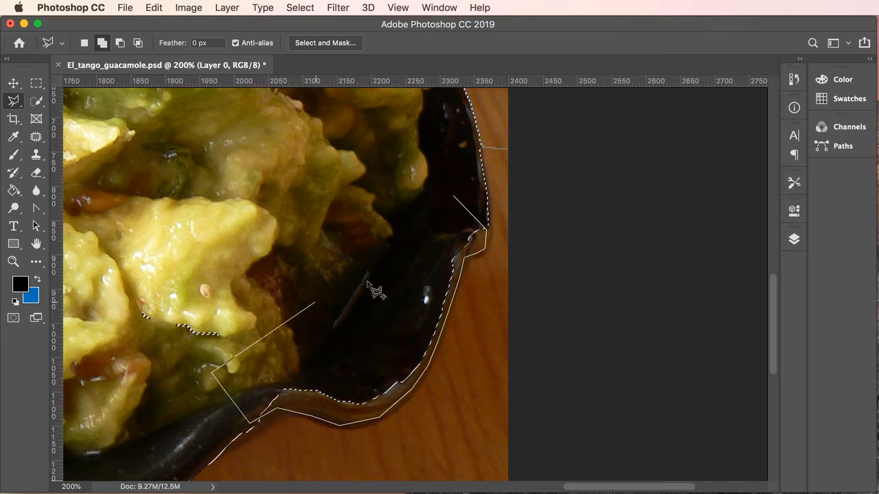
double_click(414, 243)
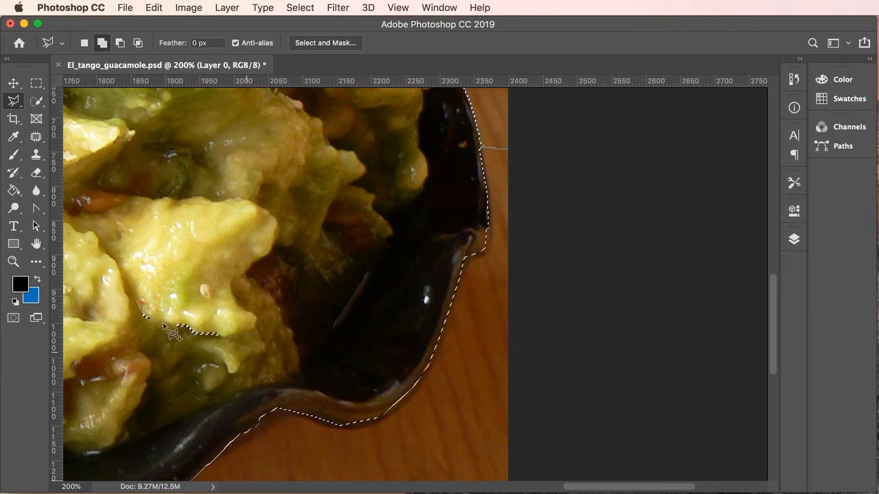
- Add the missed patch of guacamole inside the bowl to the selection
click(140, 289)
click(242, 300)
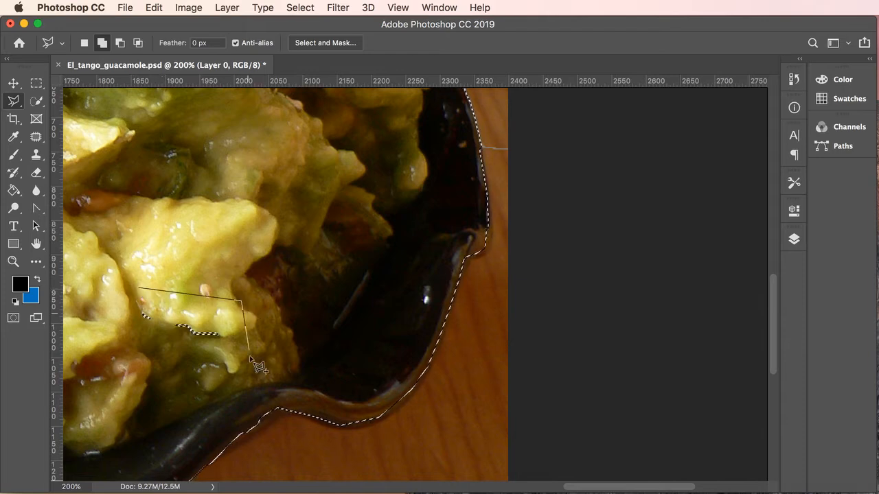
click(246, 369)
click(163, 380)
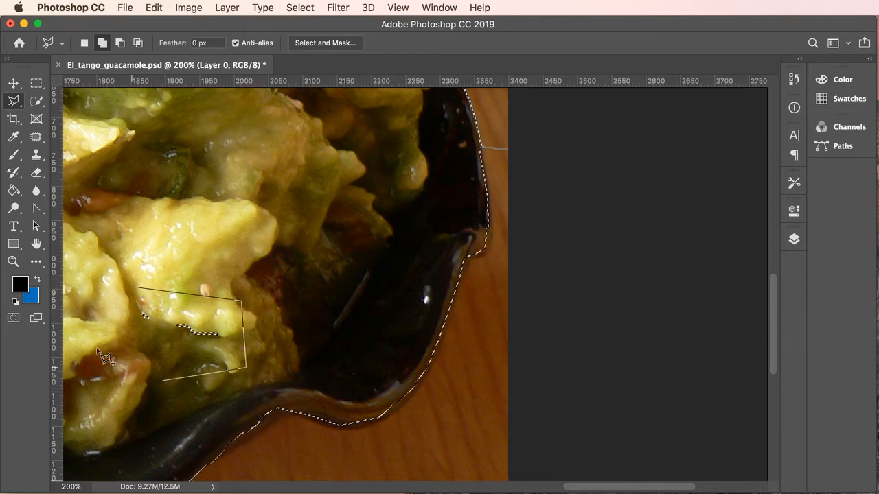
click(133, 289)
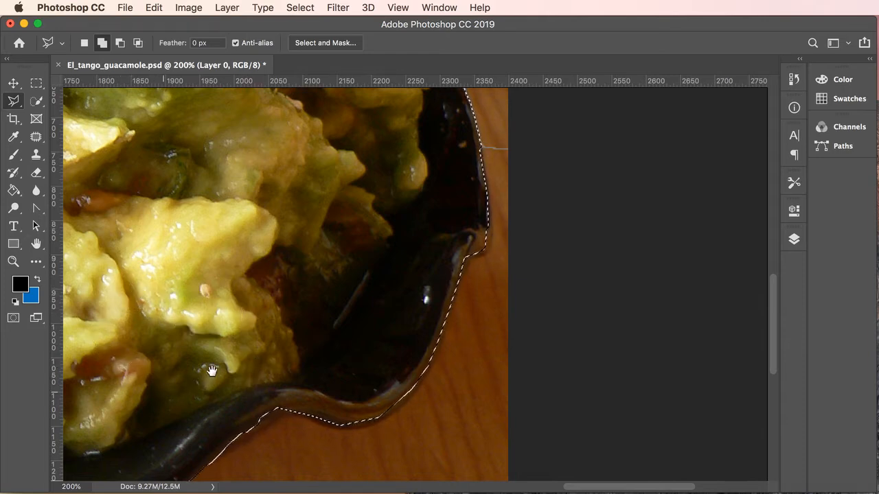
- Pan the 200% view down and along the bowl's lower rim to inspect the selection edge
drag(212, 370, 363, 253)
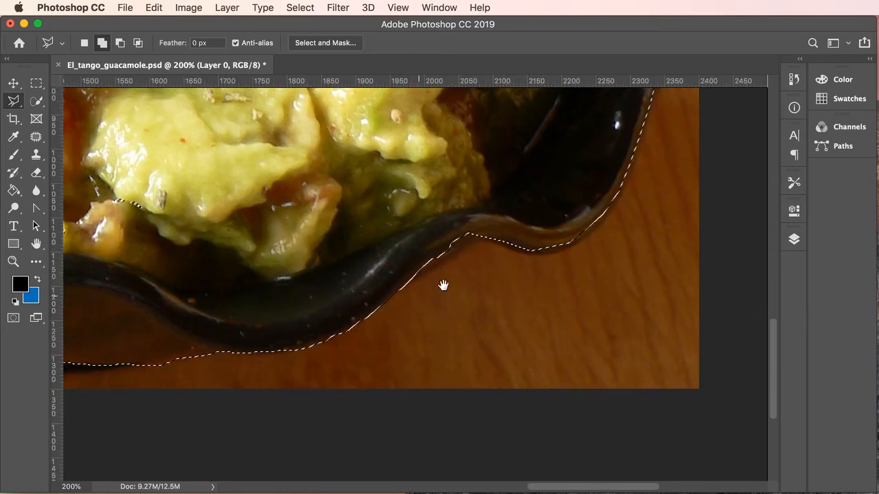
drag(195, 353, 443, 285)
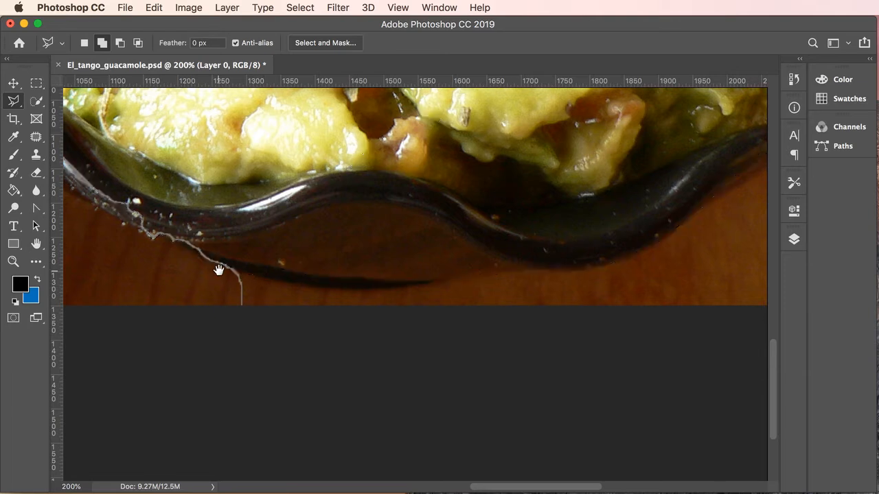
drag(263, 287, 604, 305)
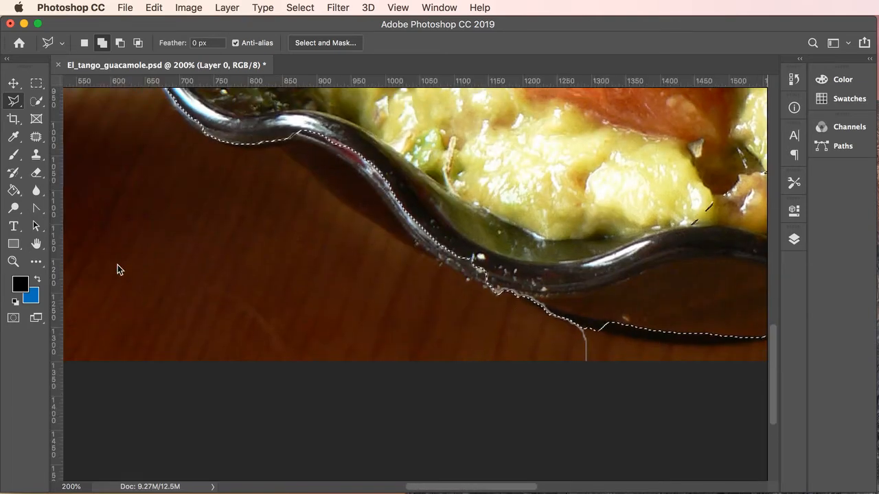
scroll(521, 310, right, 5)
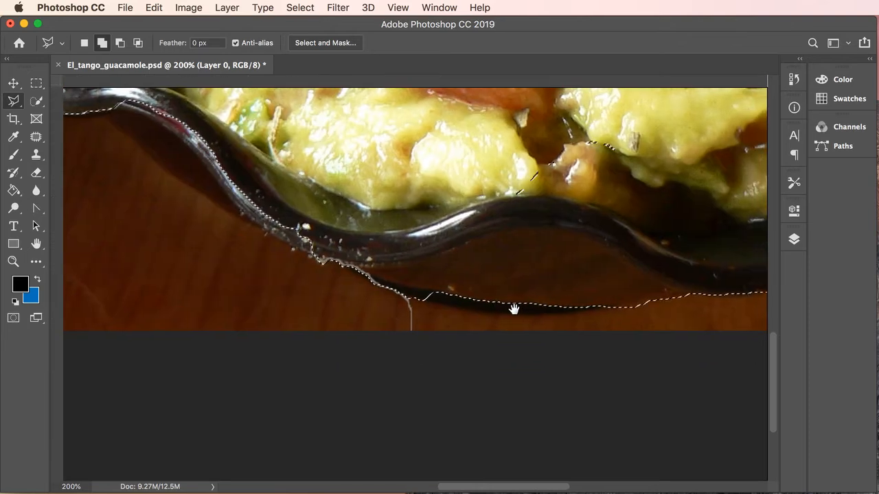
drag(519, 309, 637, 333)
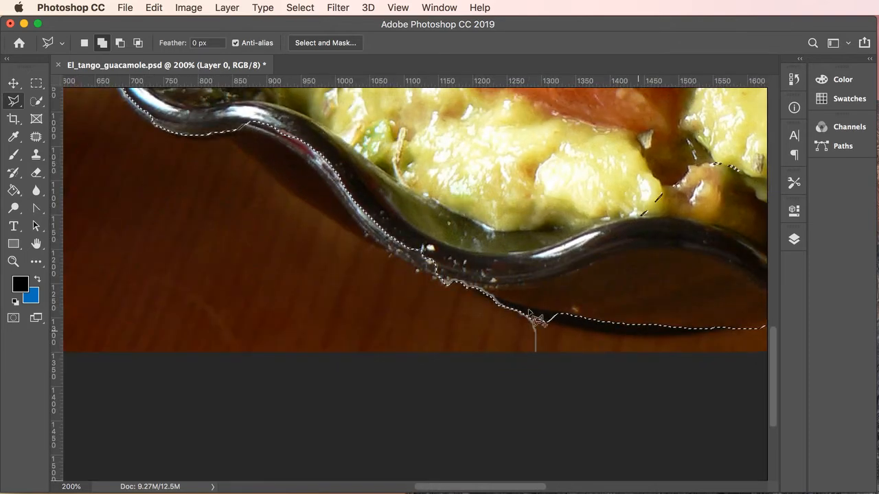
- With the freehand Lasso, add a strip along the rim, then subtract the stray area off the lower edge
click(13, 103)
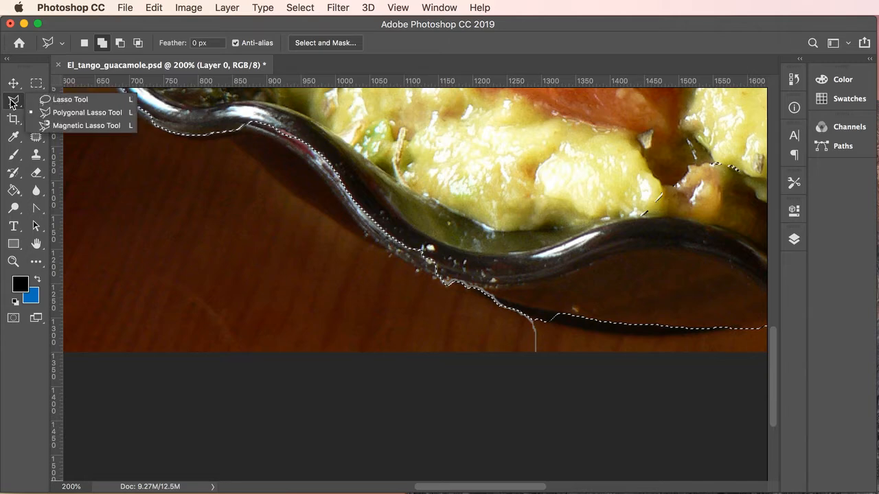
click(66, 98)
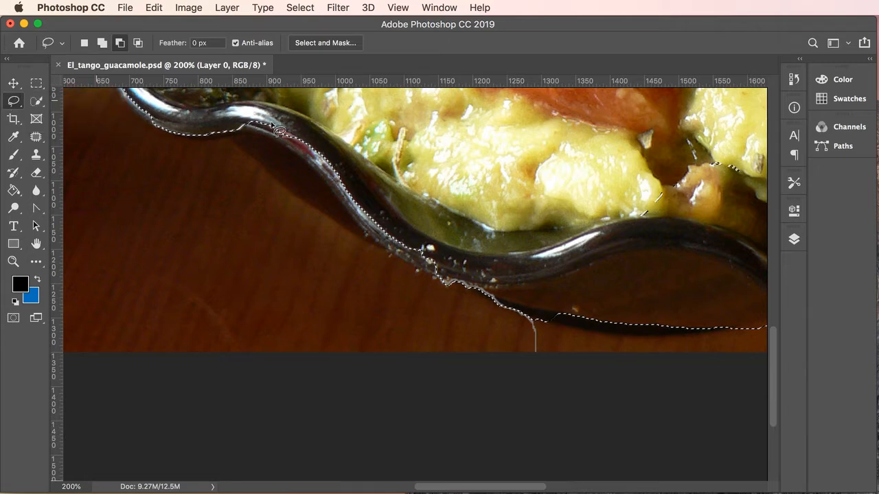
click(102, 42)
mouse_move(239, 109)
mouse_down()
mouse_move(327, 173)
mouse_move(398, 253)
mouse_move(436, 273)
mouse_move(551, 321)
mouse_move(697, 330)
mouse_move(678, 295)
mouse_move(511, 204)
mouse_move(386, 153)
mouse_up()
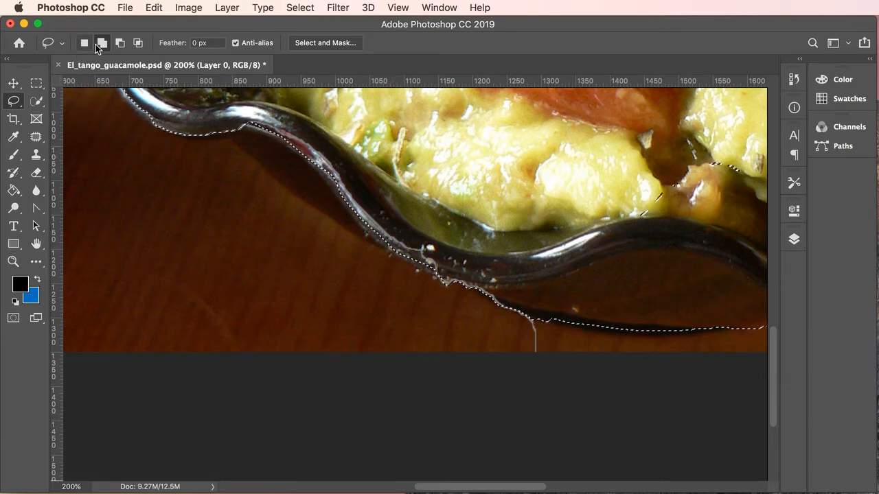
click(119, 43)
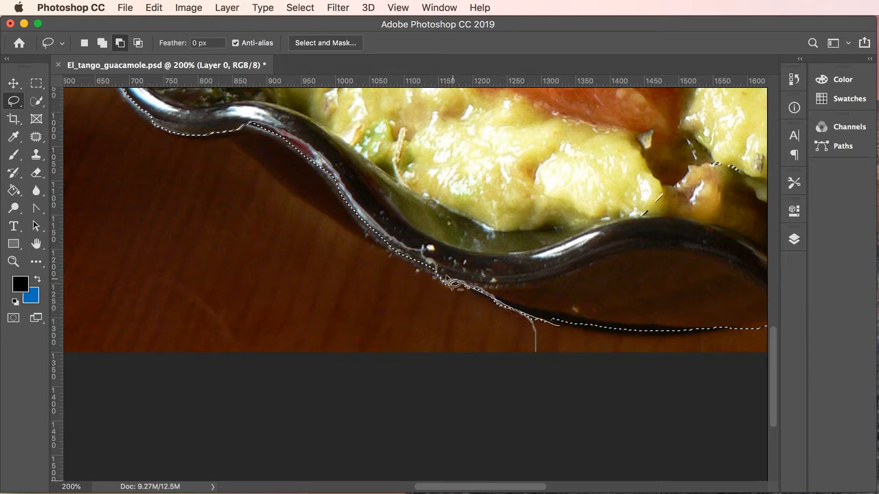
mouse_move(446, 278)
mouse_down()
mouse_move(424, 268)
mouse_move(398, 277)
mouse_move(467, 314)
mouse_move(559, 341)
mouse_up()
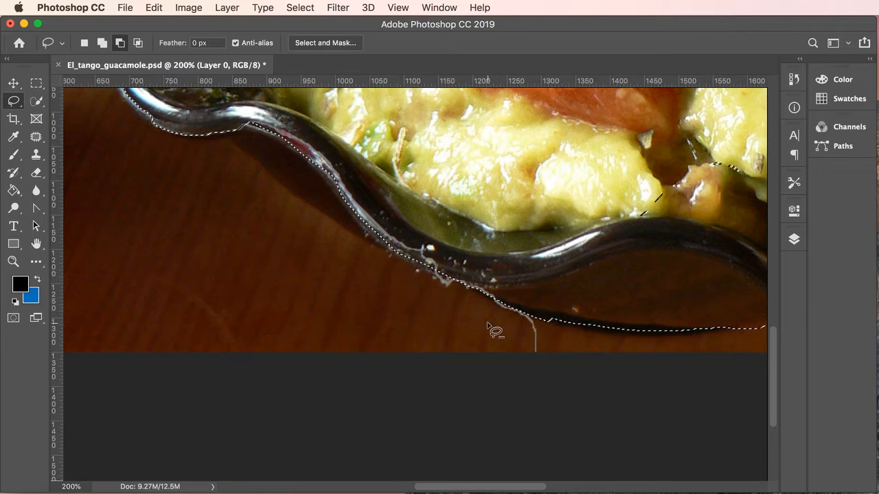
- Zoom out to 66.7% to see the whole photo and open the Select menu
key(super+minus)
key(super+minus)
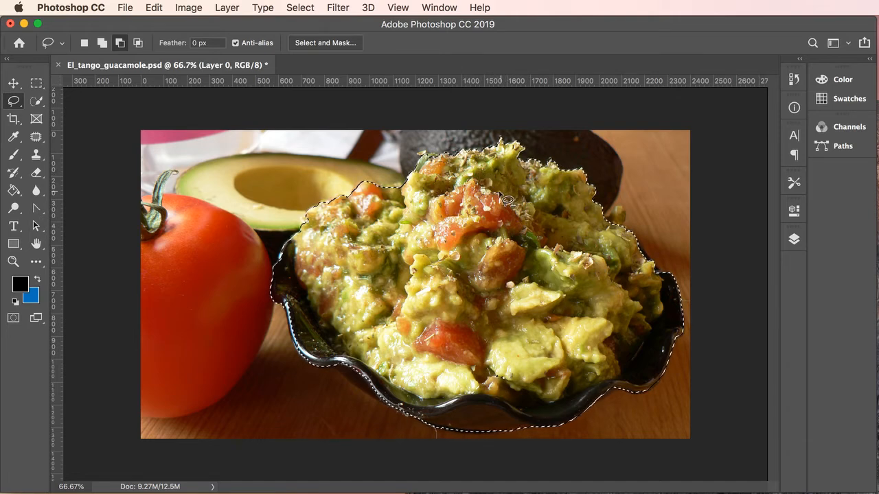
click(300, 8)
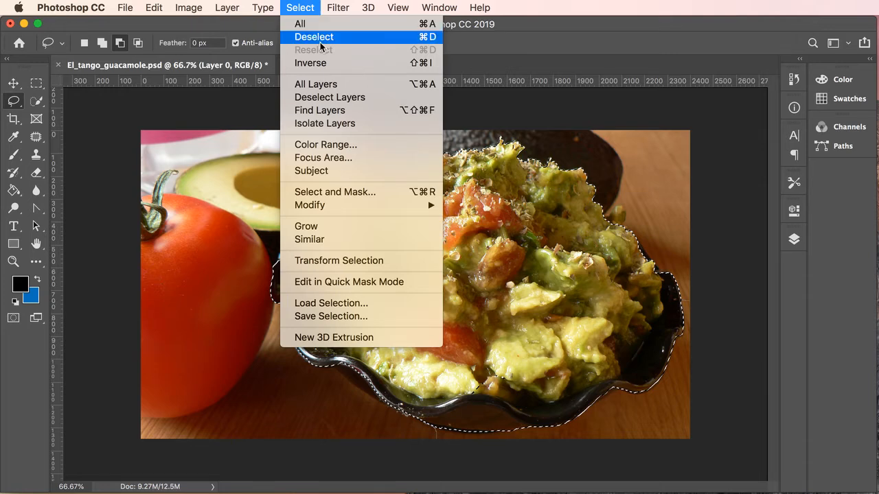
- Save the bowl selection as a channel named 'mask try 01', then deselect
click(350, 319)
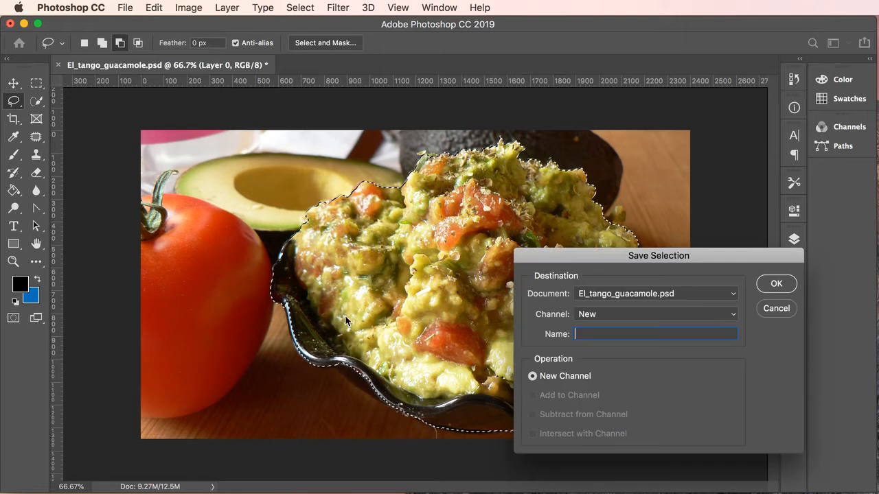
drag(627, 261, 588, 240)
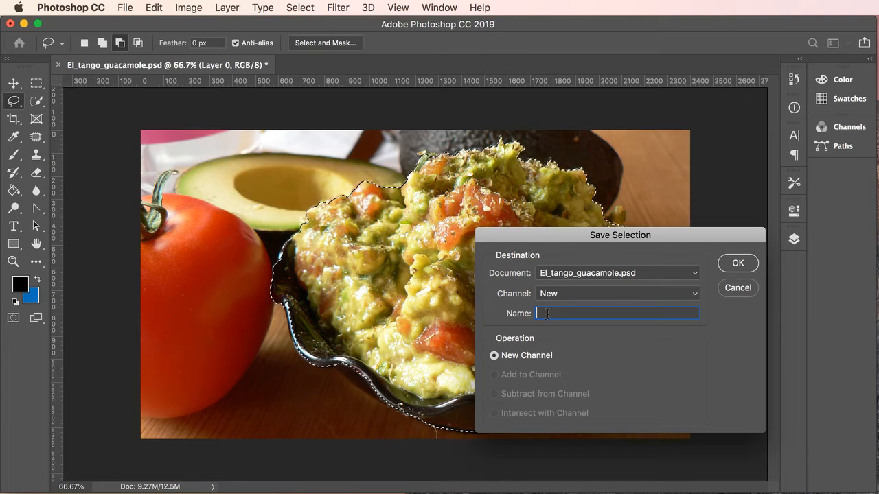
text(mas)
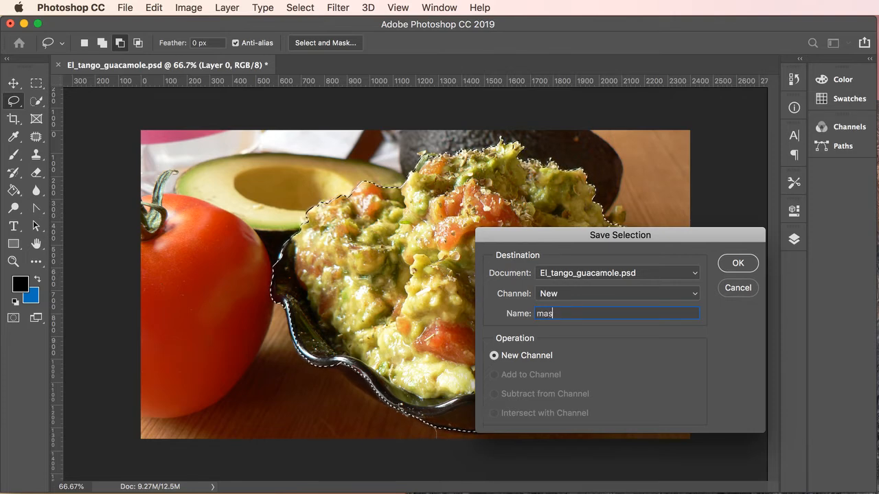
text(k try 01)
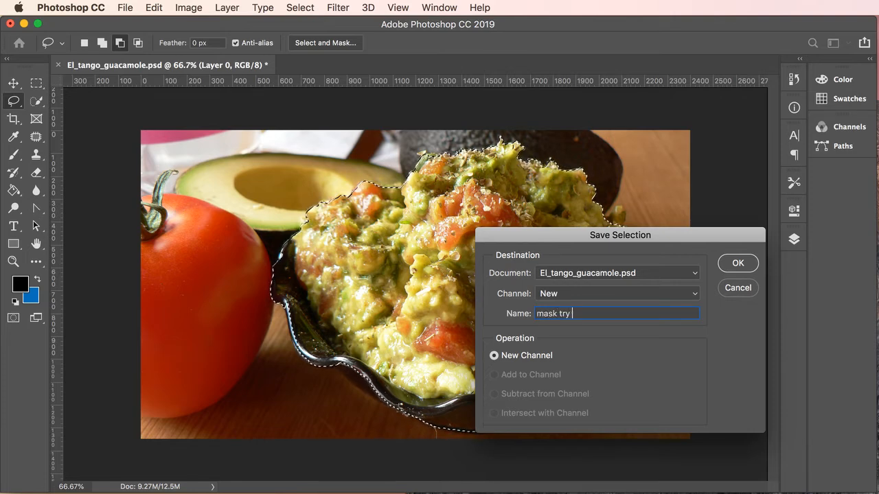
click(754, 267)
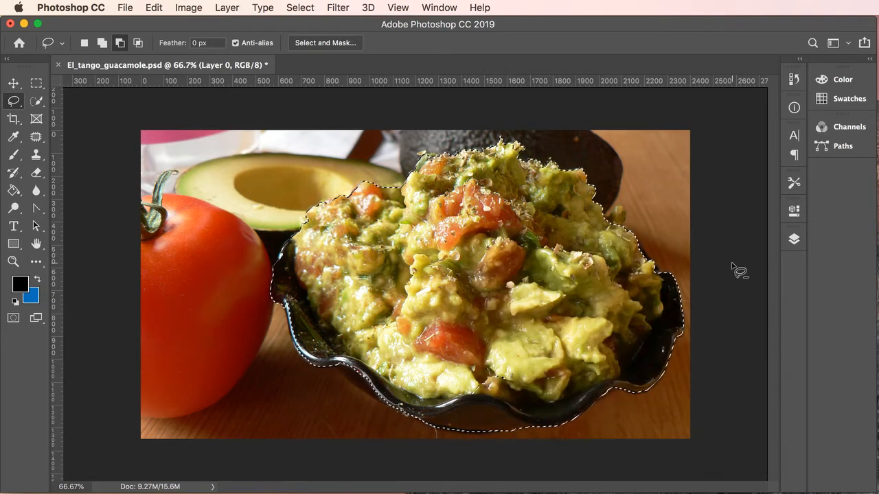
key(super+d)
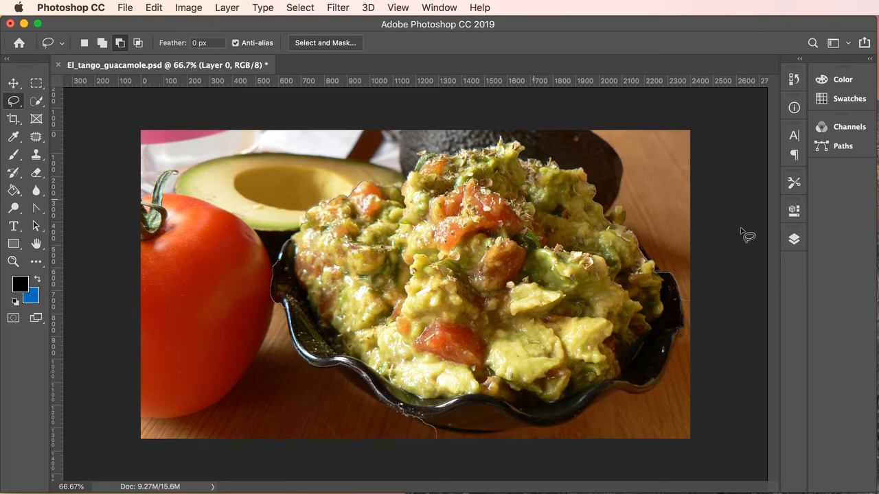
- Preview the 'mask try 01' channel in Channels, return to RGB, and load it as the selection
click(794, 239)
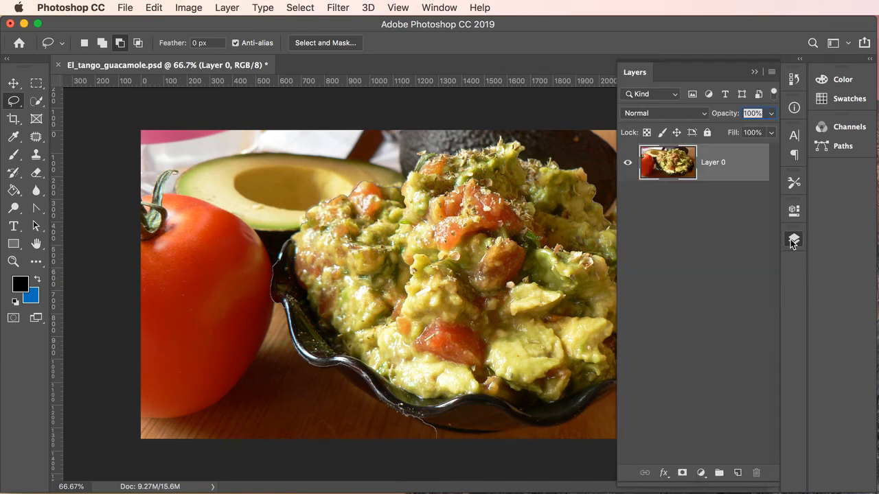
click(754, 72)
click(843, 127)
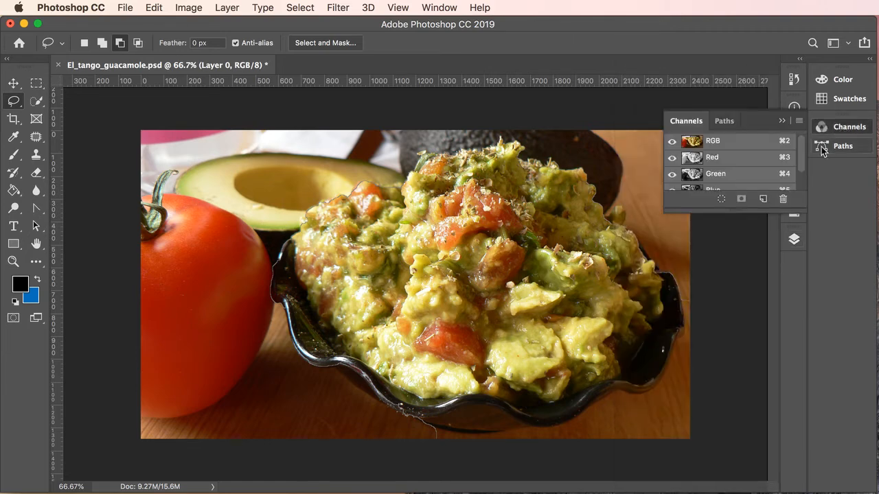
drag(736, 212, 739, 336)
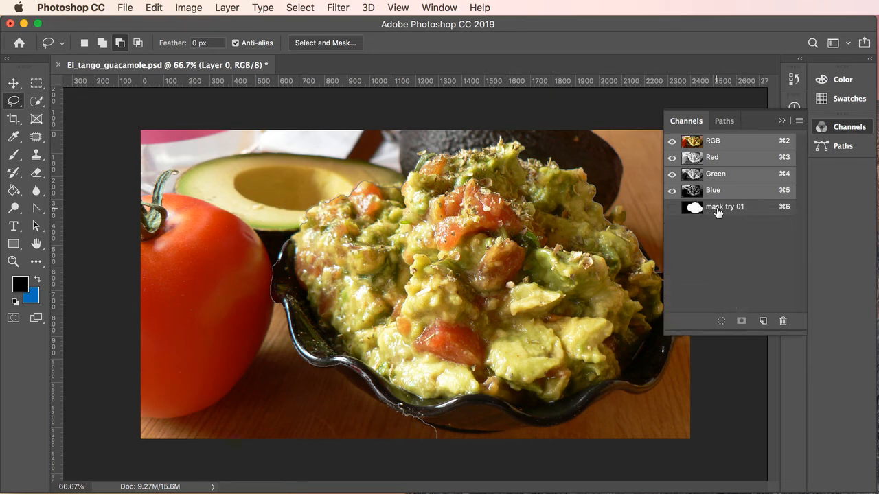
click(718, 213)
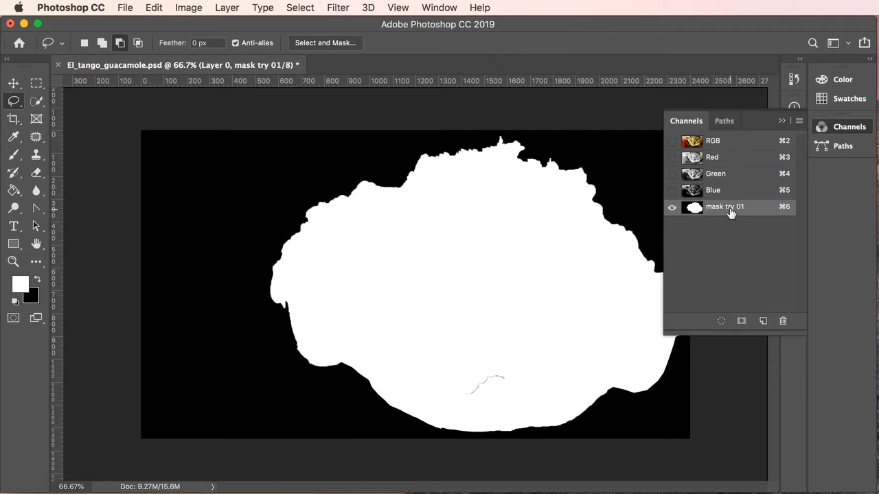
click(714, 142)
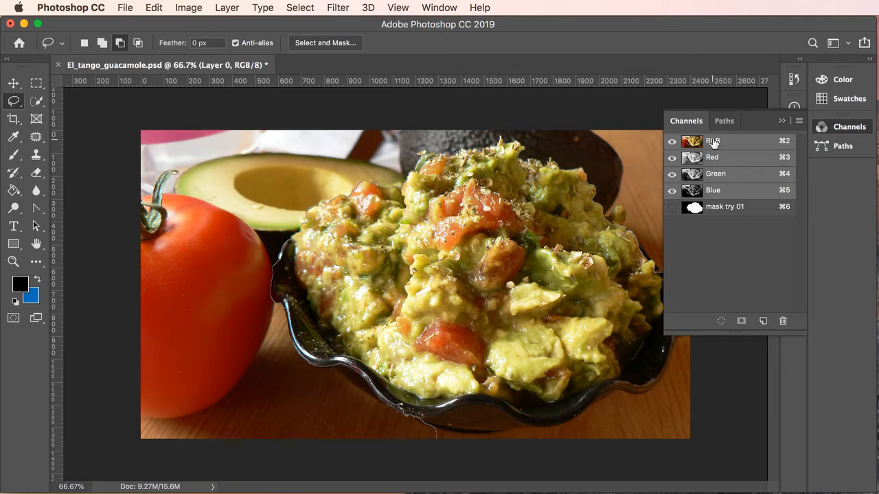
super+click(695, 209)
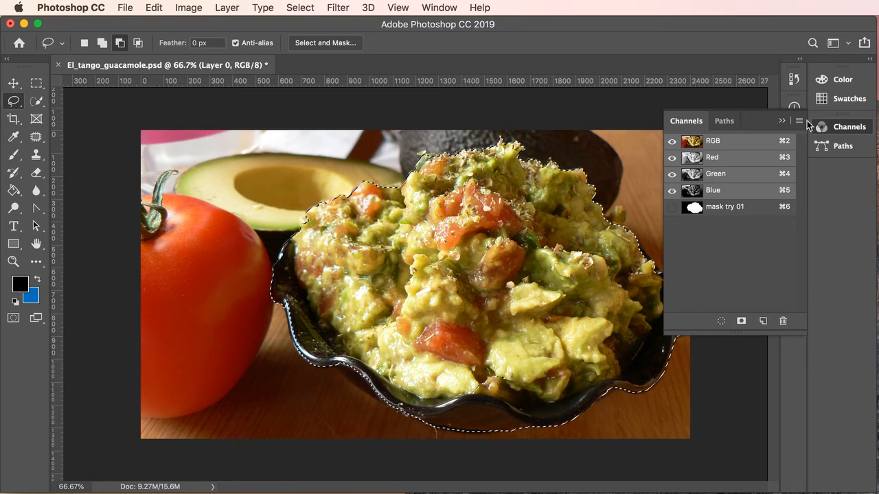
- Zoom in to 300% and pan along the guacamole's upper-right selection edge
click(783, 121)
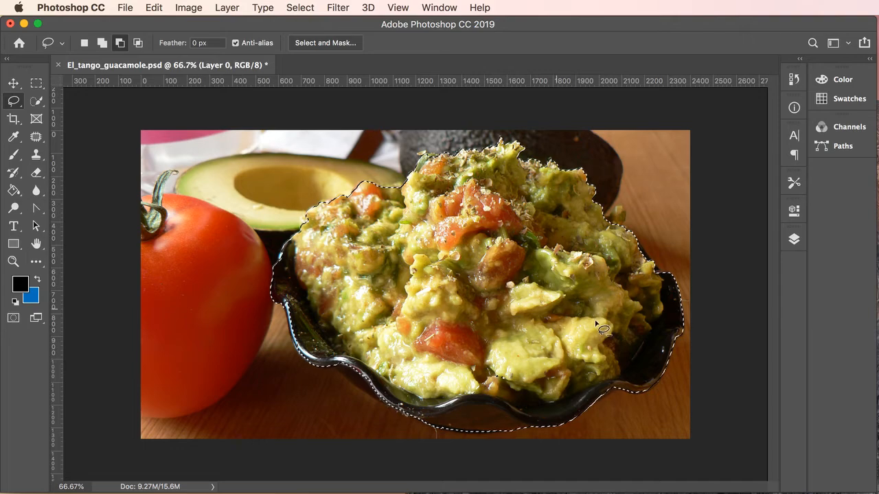
super+click(601, 236)
super+click(605, 216)
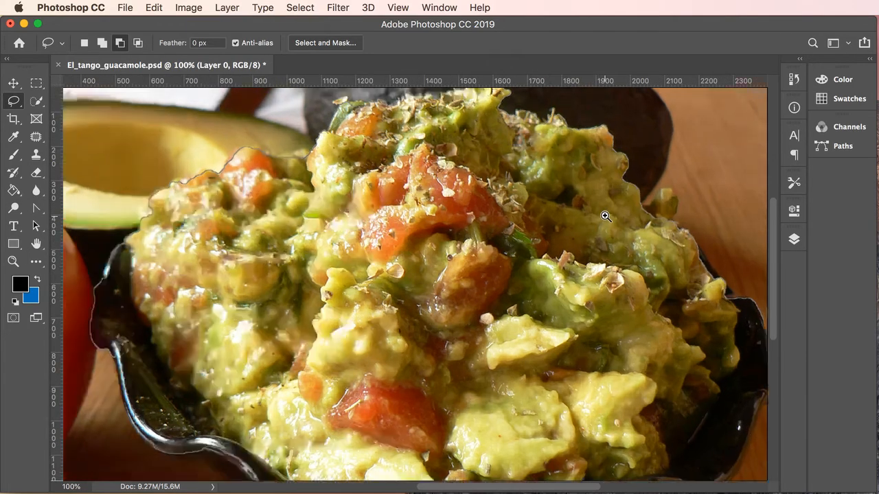
super+click(641, 233)
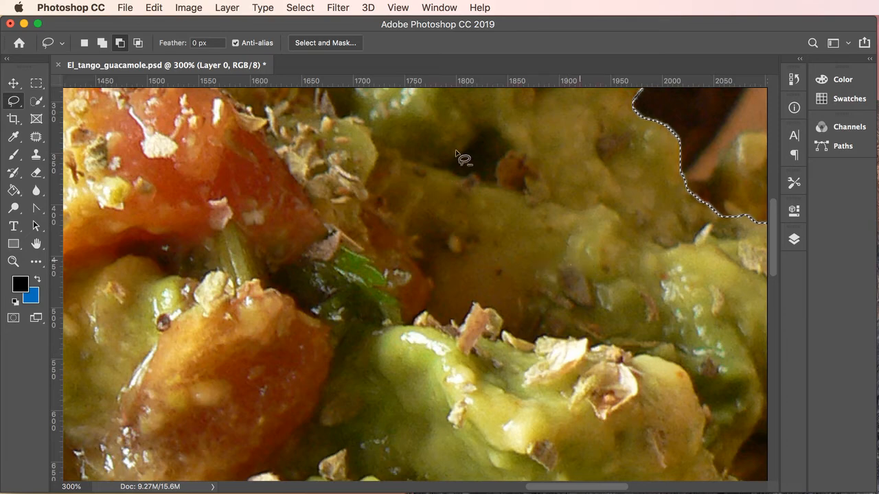
drag(597, 235, 464, 191)
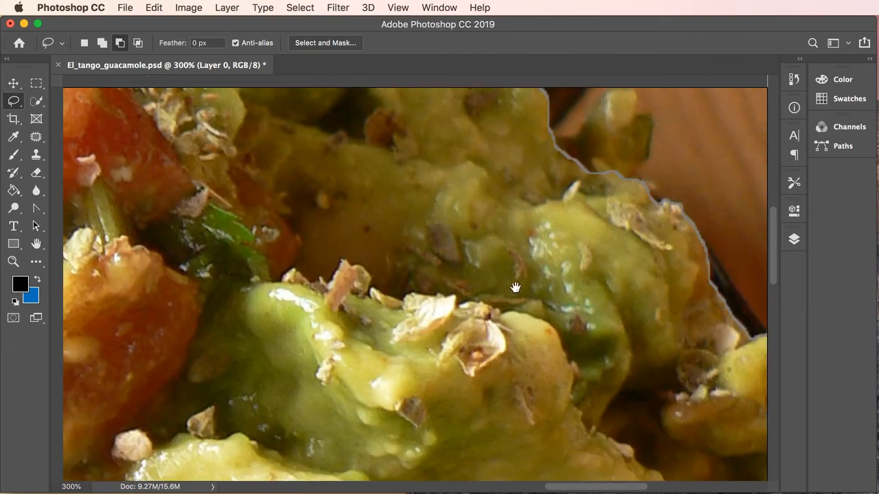
scroll(622, 357, up, 5)
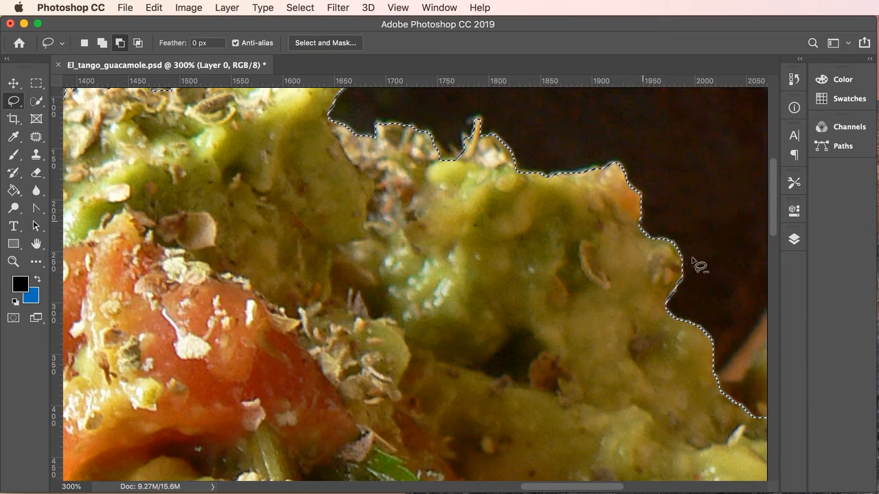
- Smooth the guacamole selection with Select > Modify > Smooth at a 2-pixel sample radius
click(293, 8)
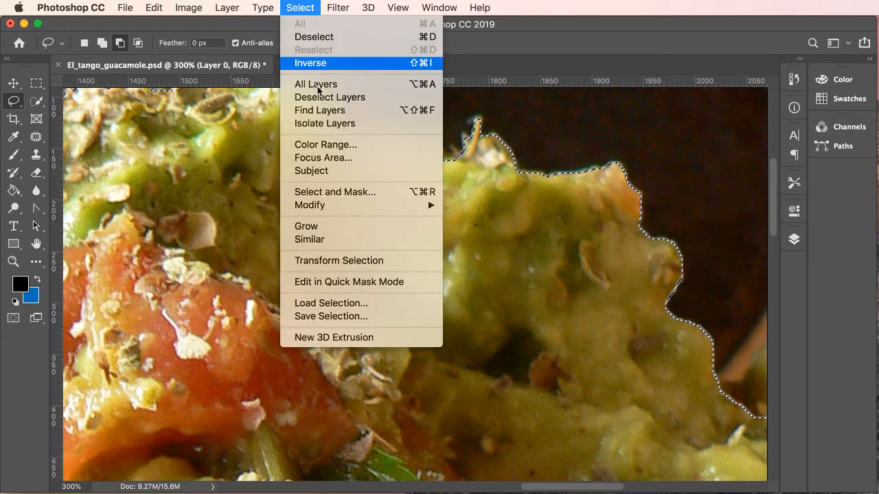
mouse_move(327, 205)
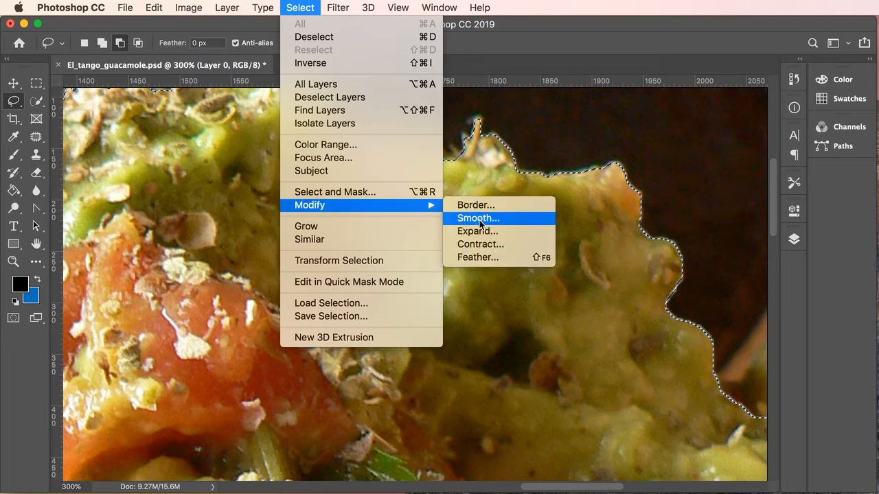
click(479, 220)
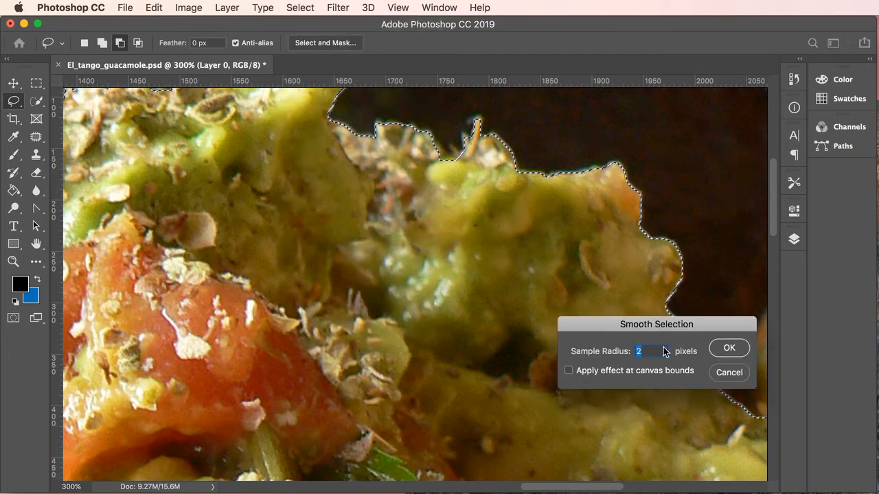
click(730, 348)
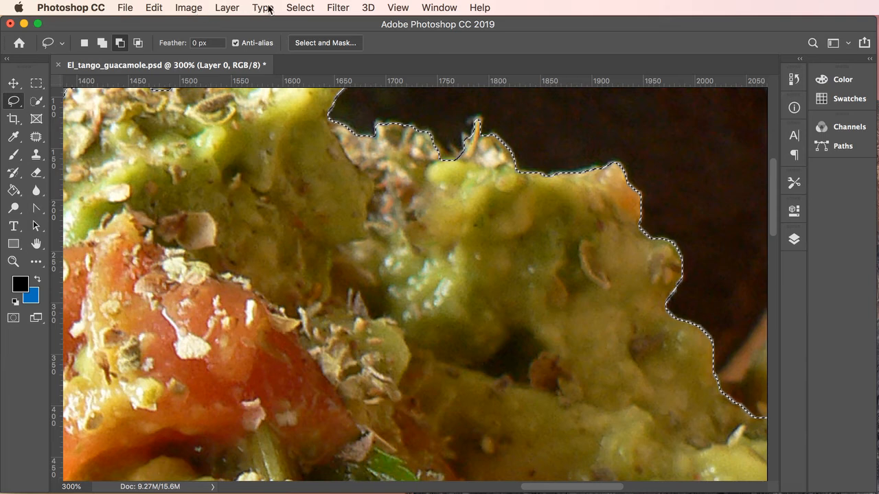
click(301, 7)
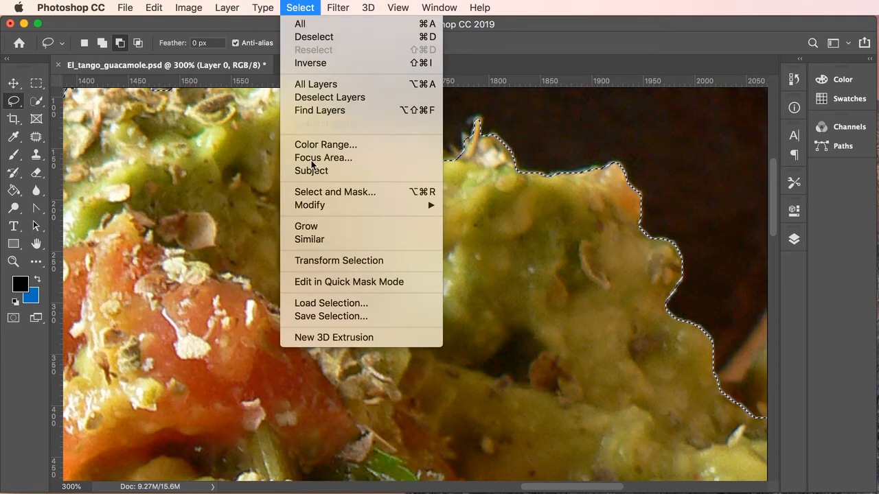
mouse_move(316, 210)
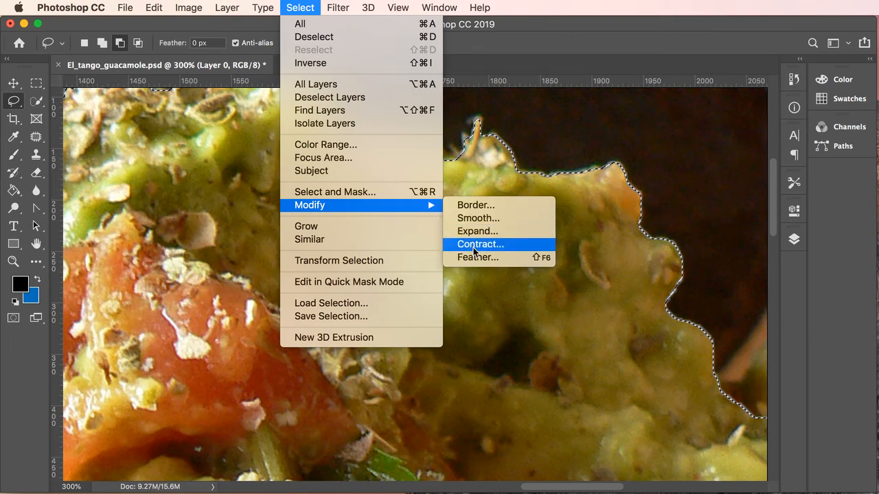
- Contract the selection by 2 pixels, then contract it by another 2 pixels
click(473, 246)
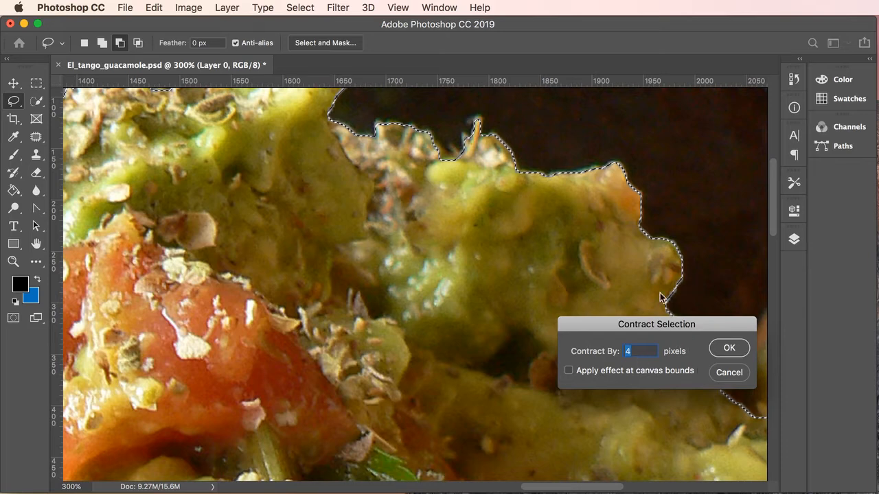
text(2)
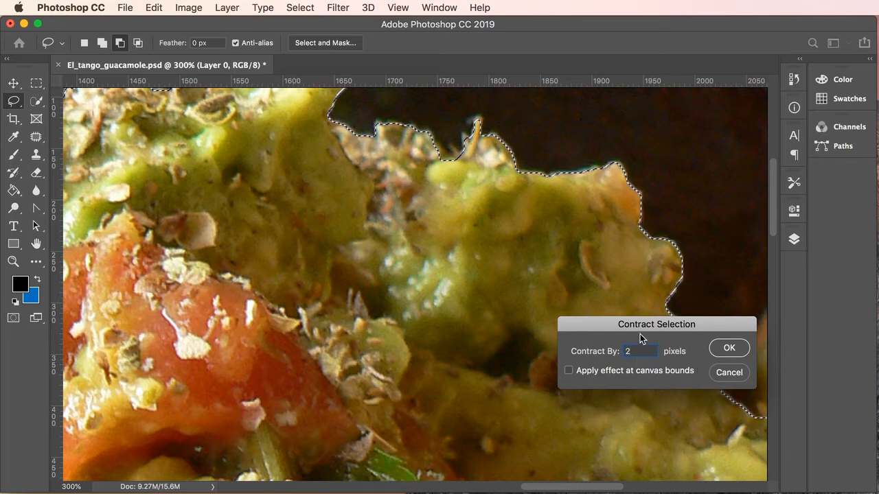
click(729, 350)
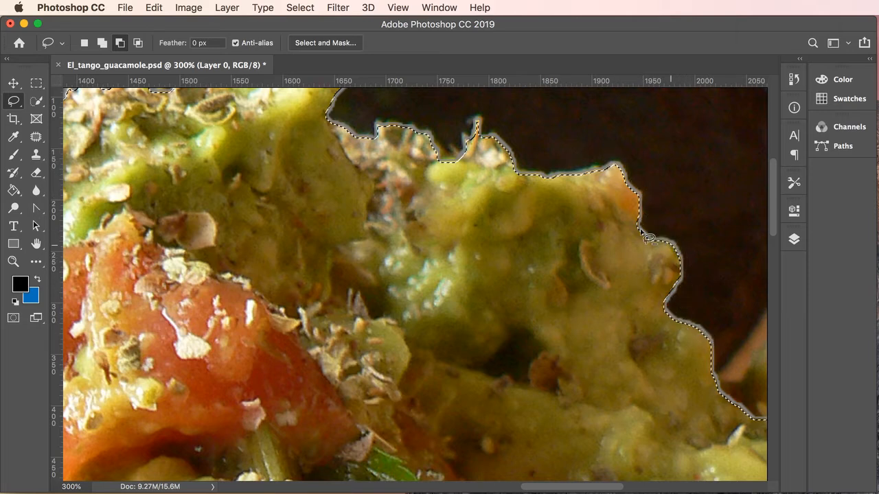
click(294, 8)
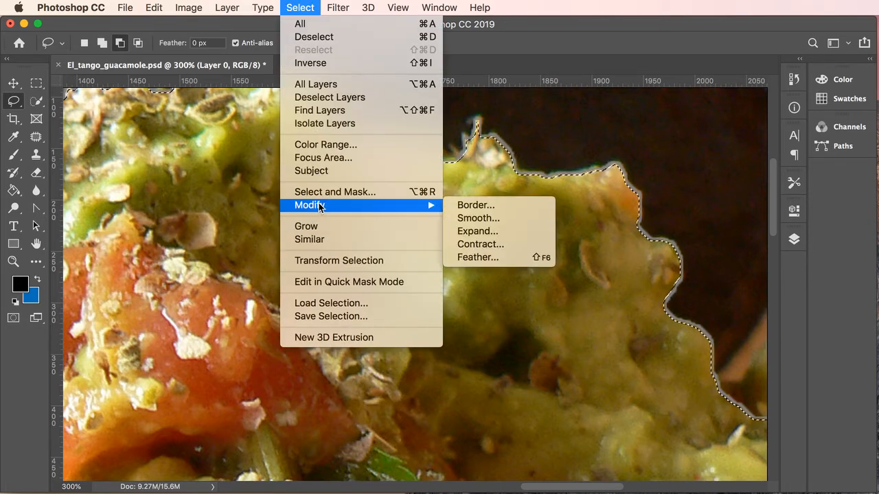
click(473, 244)
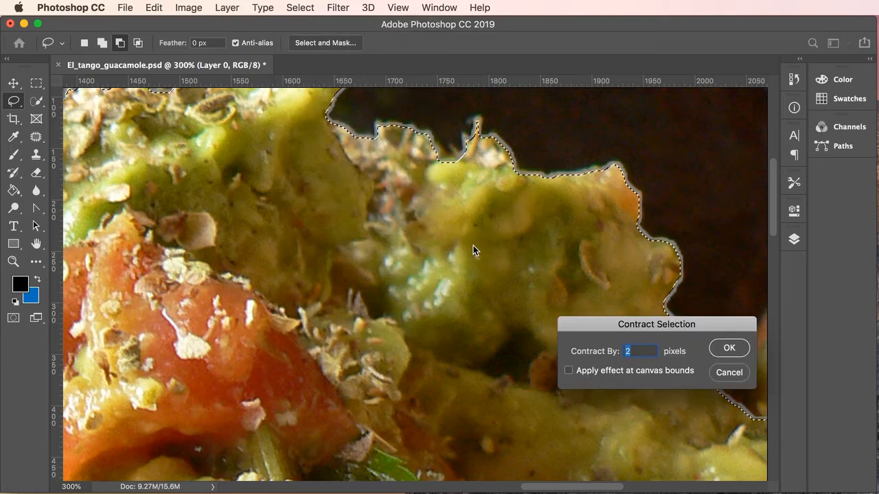
click(729, 348)
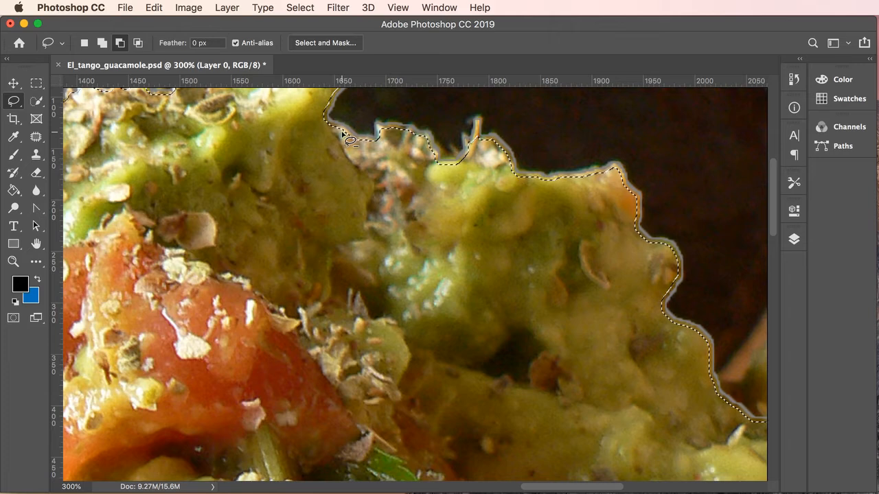
- Feather the guacamole selection with a 1-pixel radius
click(300, 8)
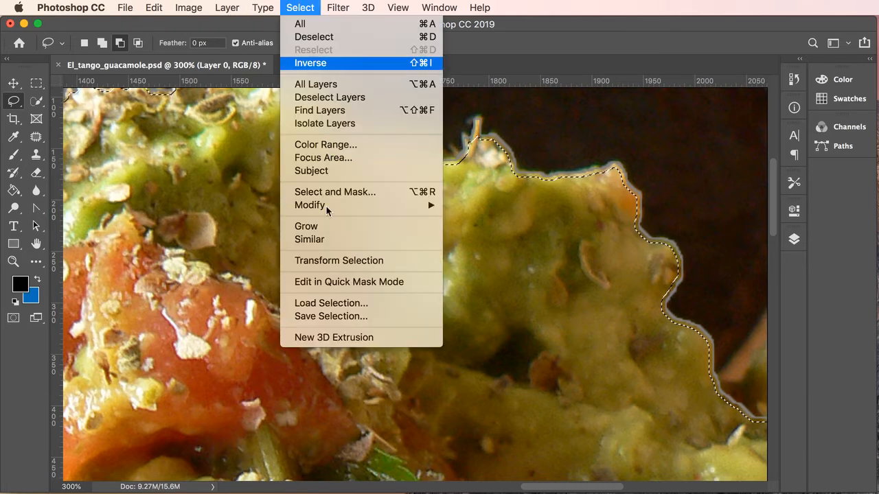
mouse_move(322, 205)
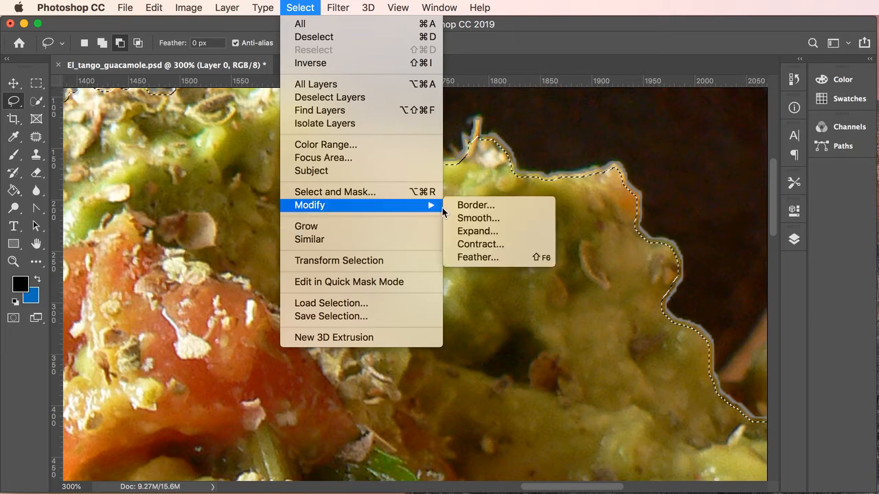
click(480, 256)
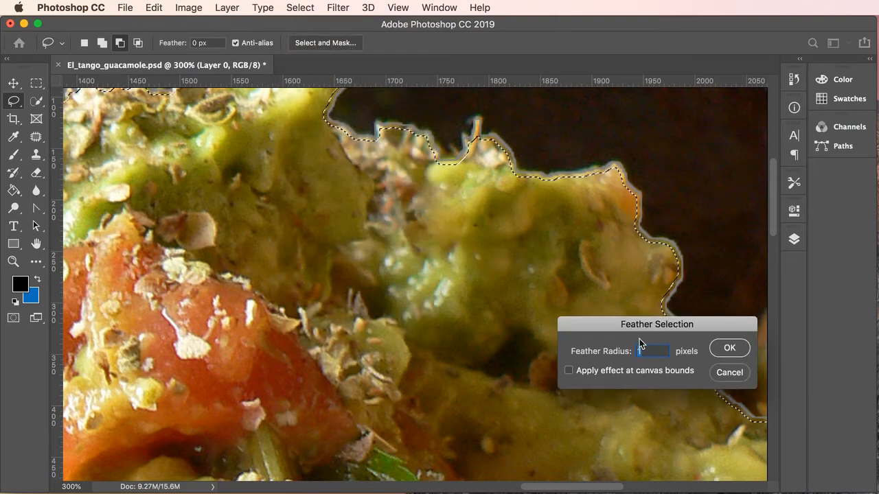
click(728, 349)
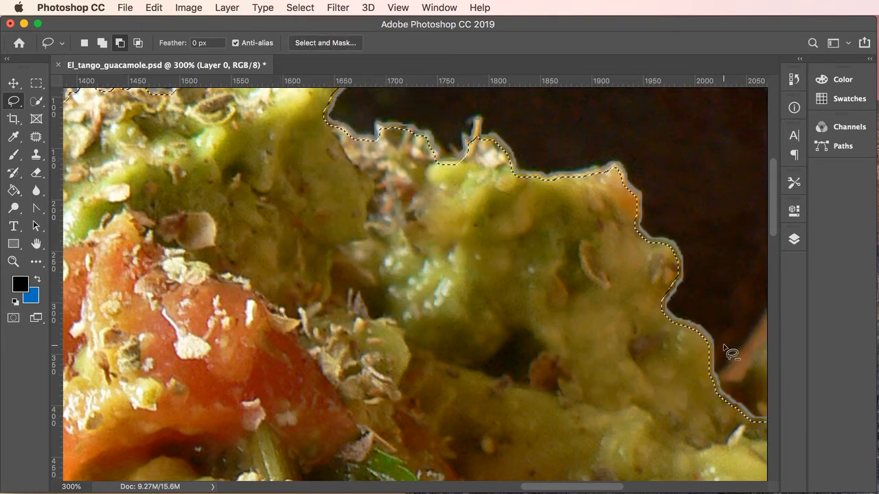
- Zoom out to fit the whole bowl, centre it, and show the Layers panel with Layer 0
alt+super+click(512, 211)
alt+super+click(510, 210)
alt+super+click(510, 210)
alt+super+click(493, 232)
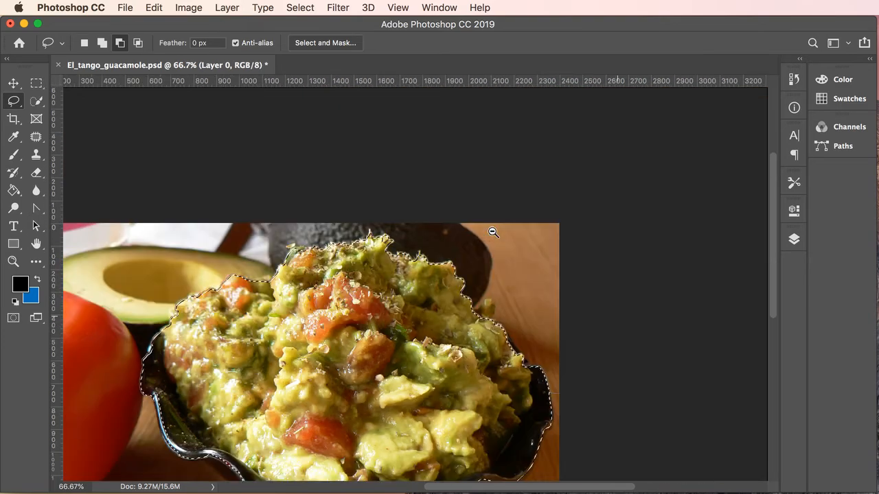
drag(554, 228, 694, 105)
click(791, 237)
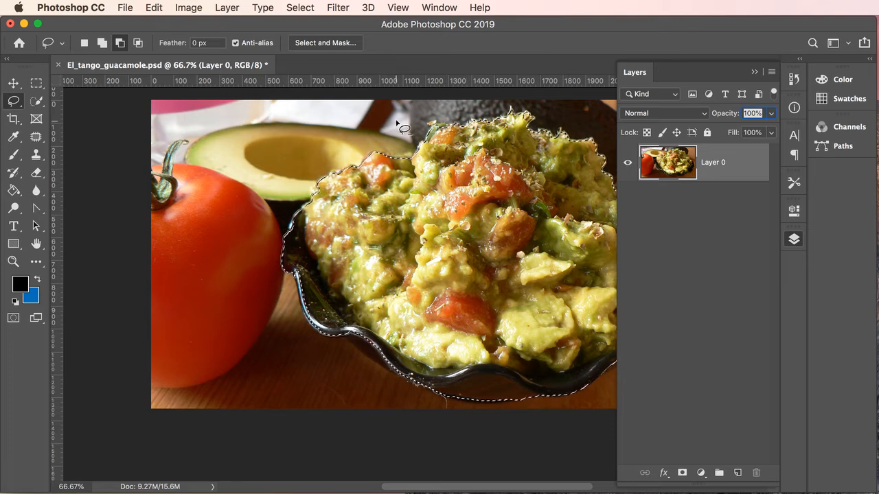
- Copy the selected guacamole bowl and paste it onto a new layer
click(155, 8)
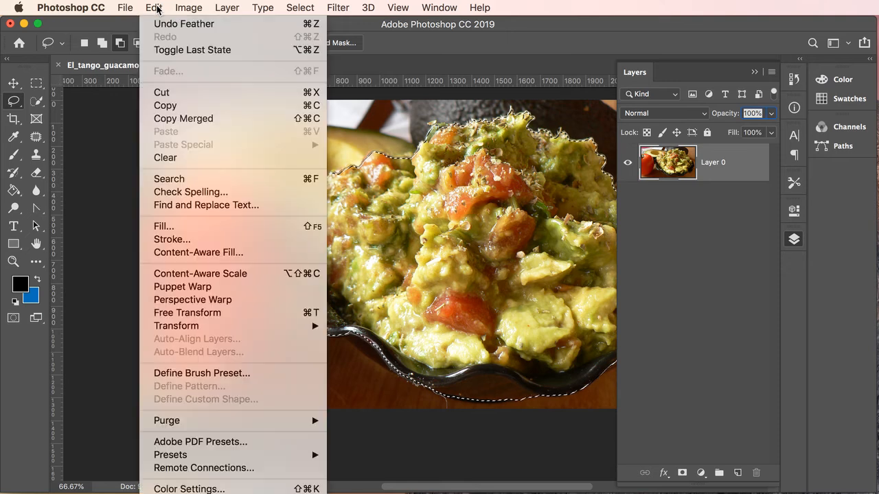
click(177, 110)
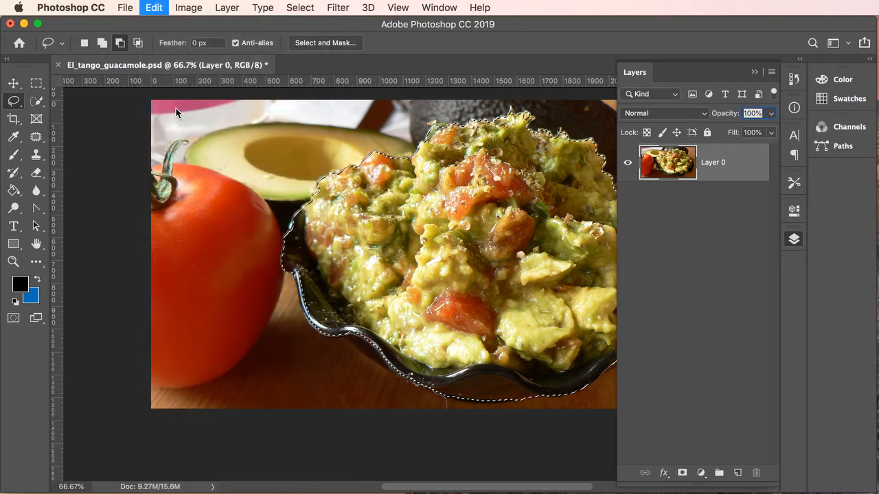
click(155, 7)
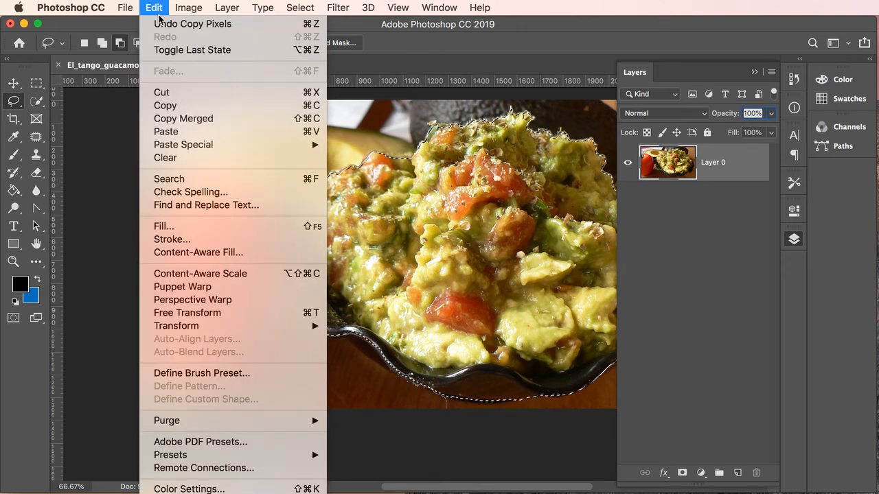
click(182, 133)
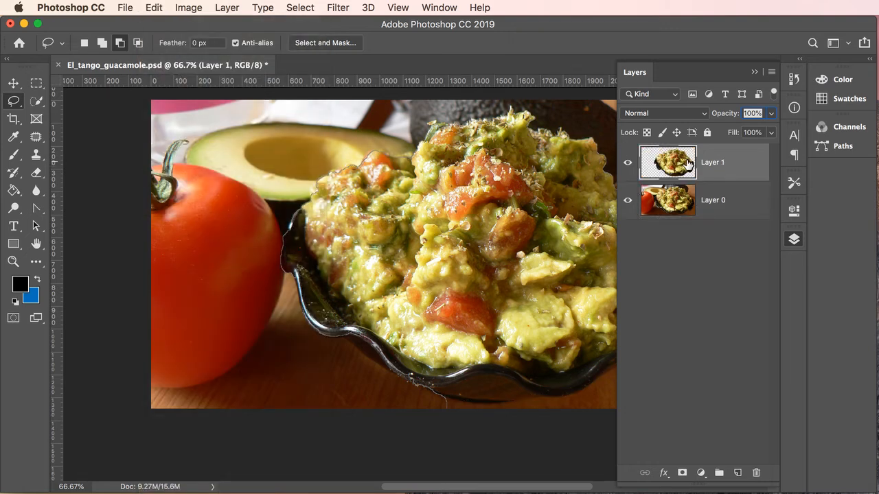
- Rename the pasted layer to guac-alpha and hide the original Layer 0
double_click(712, 162)
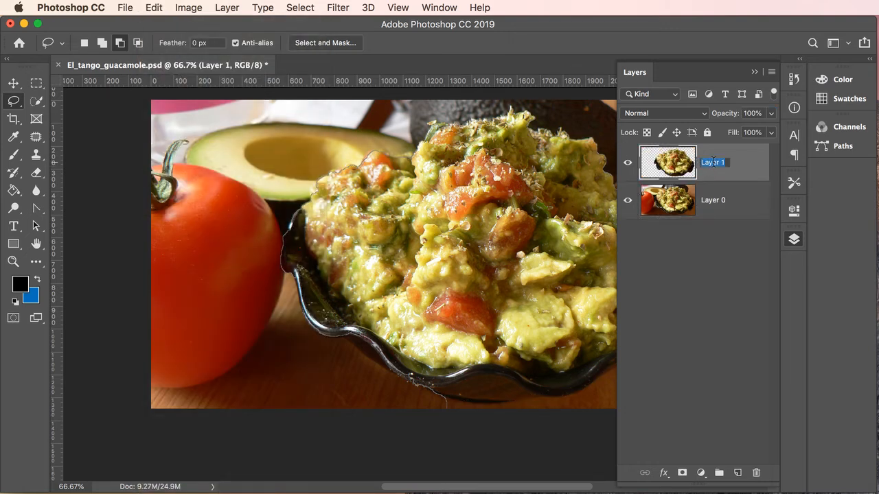
text(guac-alpha)
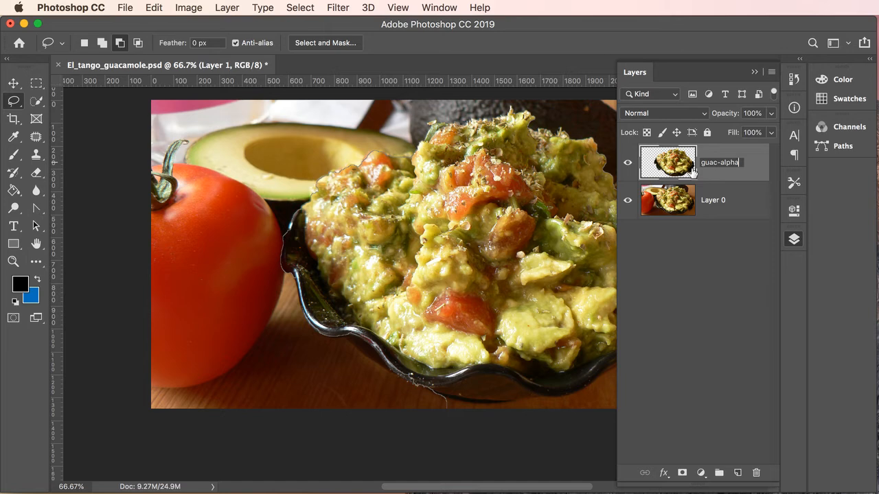
click(627, 200)
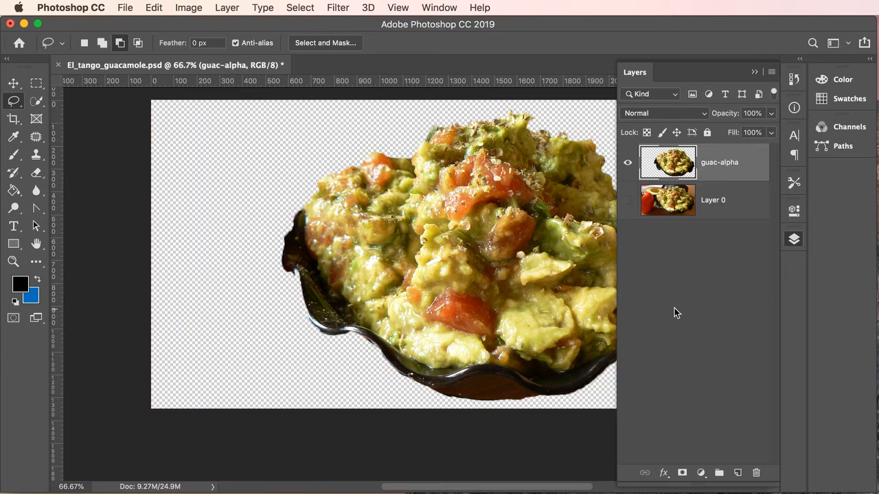
- Add a blue-filled layer beneath guac-alpha, then collapse the Layers panel to the dock
click(739, 473)
drag(716, 162, 713, 222)
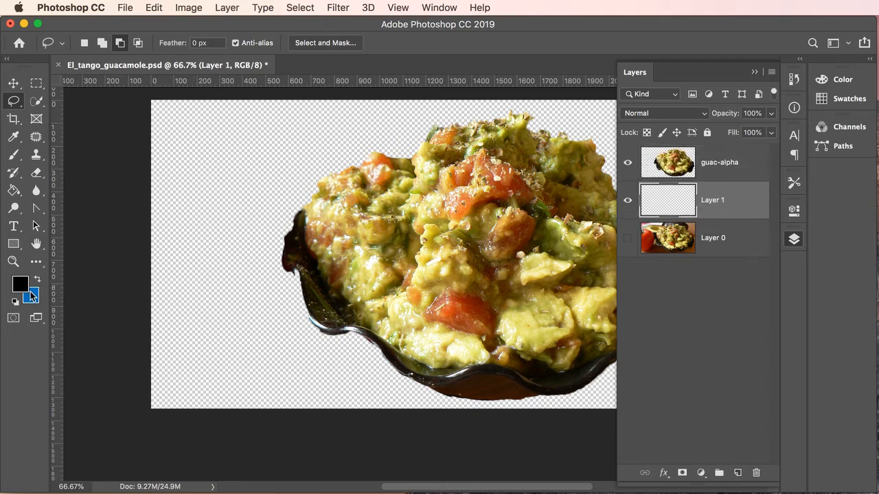
click(37, 279)
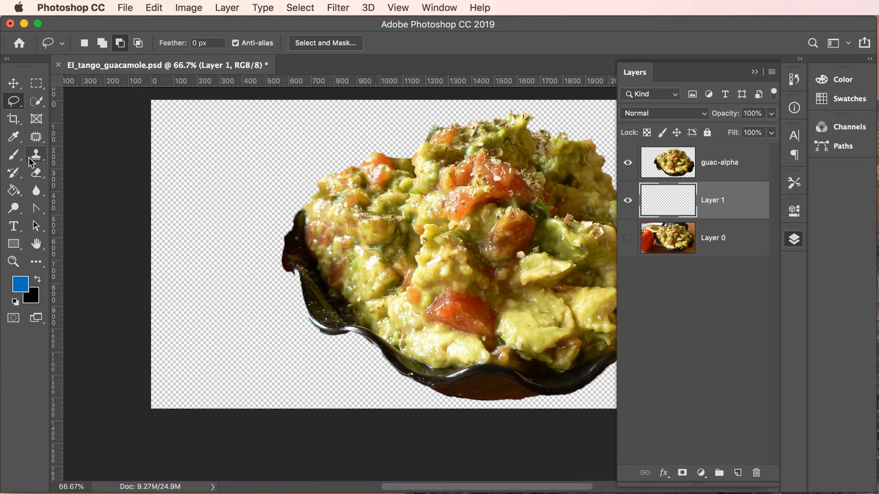
click(15, 193)
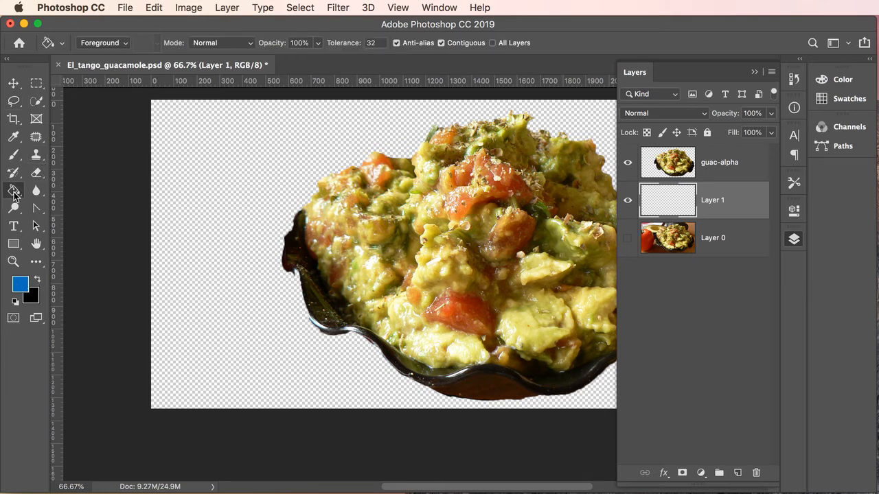
click(206, 178)
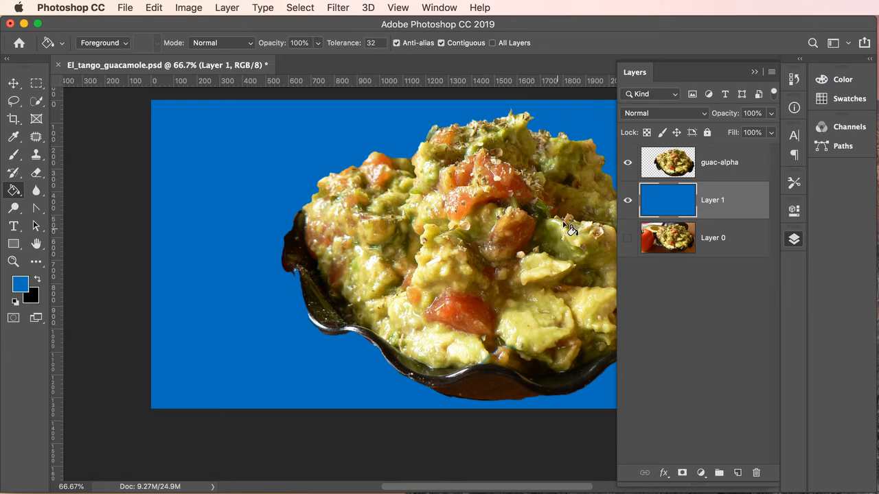
click(754, 72)
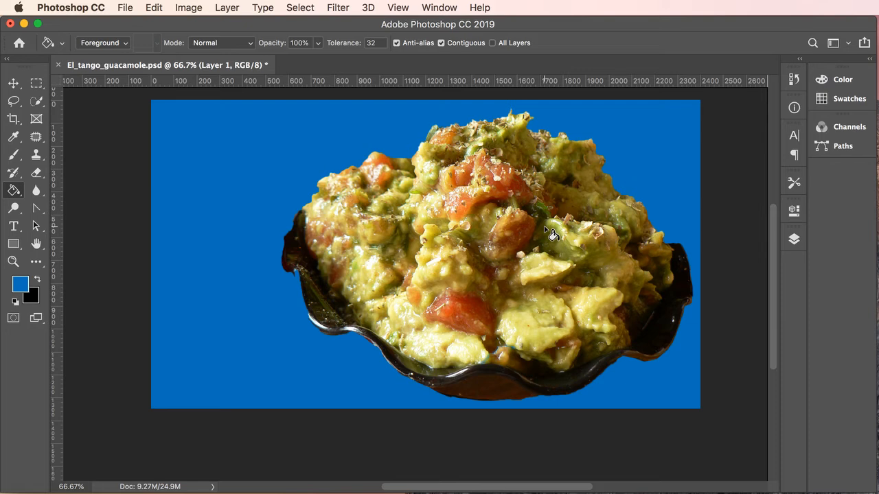
- Look through the Select menu and Channels panel, then reopen Layers and select guac-alpha
click(305, 8)
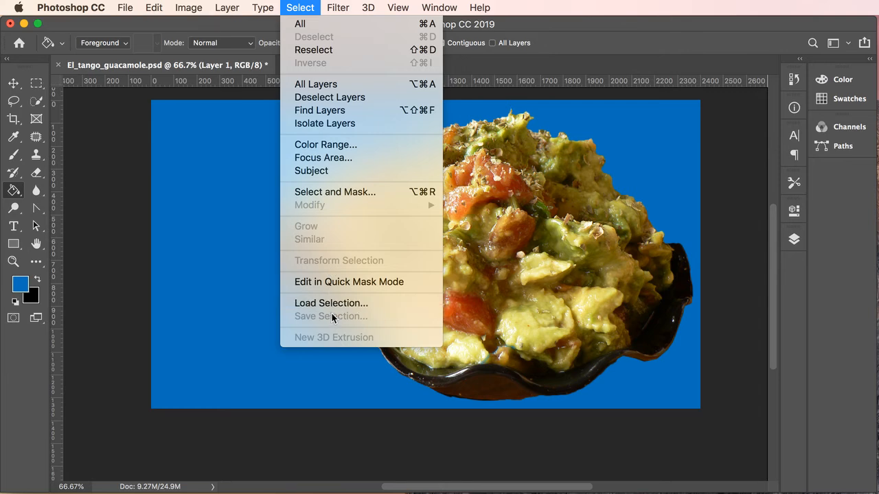
click(311, 4)
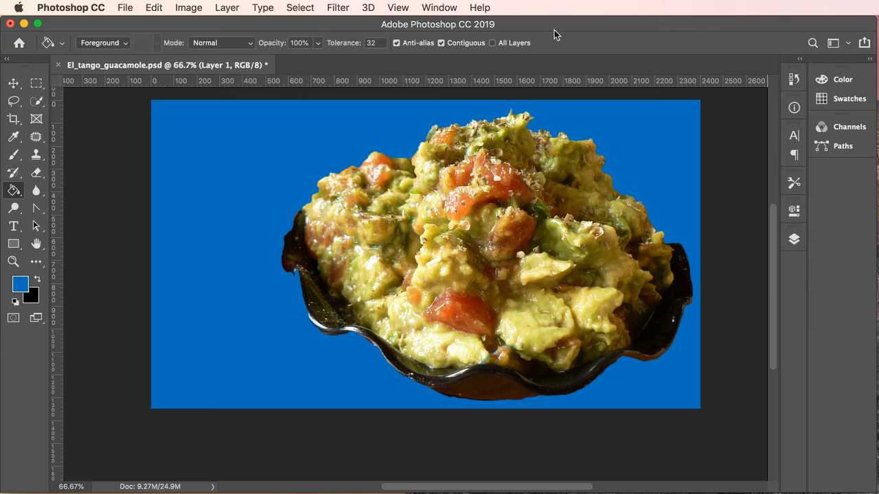
click(847, 127)
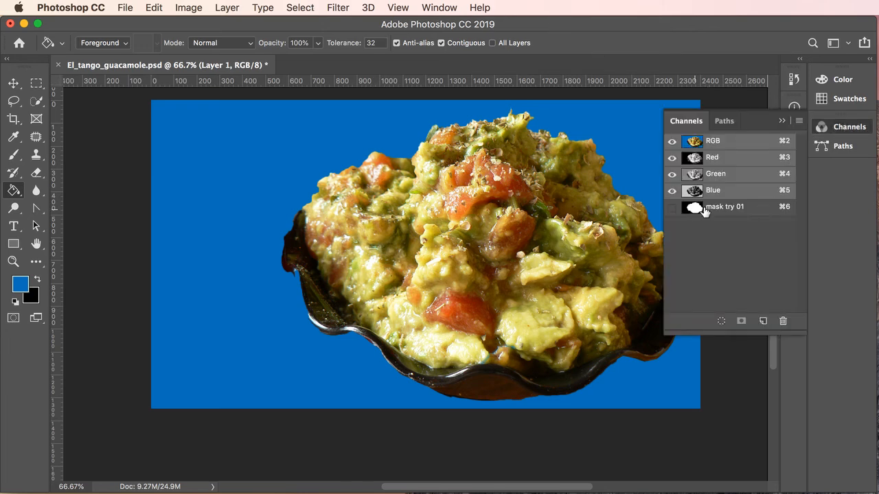
click(781, 123)
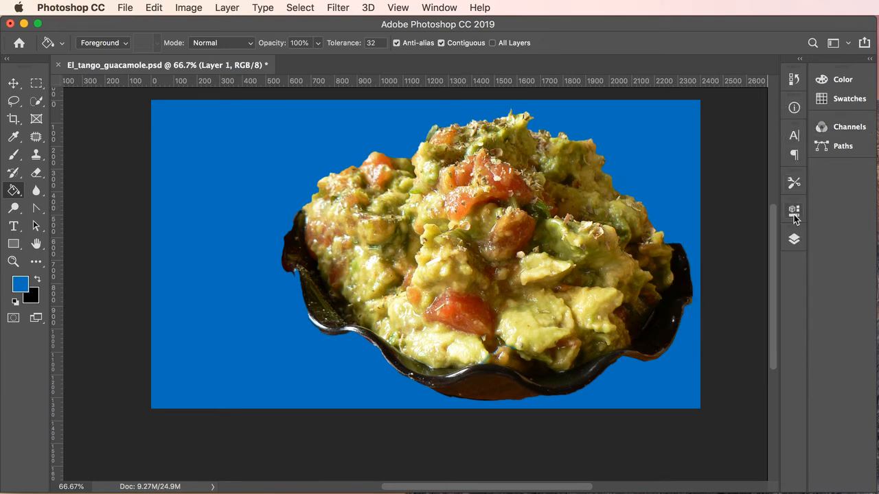
click(793, 239)
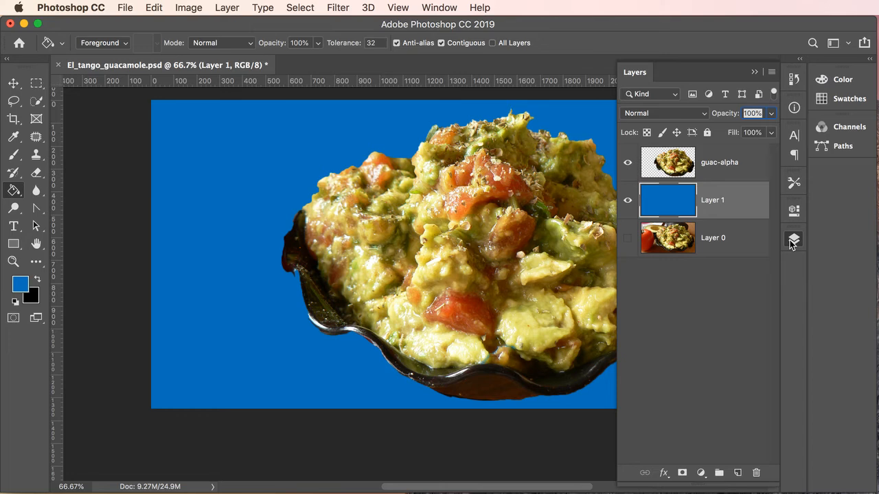
click(709, 165)
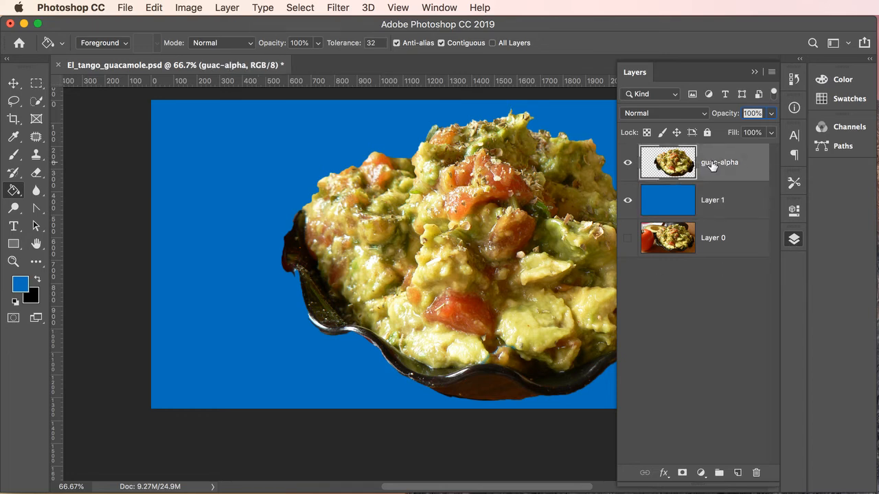
- Open Export As for guac-alpha, fit the dialog on screen, and choose Smaller File (8-bit)
right_click(712, 165)
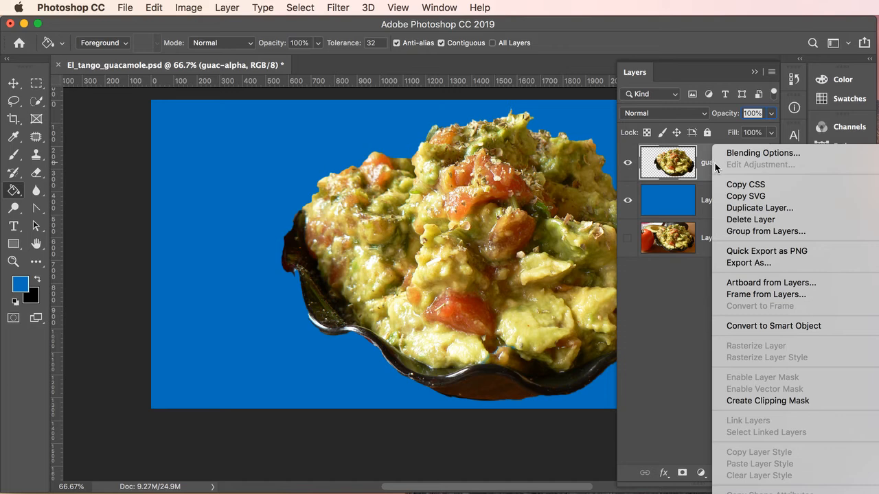
click(747, 264)
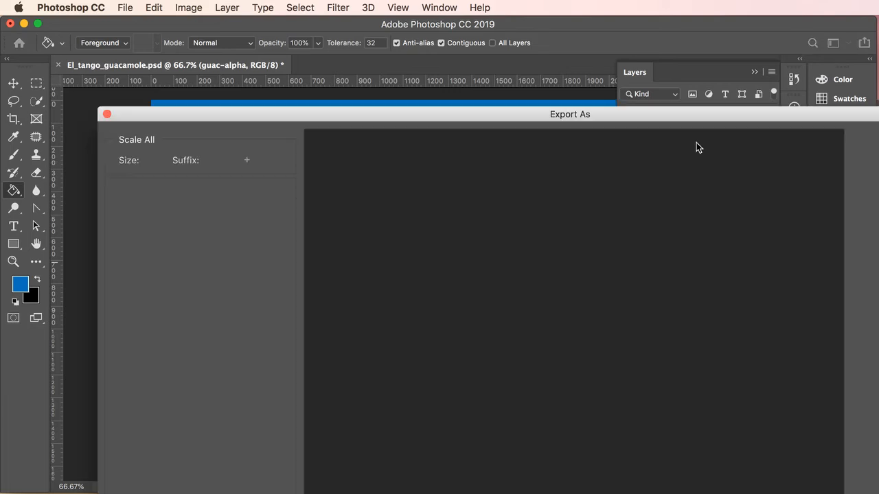
drag(677, 116, 609, 26)
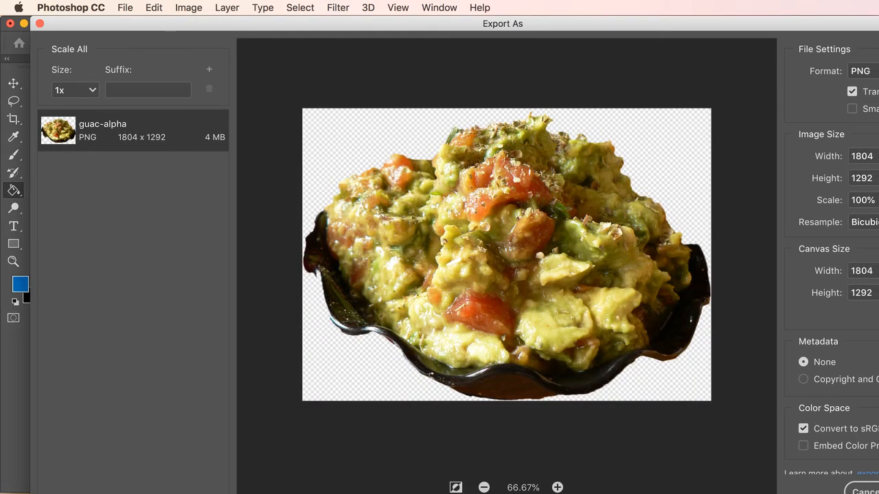
drag(878, 493, 804, 463)
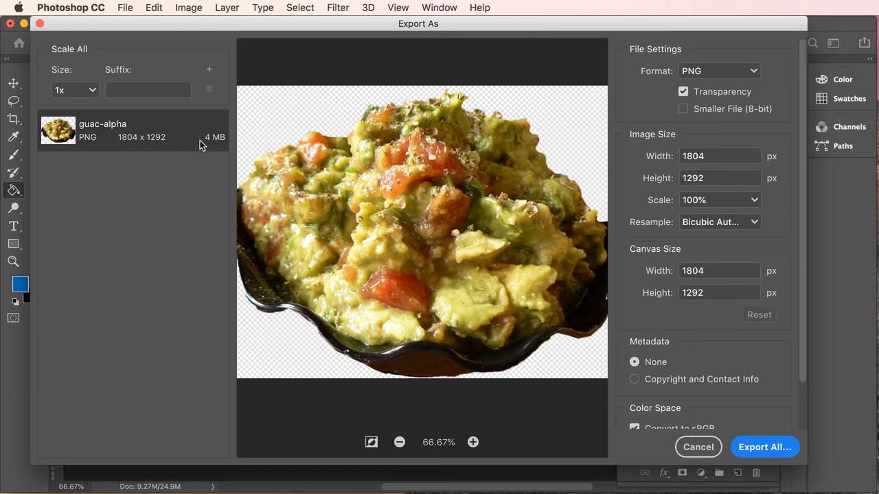
click(684, 110)
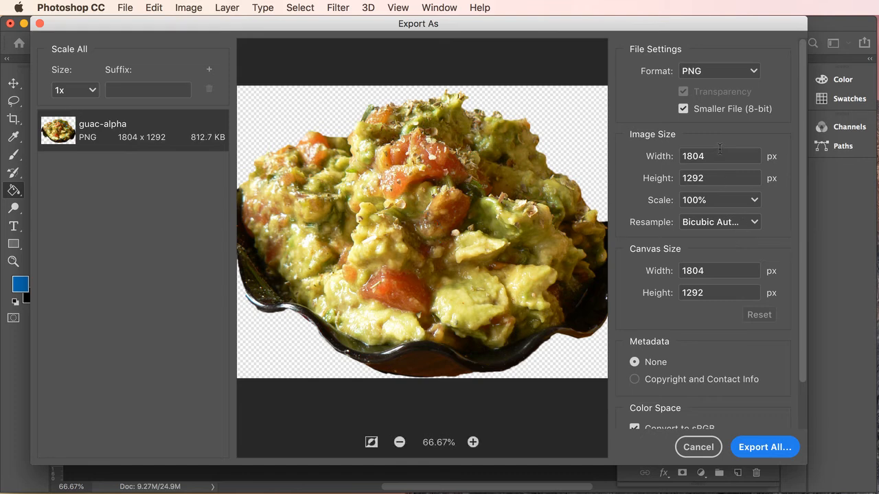
- Try resizing the export to an 800 px width, ending at 798 × 572 px
drag(714, 155, 675, 155)
text(80)
click(711, 180)
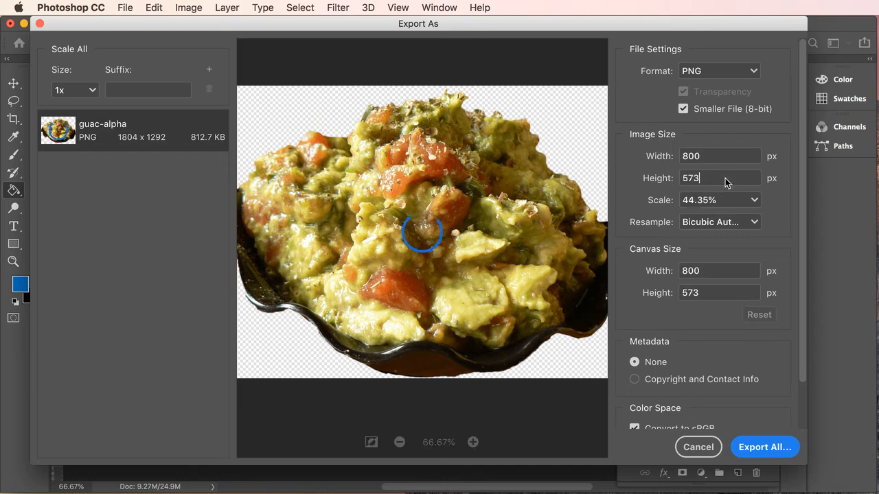
drag(707, 181, 677, 180)
text(572)
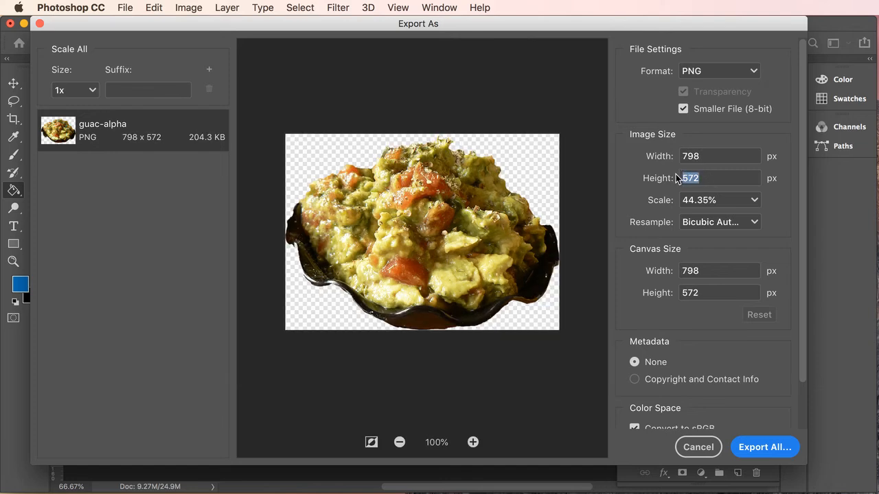
click(707, 157)
drag(708, 156, 679, 154)
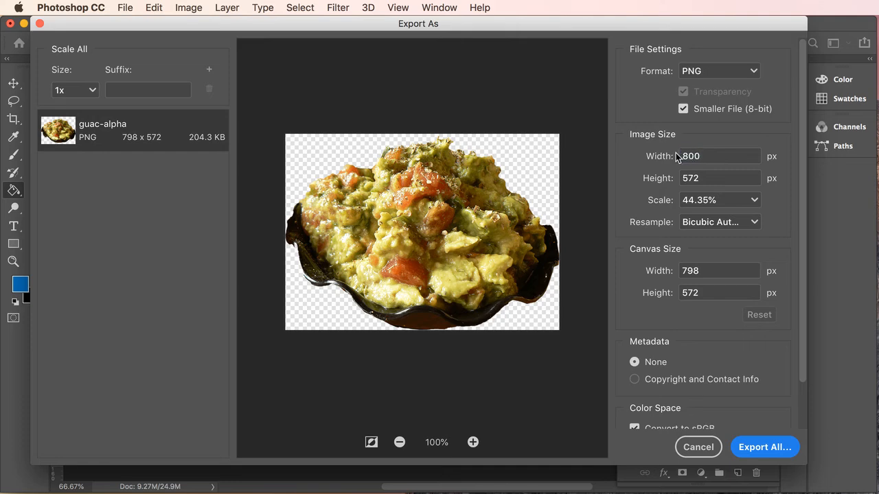
click(711, 182)
- Set the export height to 450 px and correct the width to 627 px
drag(698, 180, 678, 182)
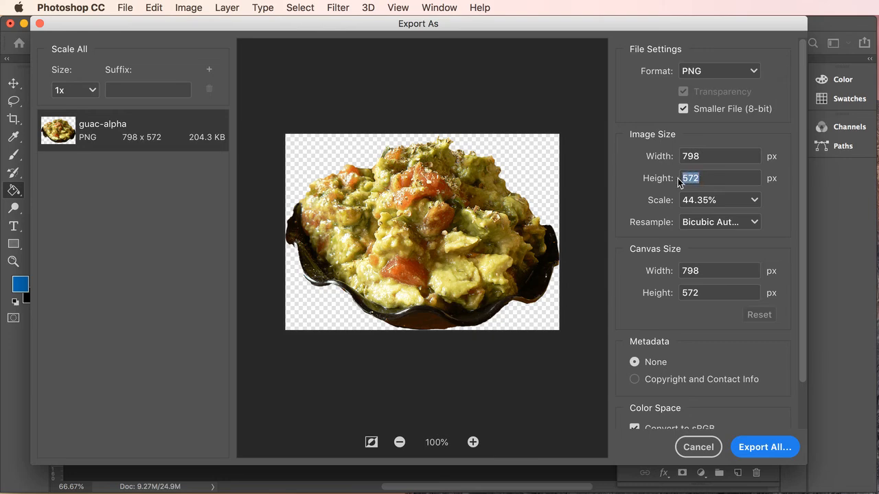
text(450)
click(717, 156)
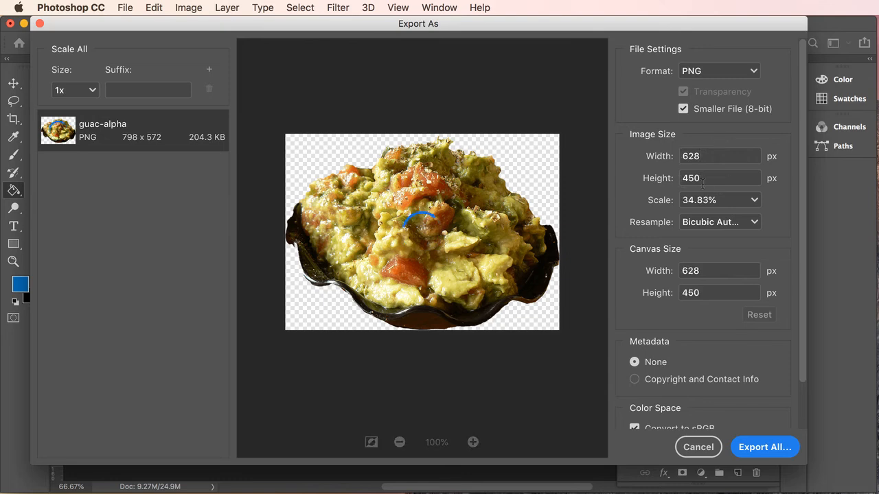
key(BackSpace)
text(7)
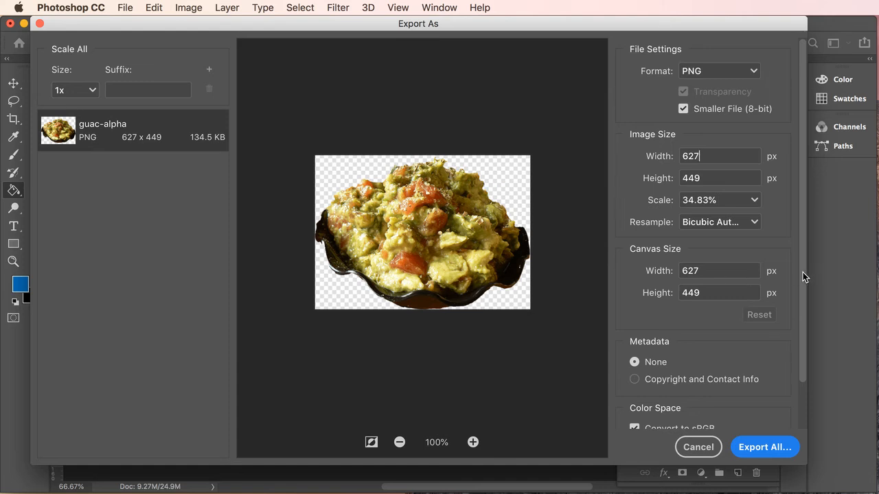
drag(801, 276, 800, 357)
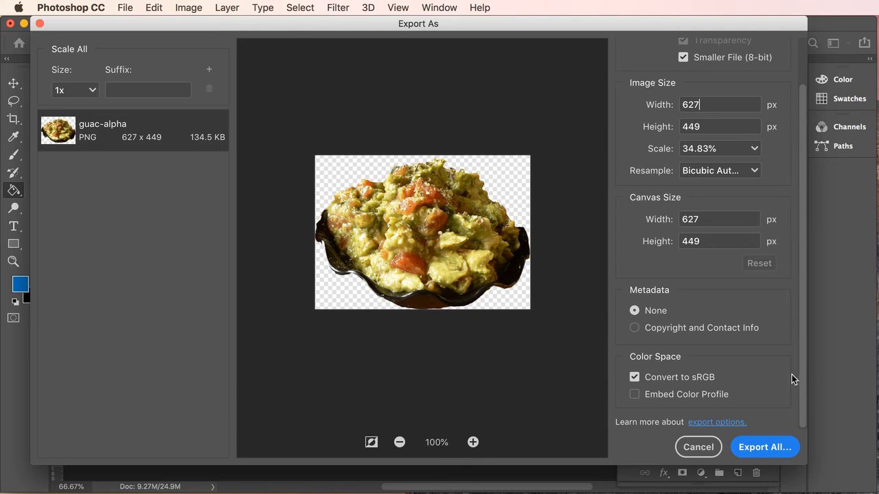
- Embed the colour profile, add 2x and 3x size rows, and choose Export All
click(633, 396)
click(209, 69)
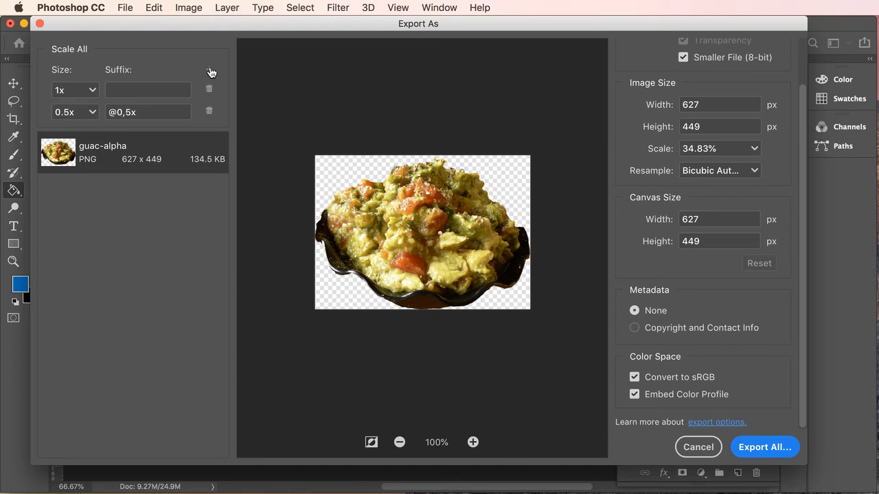
click(92, 112)
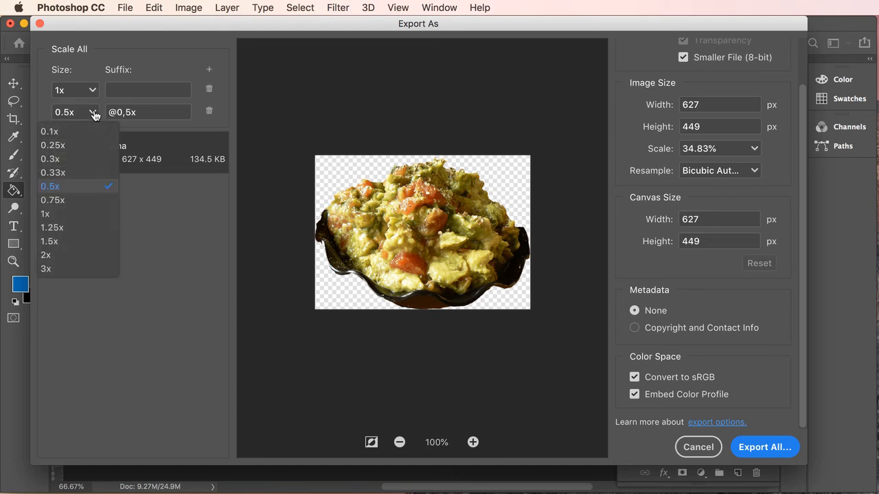
click(48, 254)
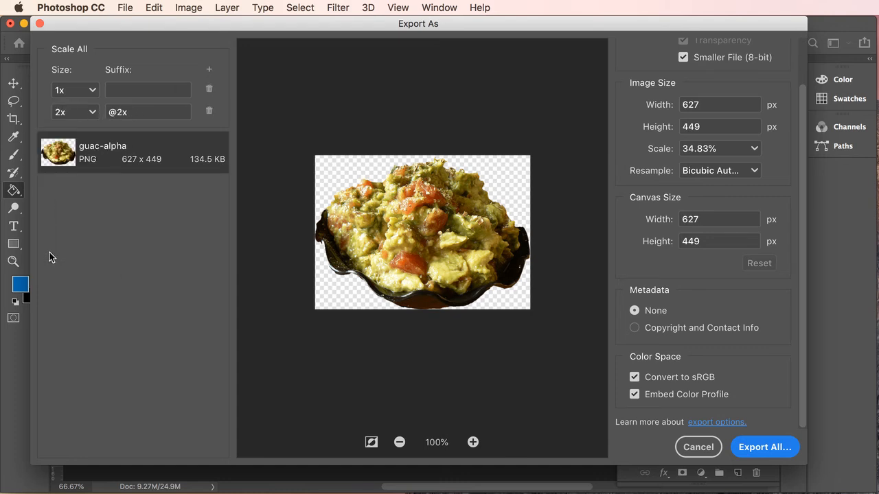
click(210, 70)
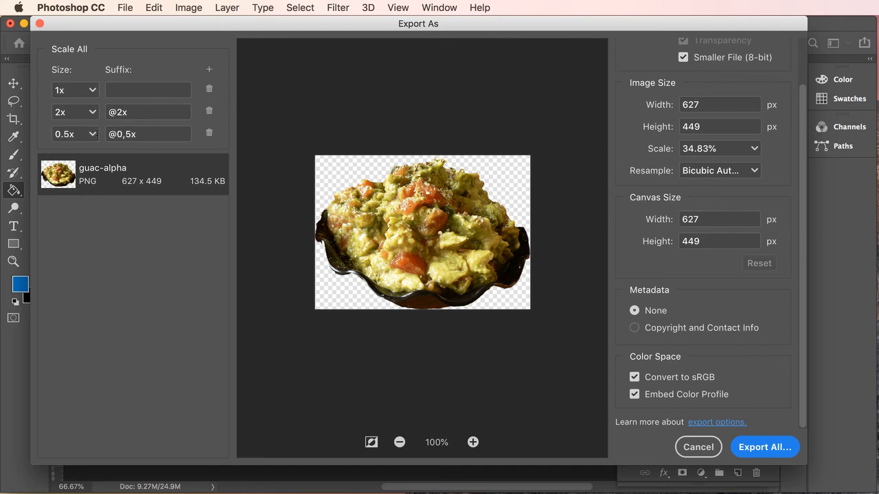
click(93, 134)
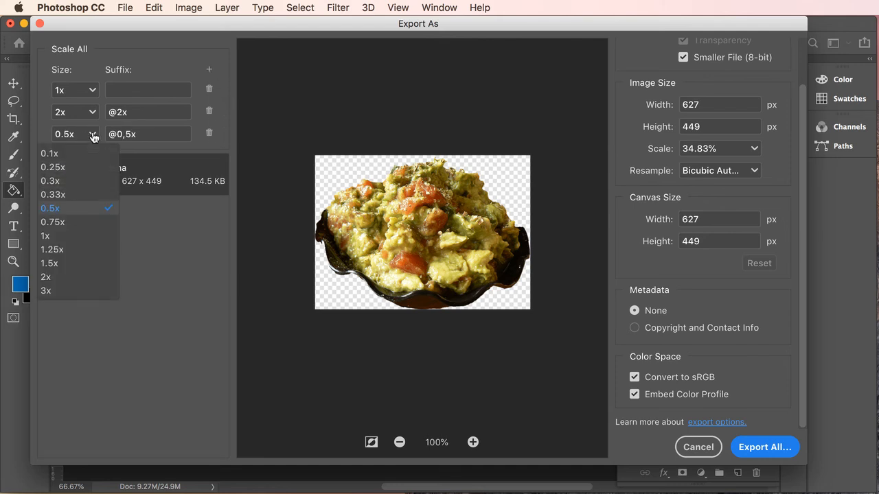
click(47, 291)
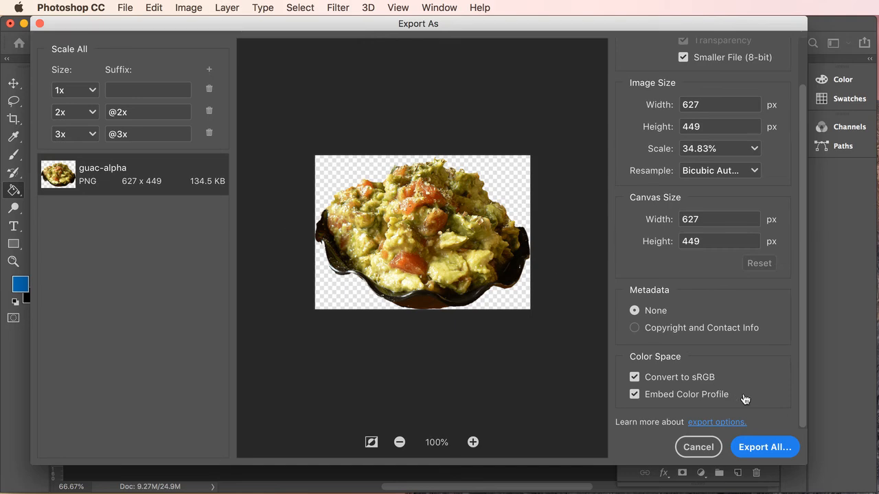
click(759, 450)
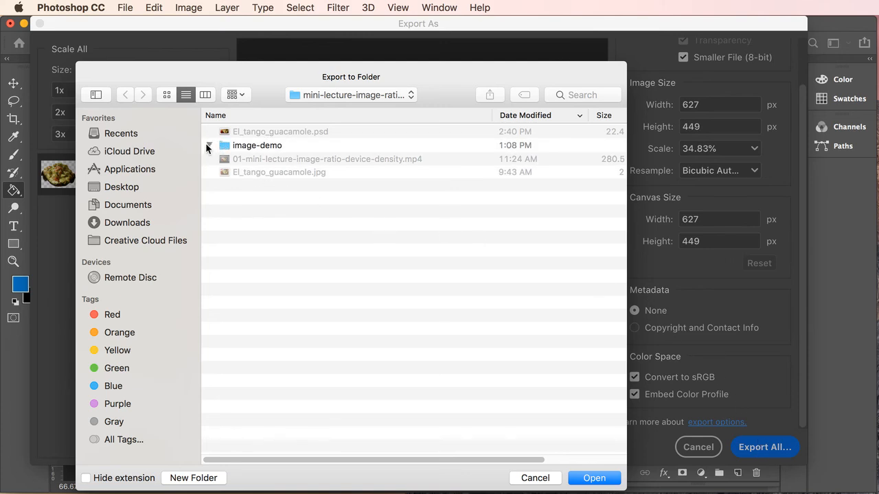
- Expand image-demo > images to view the existing files, then cancel both export dialogs
click(206, 144)
click(222, 171)
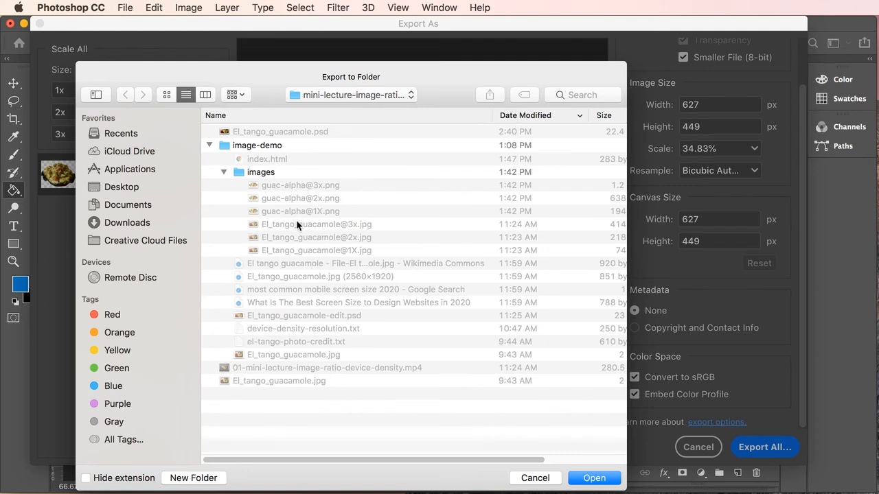
click(535, 478)
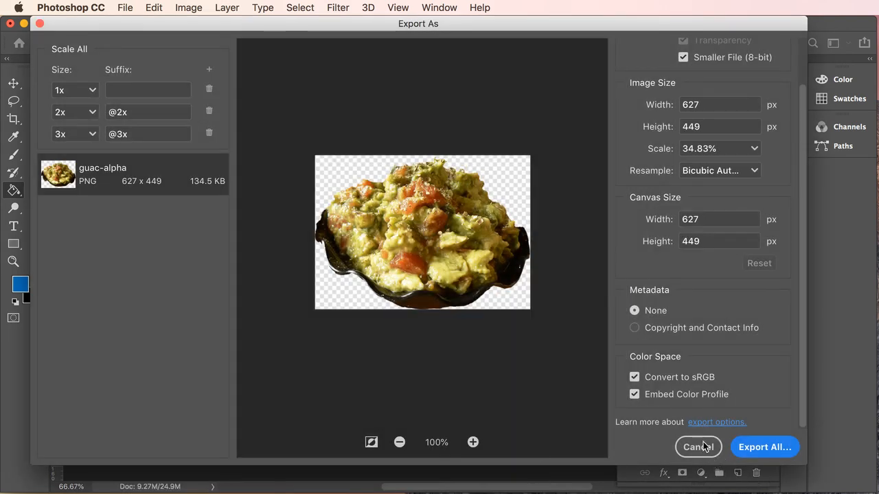
click(698, 447)
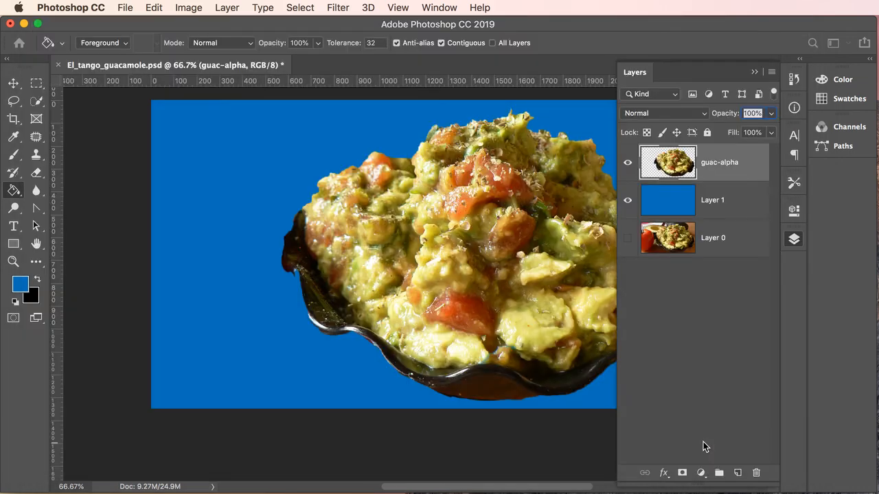
- Insert -2 into the layer name to make guac-2-alpha, then open its Export As settings
double_click(716, 166)
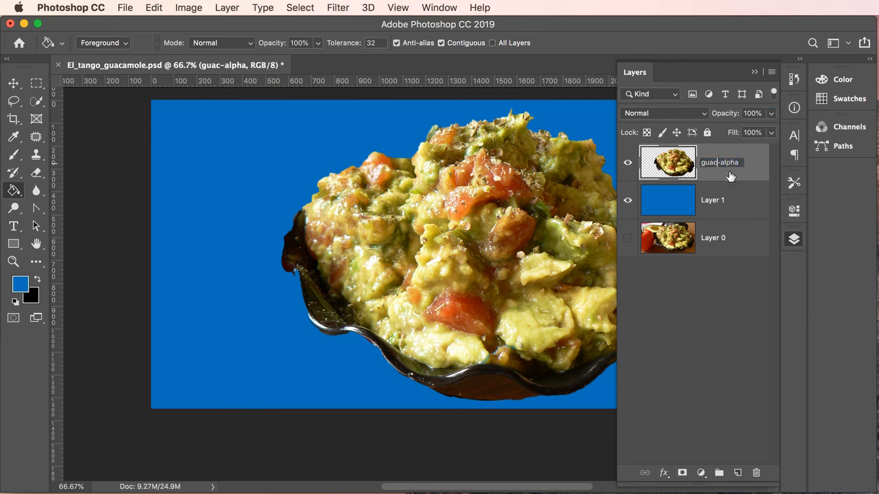
click(717, 163)
text(-2)
key(Return)
right_click(712, 170)
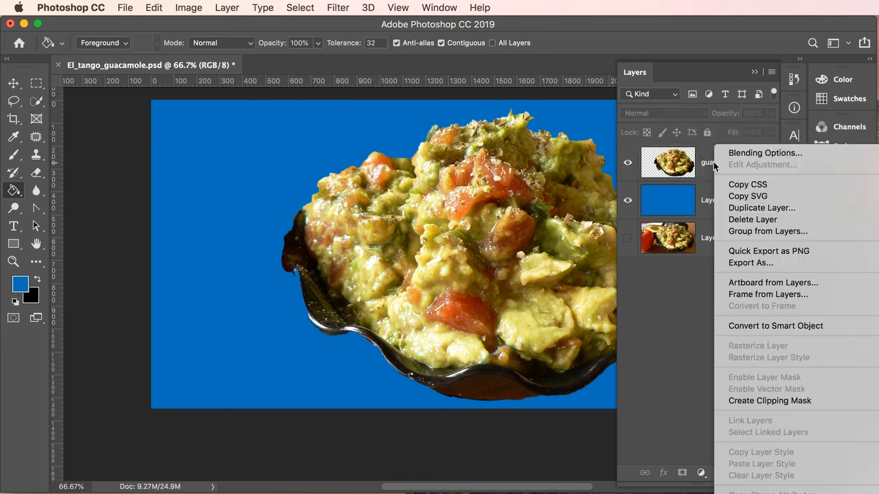
click(750, 265)
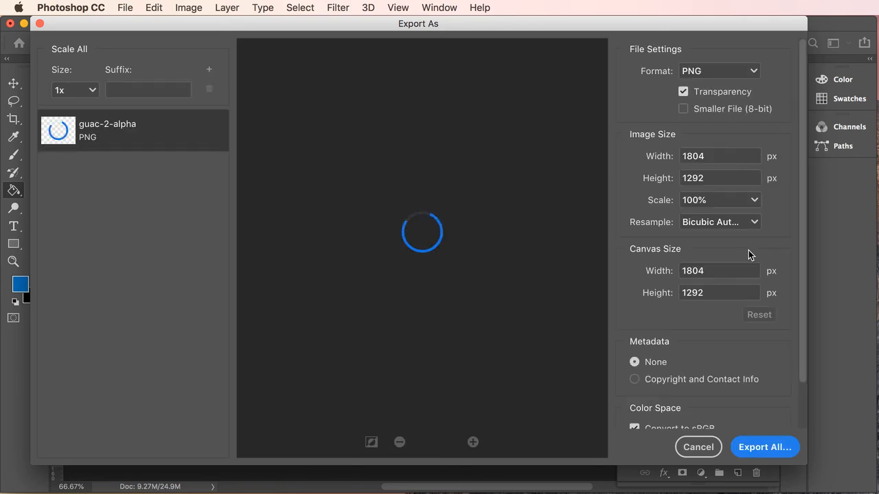
- Choose Smaller File (8-bit) and set the height to 450 px, giving 627 × 449
click(684, 109)
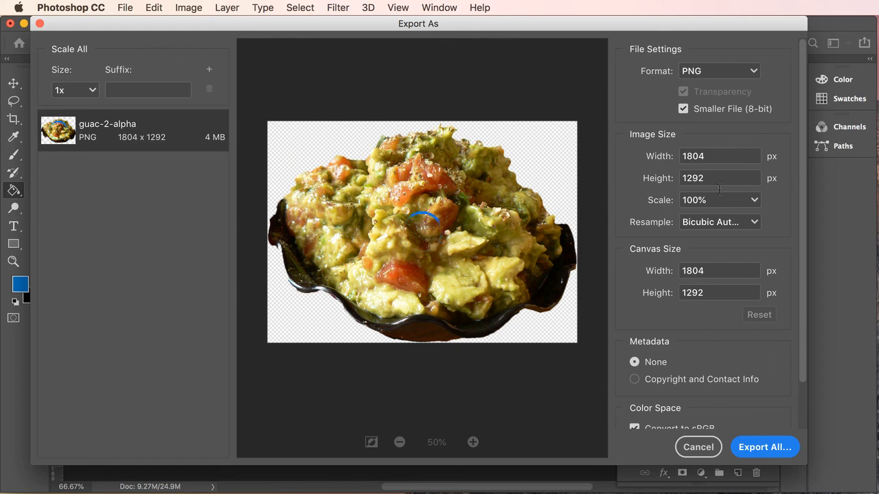
drag(712, 180, 679, 178)
text(450)
click(716, 153)
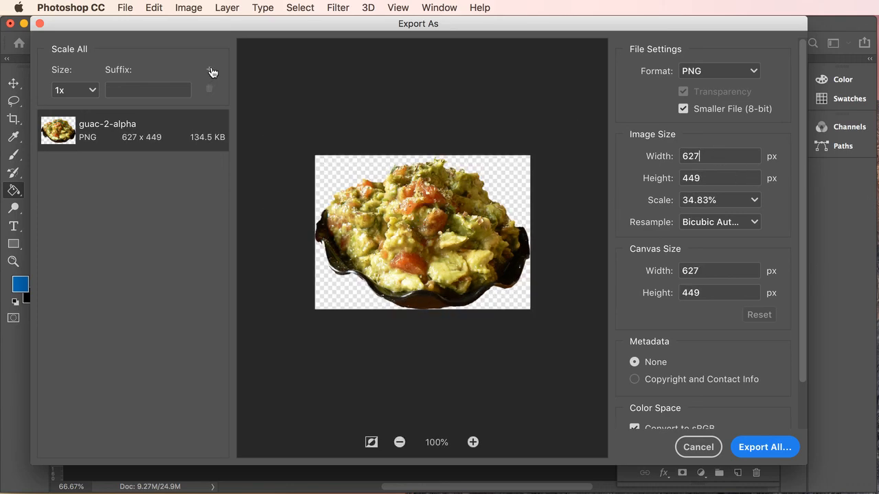
- Add 2x and 3x export sizes, embed the colour profile, and choose Export All
click(209, 69)
click(92, 112)
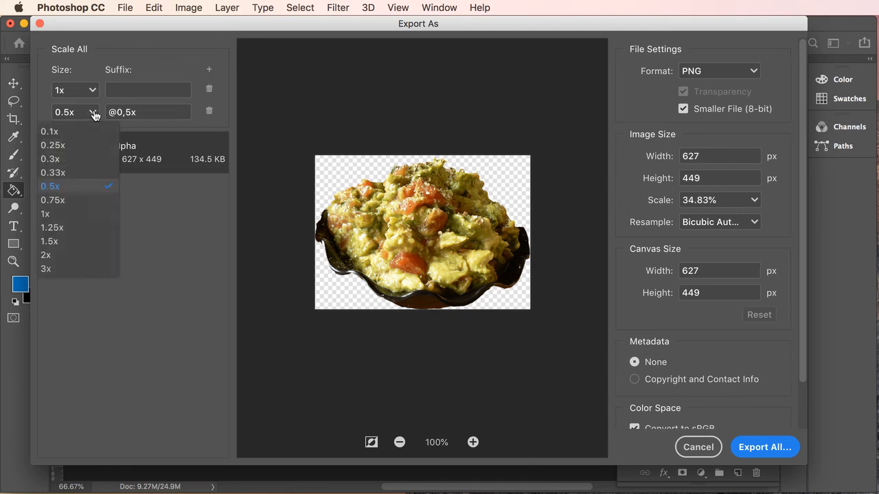
click(46, 255)
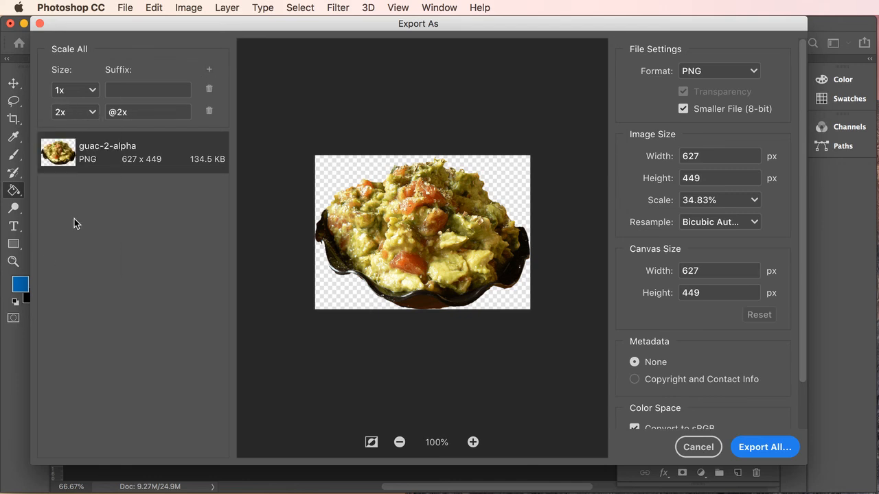
click(209, 70)
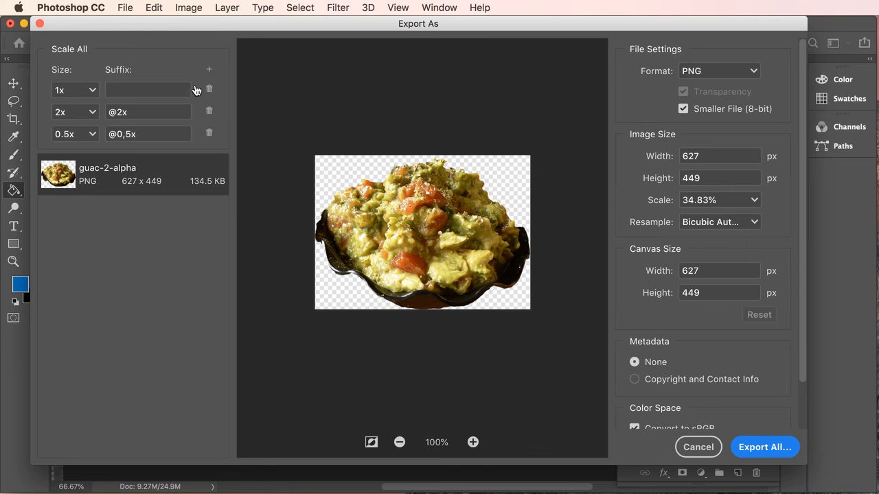
click(92, 134)
click(47, 291)
drag(802, 340, 798, 414)
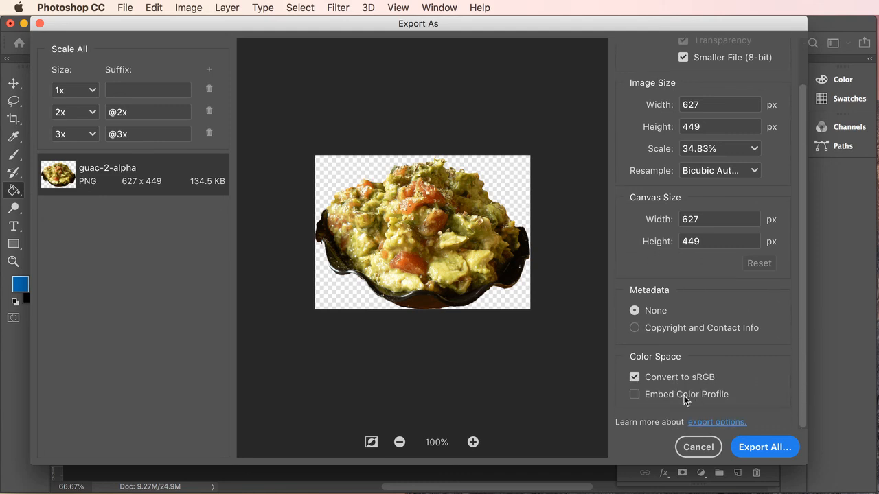
click(638, 396)
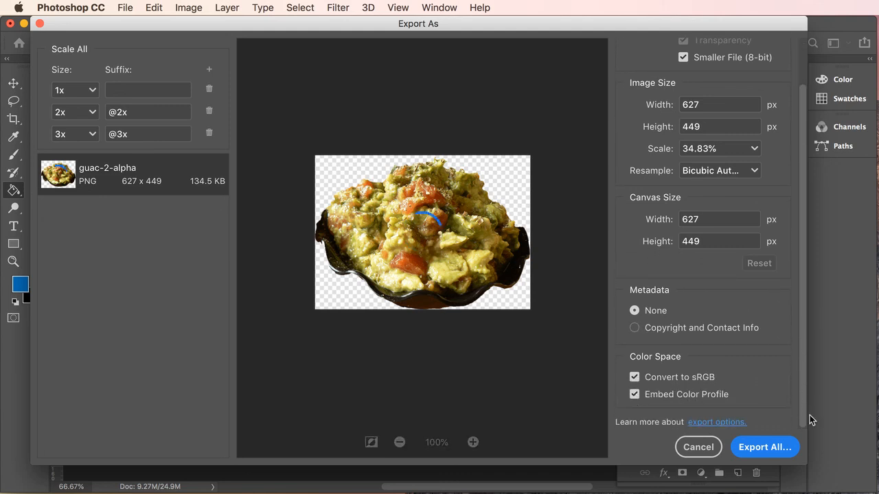
click(759, 452)
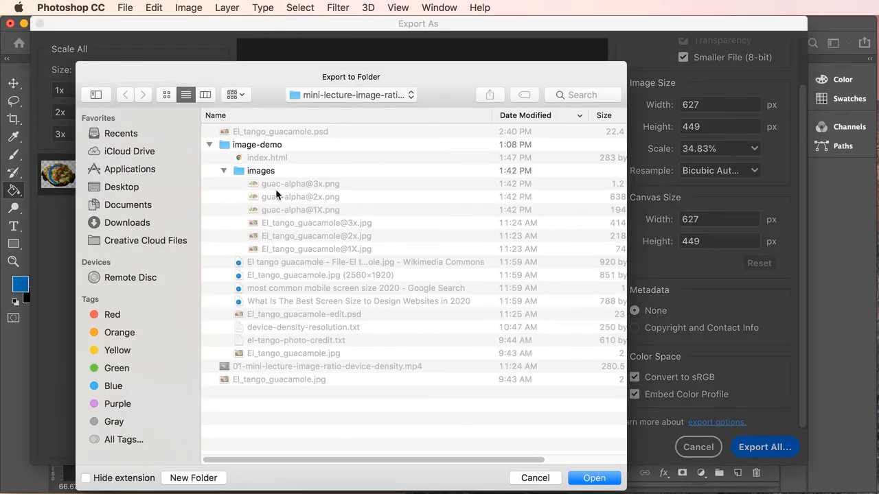
- Export the PNGs into image-demo's images folder, then switch over to Finder
click(236, 173)
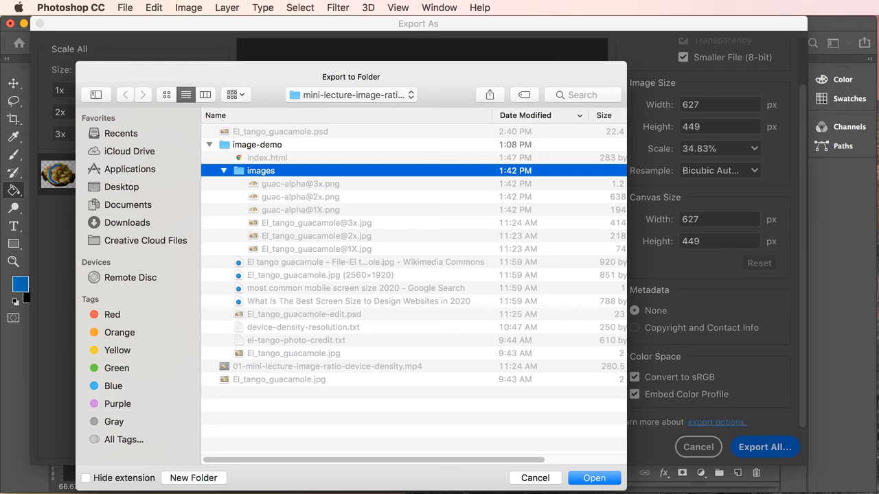
click(595, 479)
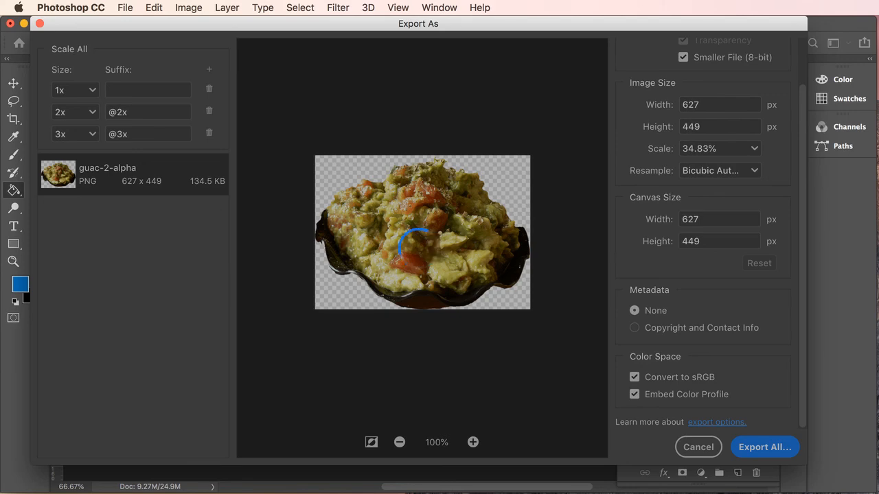
key(super+Tab)
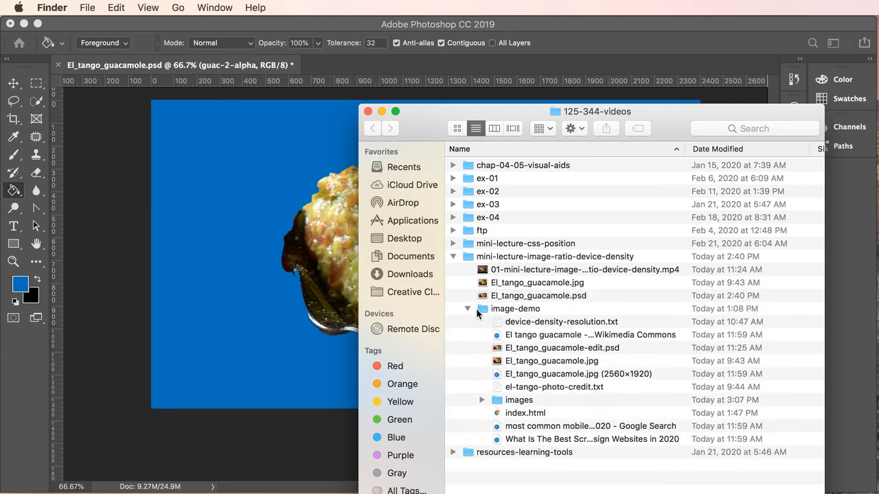
- Expand the images folder to show the new guac-2-alpha PNG files
click(482, 400)
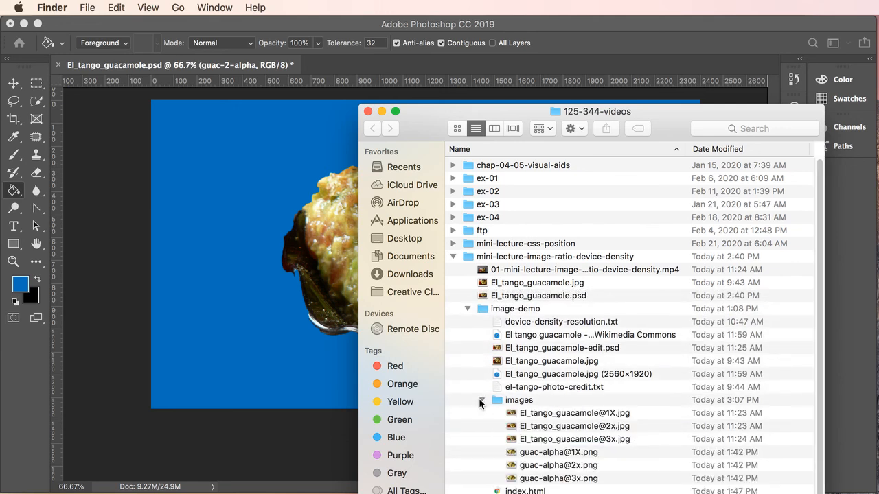
scroll(817, 315, down, 3)
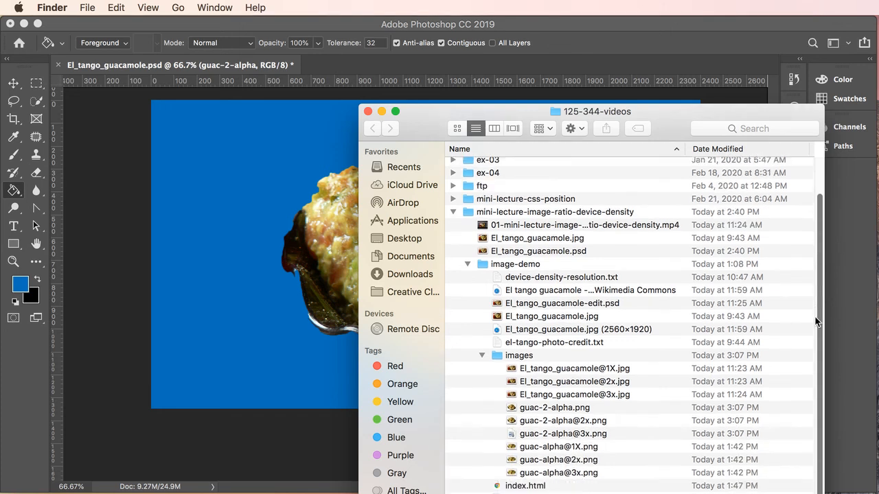
click(562, 402)
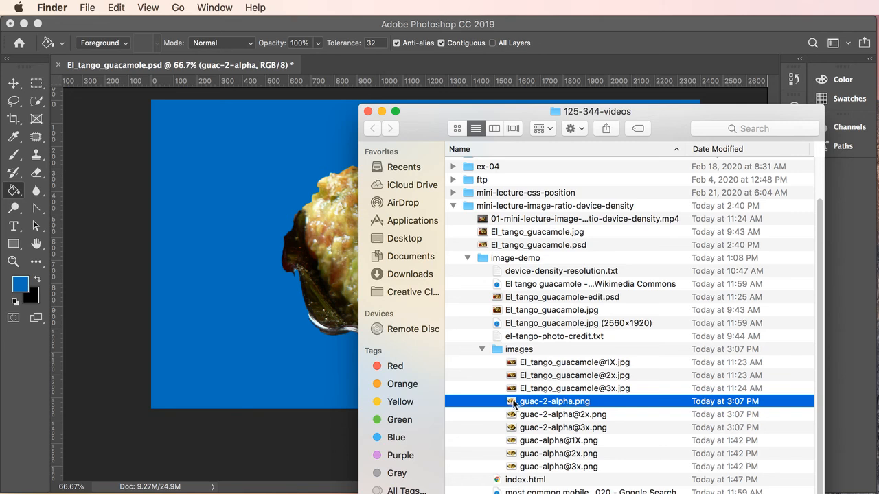
click(513, 441)
double_click(514, 441)
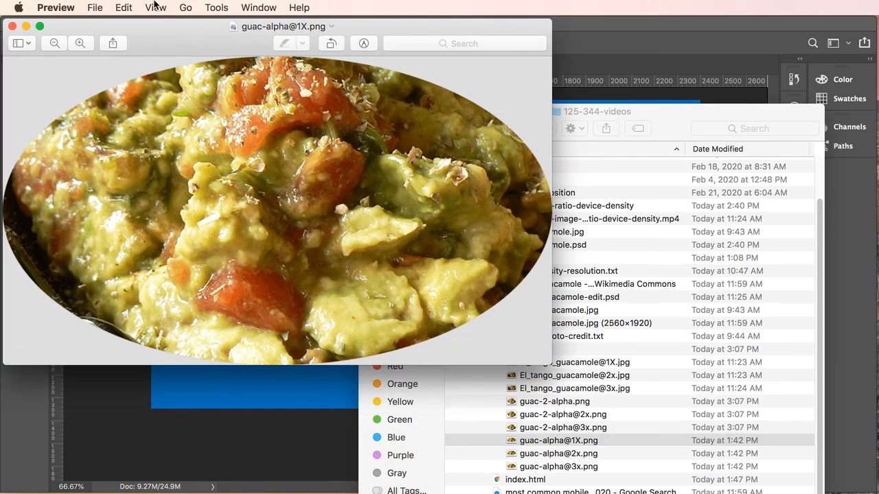
click(11, 26)
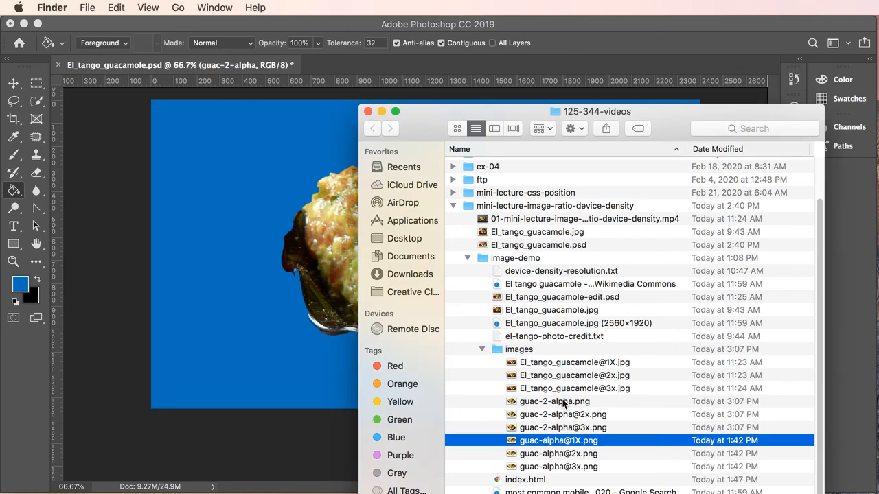
click(563, 403)
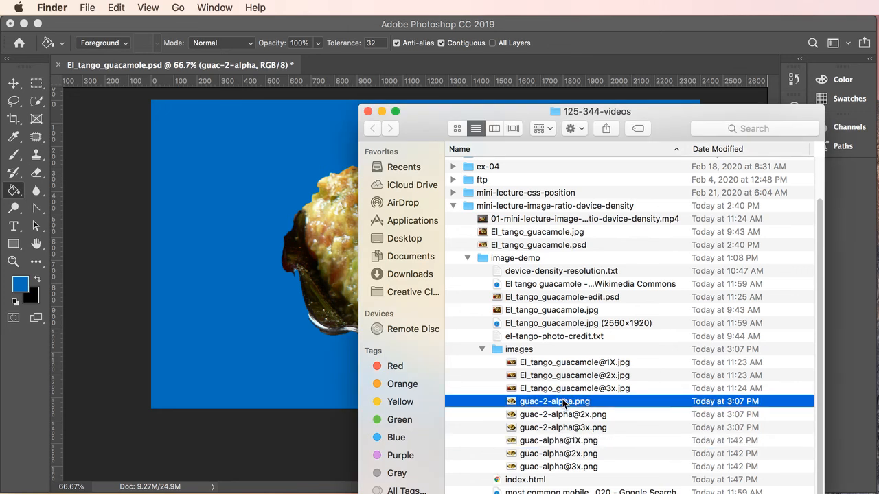
double_click(511, 403)
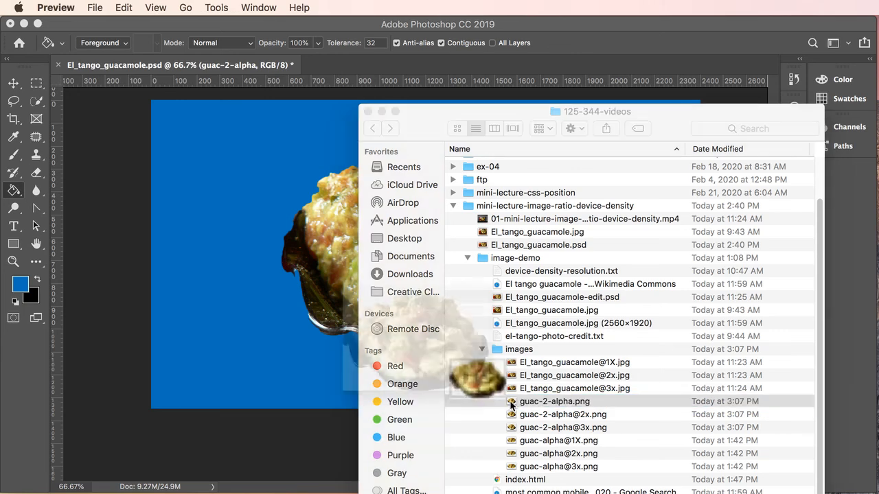